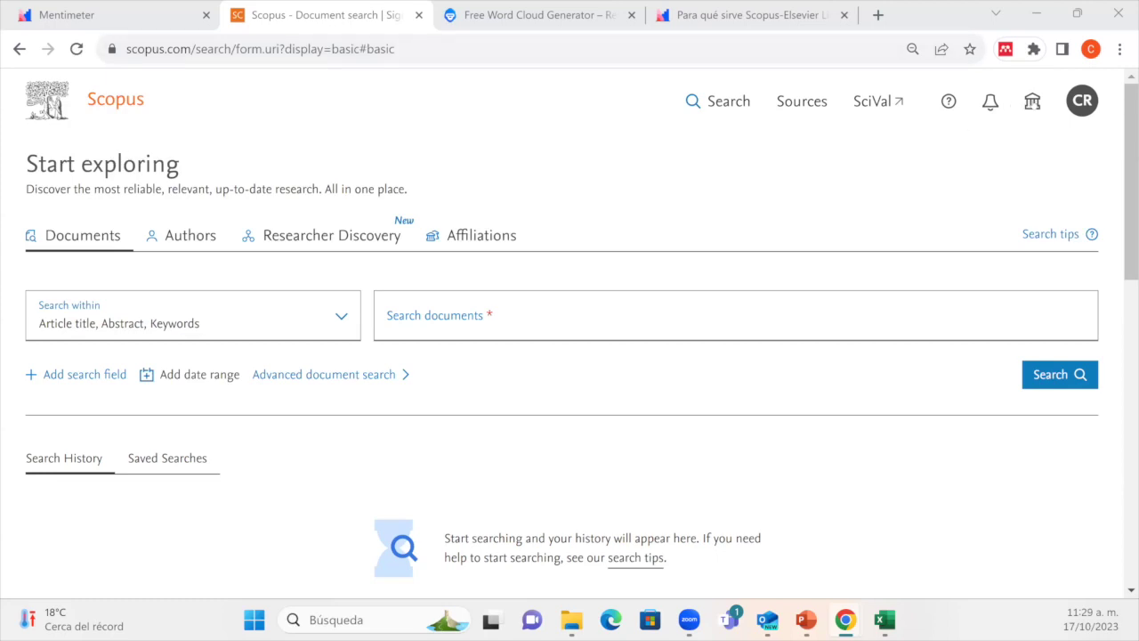
Check which organization provides the Scopus access by highlighting its name, and close the information
click(1032, 100)
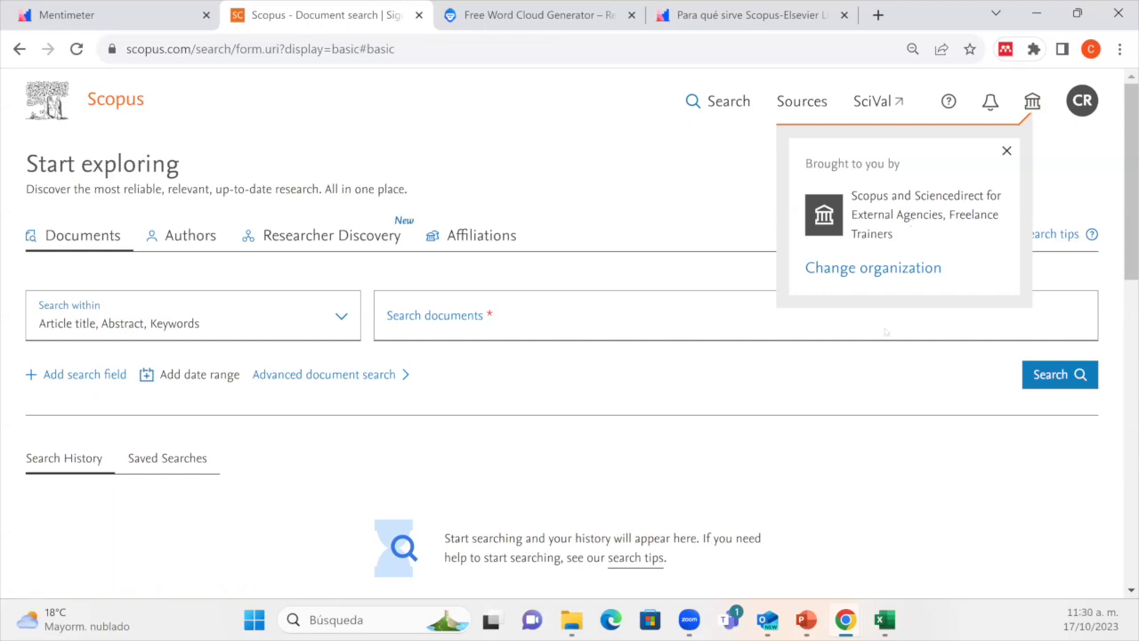
drag(917, 241, 849, 195)
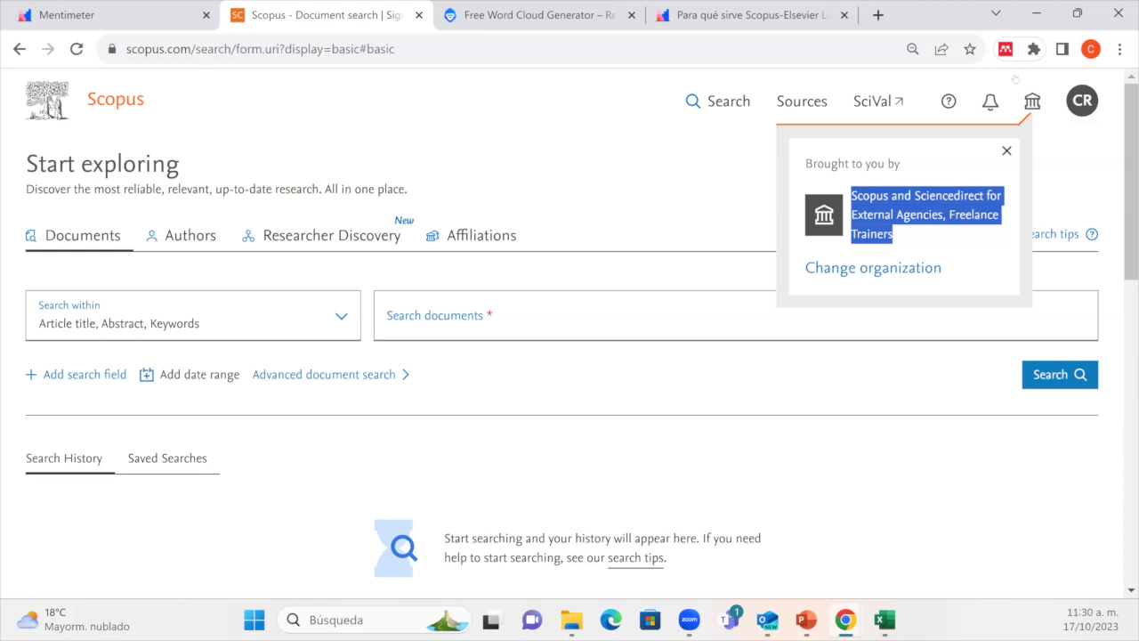
click(1083, 155)
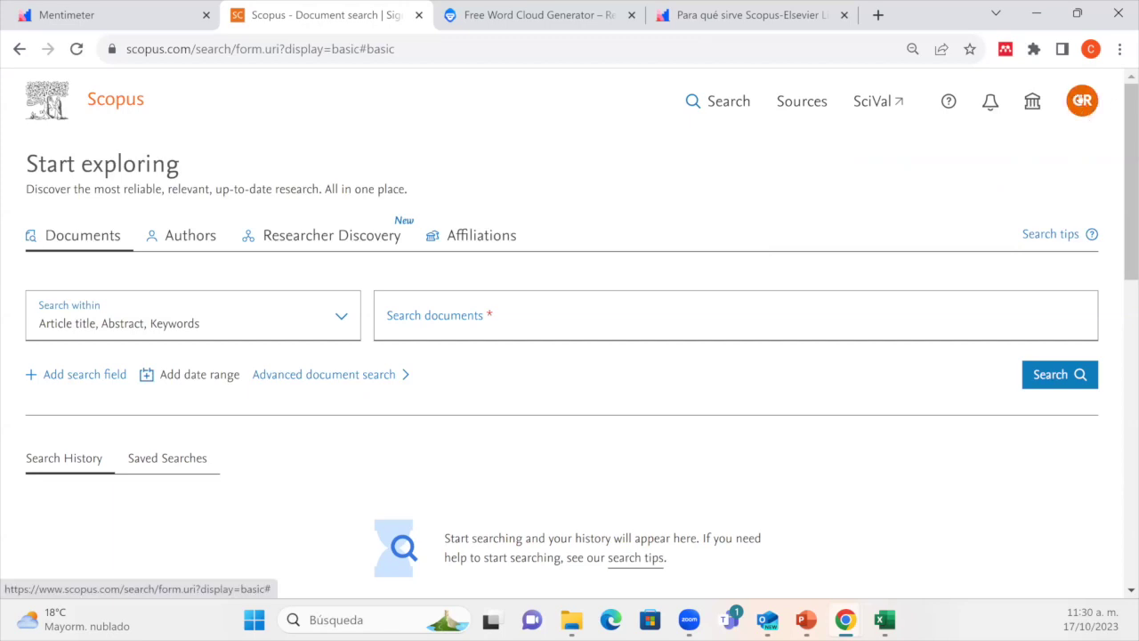
Review the personal account options, including saved lists, saved searches and alerts, and close them
click(1079, 102)
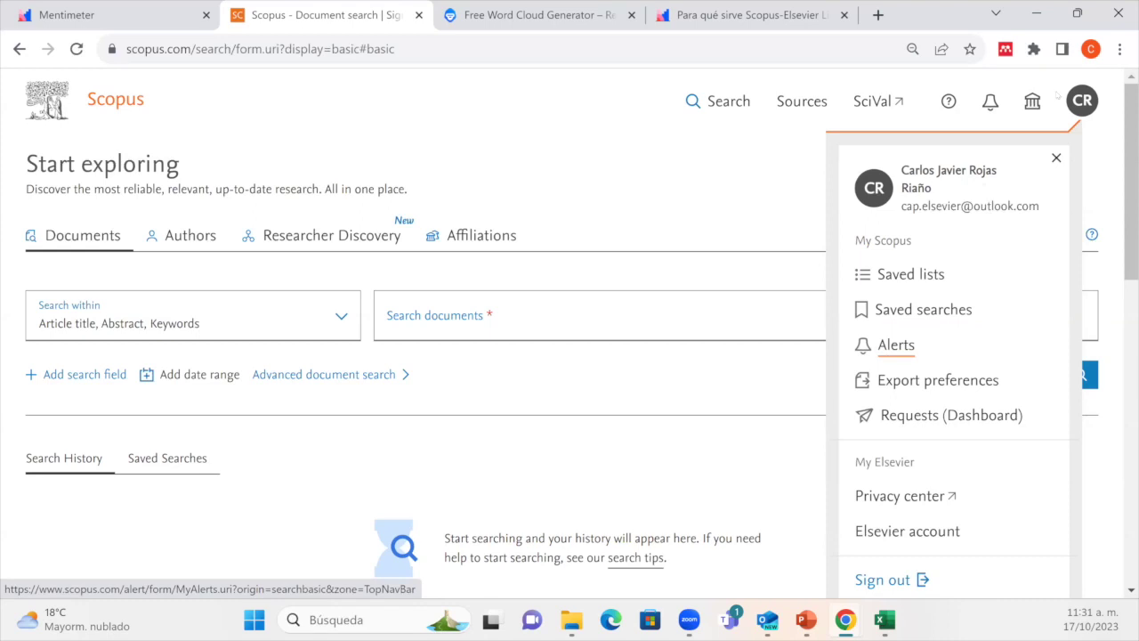
click(574, 210)
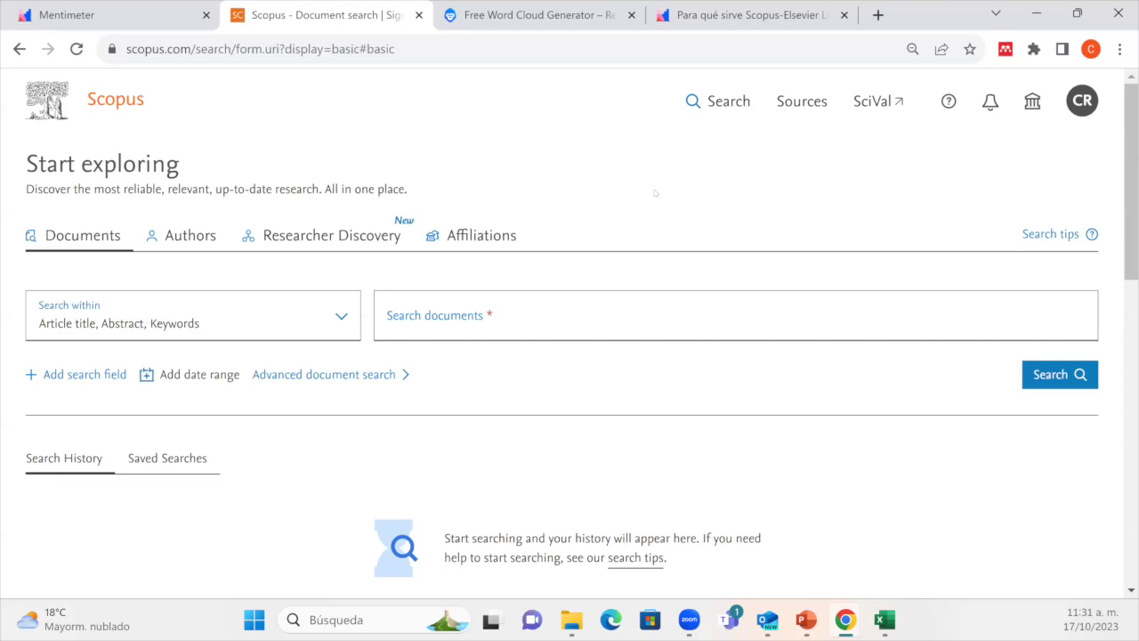
click(1086, 108)
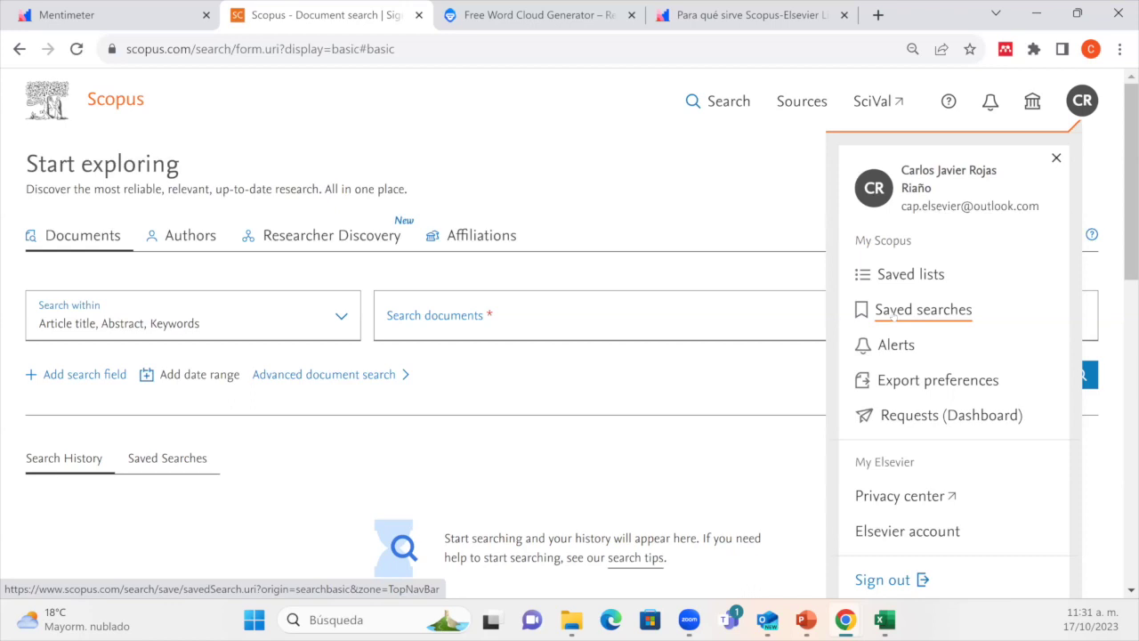
click(787, 178)
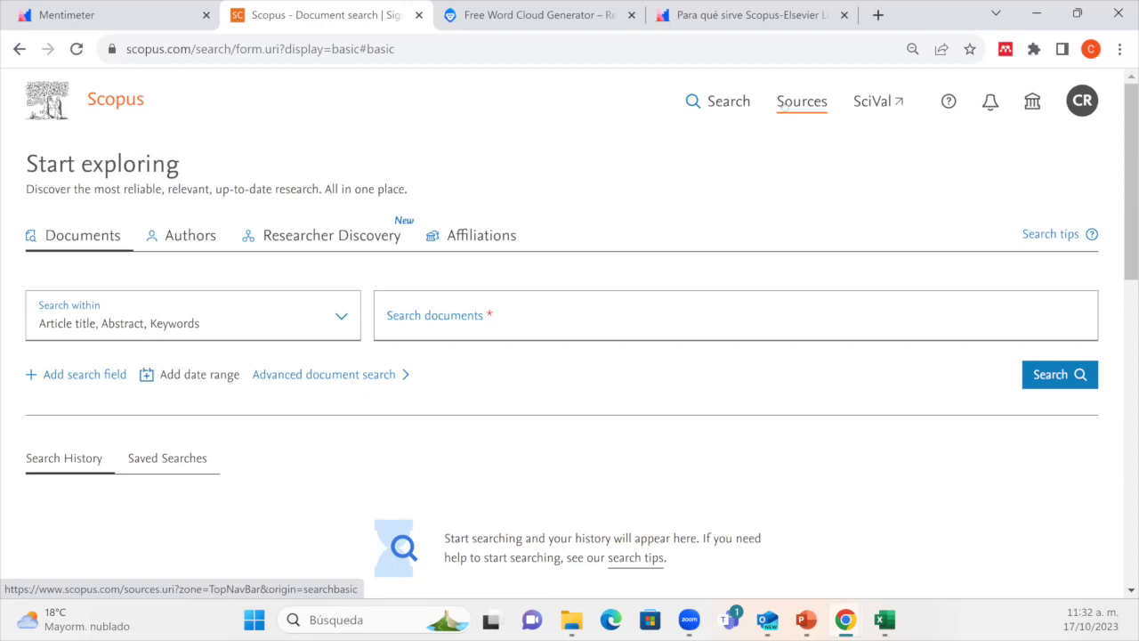
Switch to the Mentimeter presentation, highlight the word "revistas" in the displayed answer, and return to Scopus
click(716, 7)
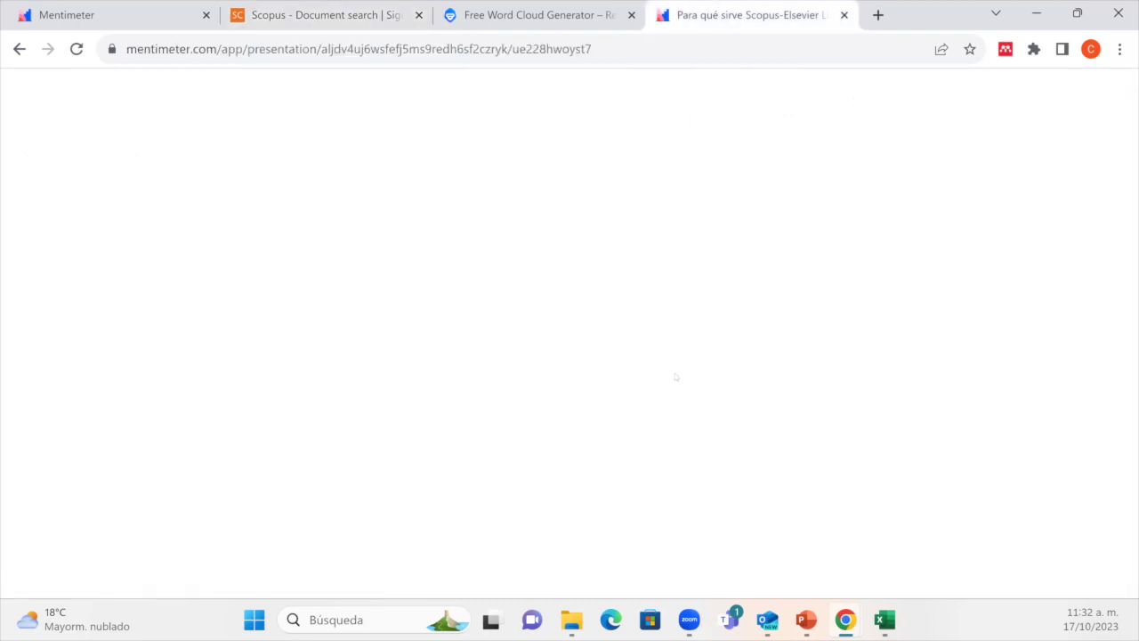
double_click(678, 385)
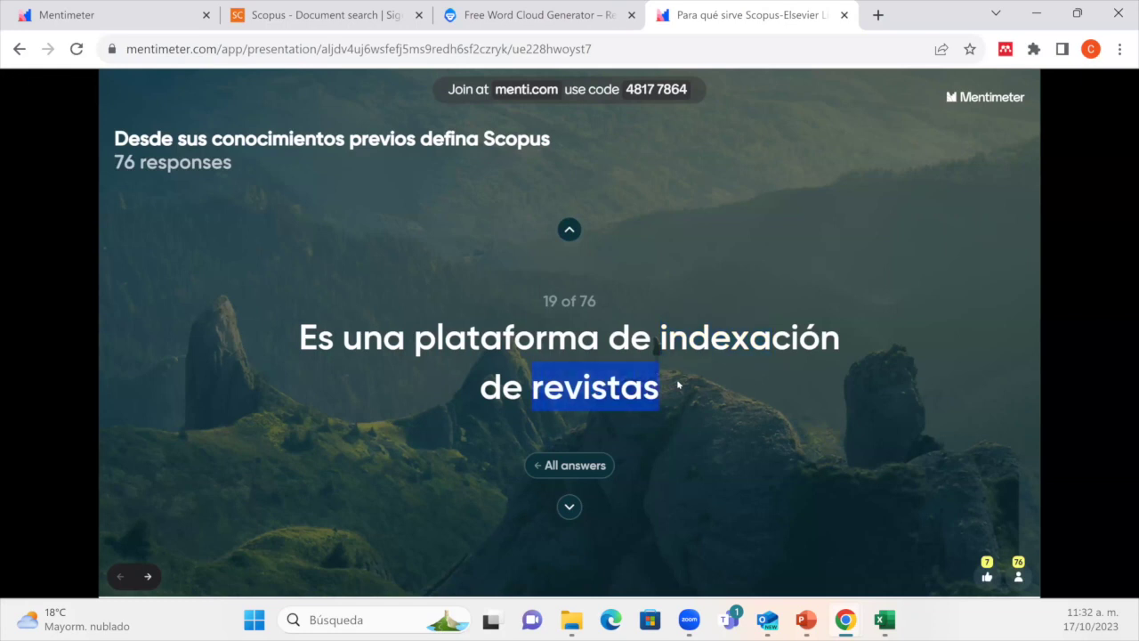
click(325, 15)
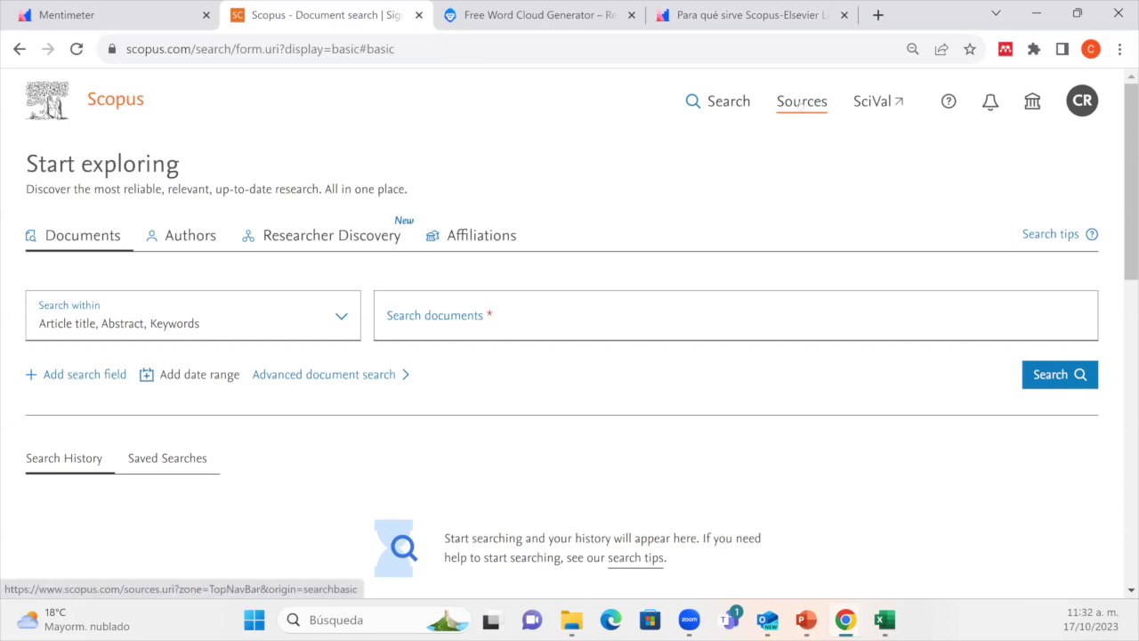
Open the Sources page and look over its list of journals and CiteScore metrics
click(802, 100)
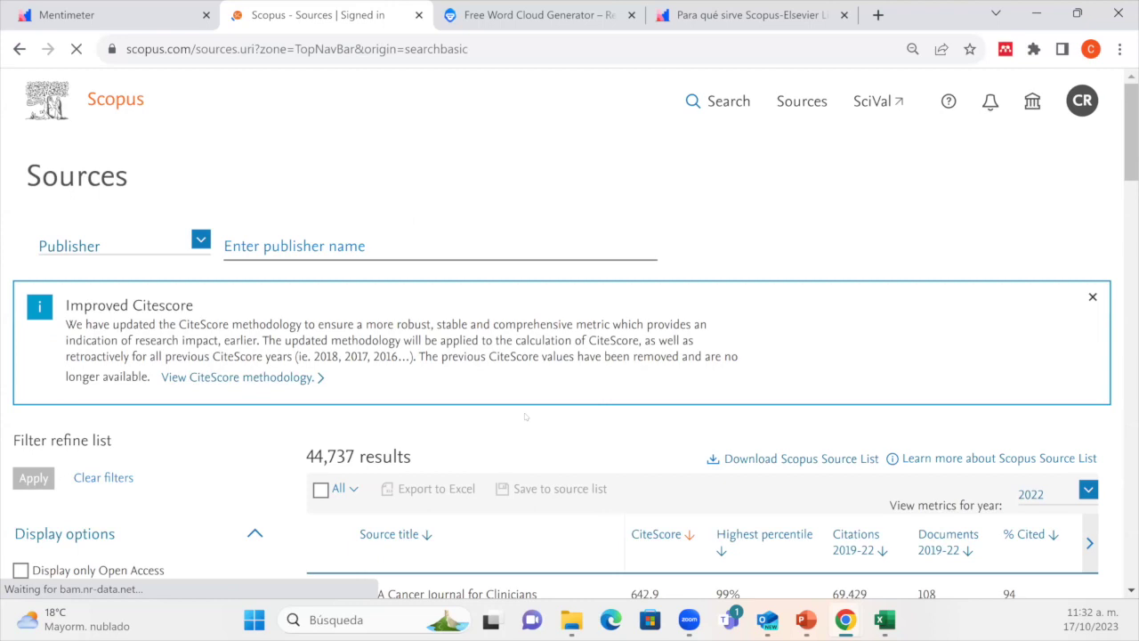
scroll(526, 416, down, 2)
scroll(524, 416, down, 2)
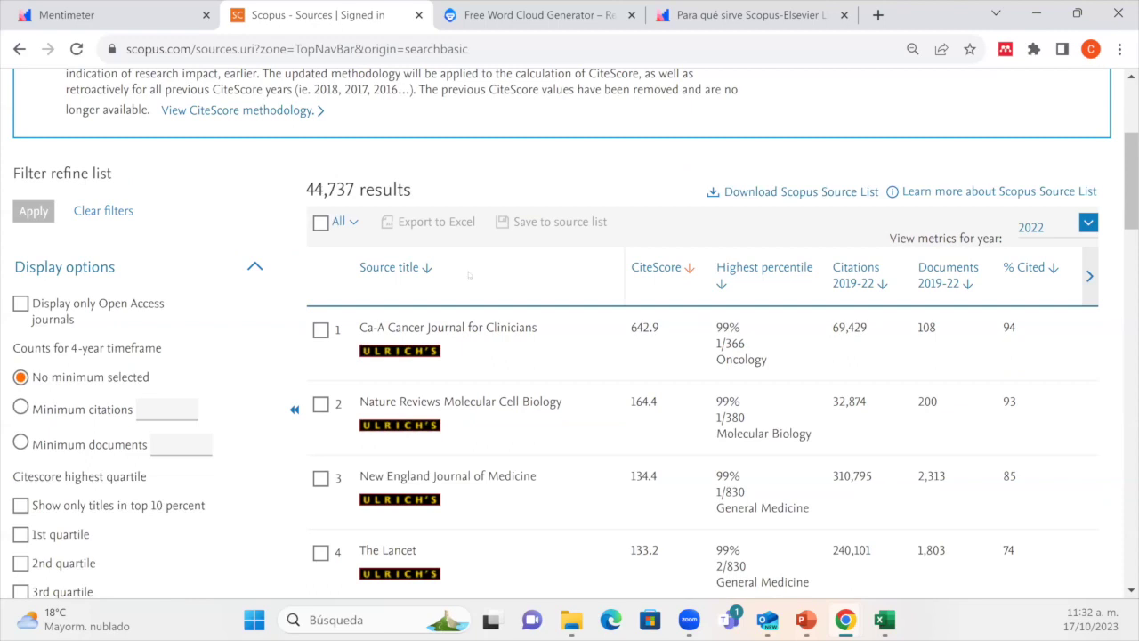
scroll(300, 336, up, 2)
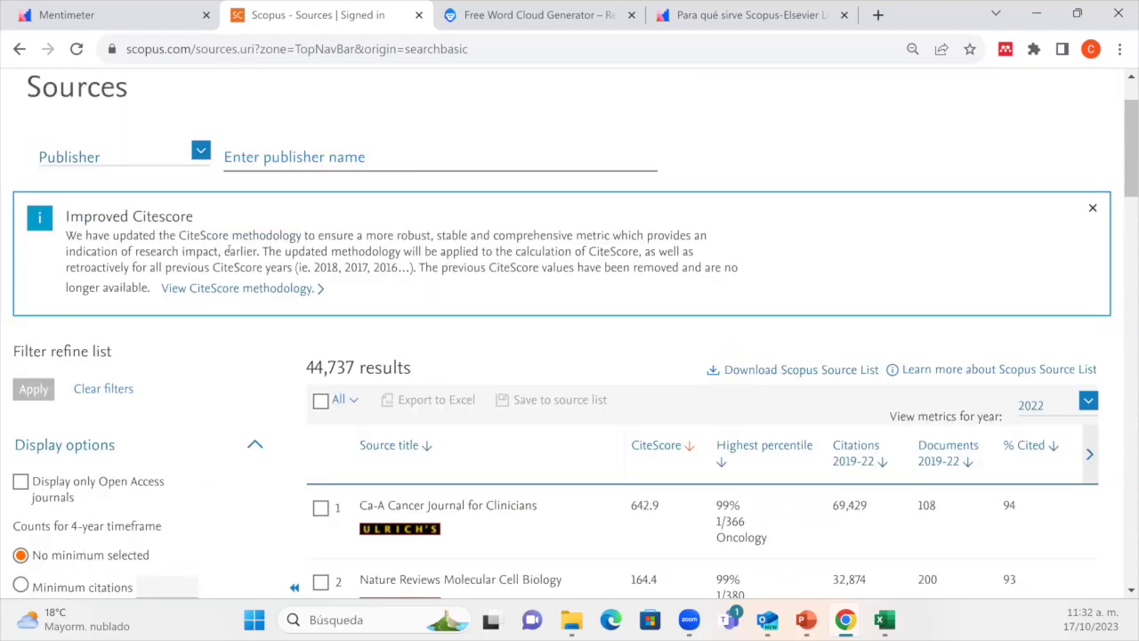
Examine the criteria offered for searching sources: subject area, title, publisher and ISSN
click(92, 159)
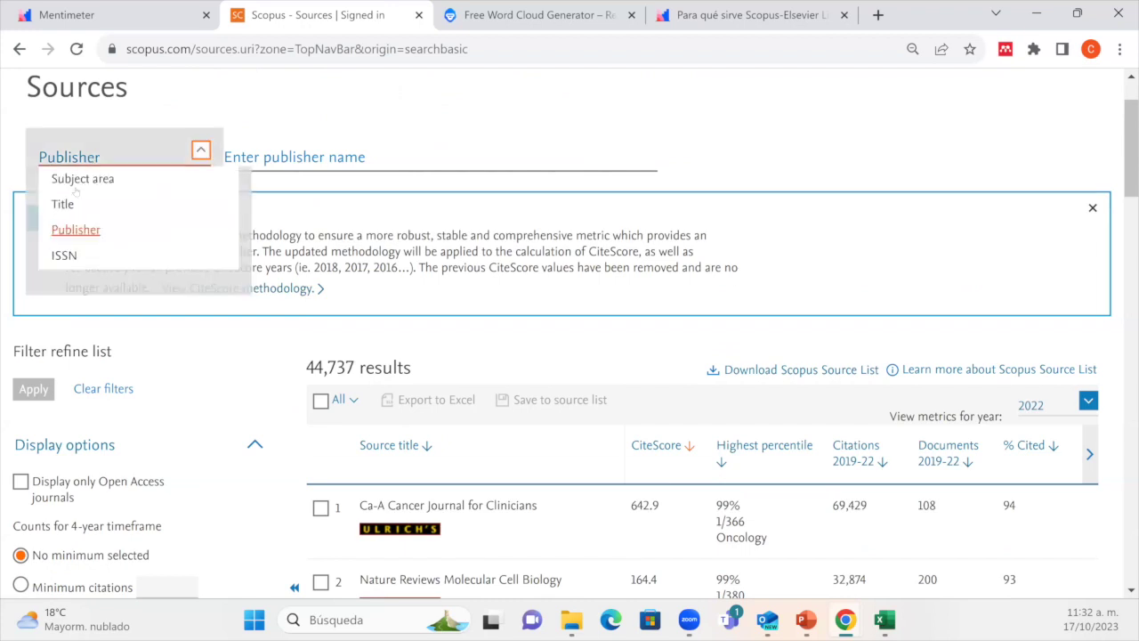
key(Down)
key(Down)
key(Down)
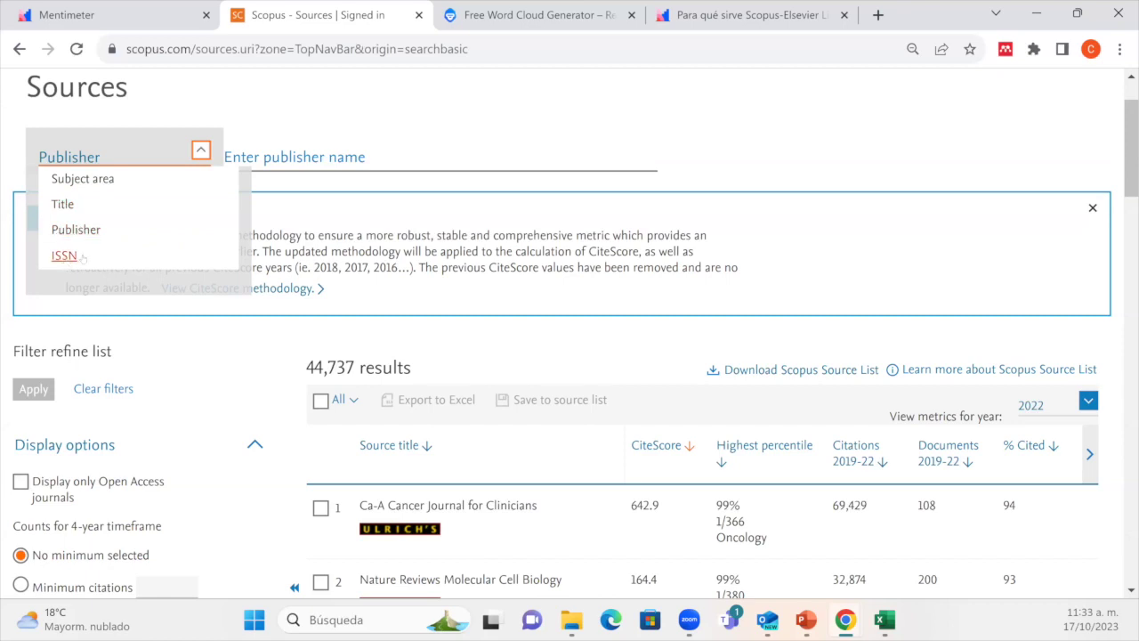
scroll(474, 131, up, 1)
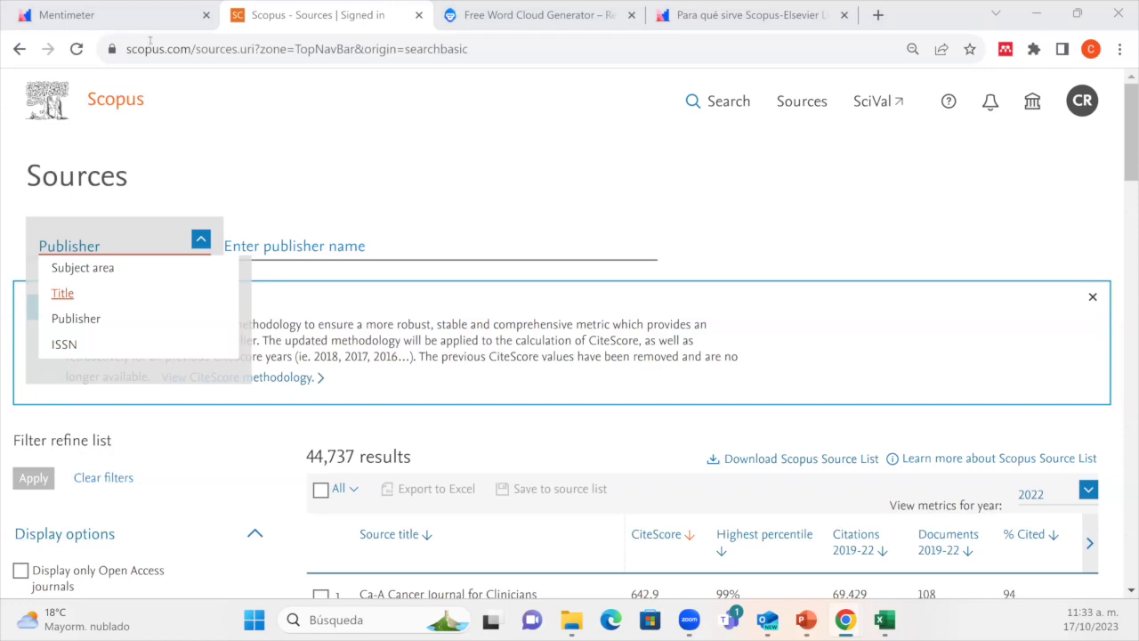
click(167, 246)
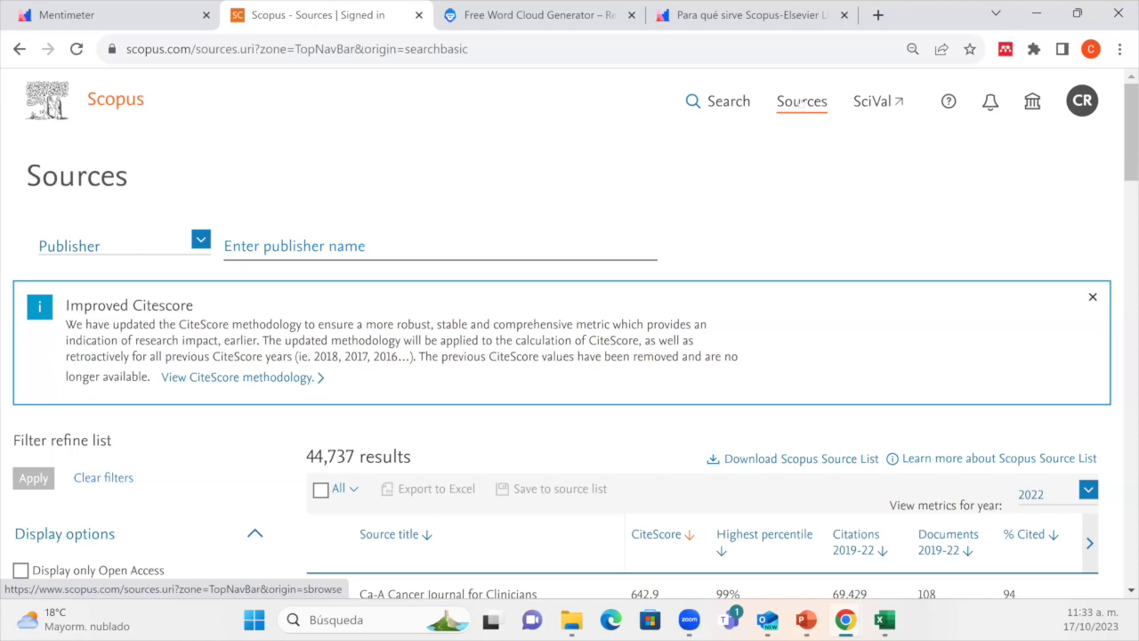
click(137, 244)
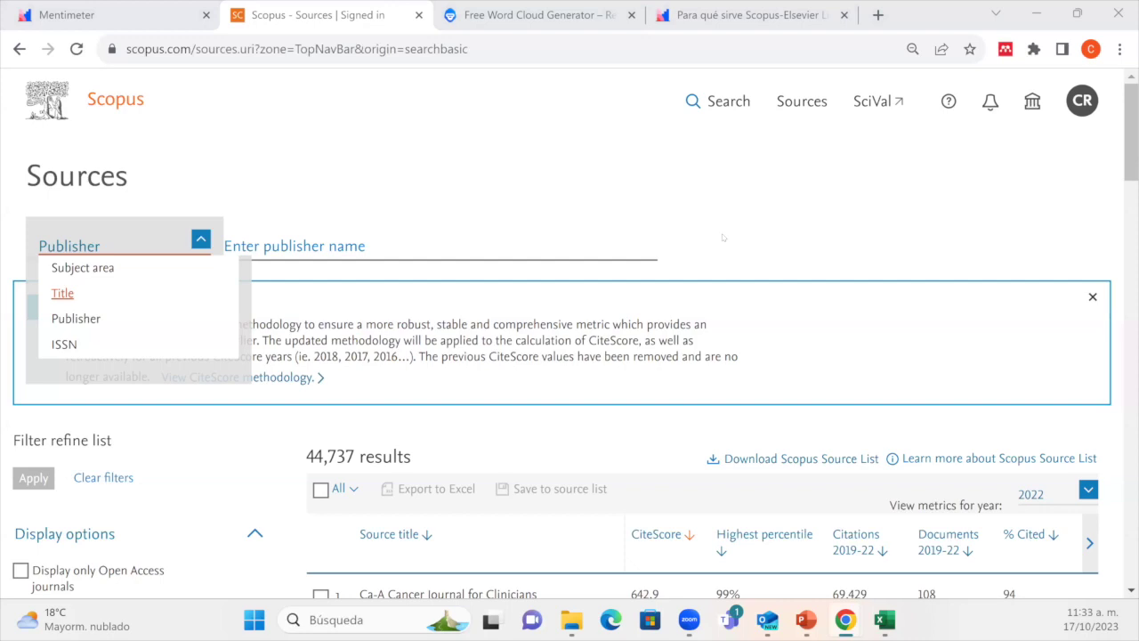
key(alt+Tab)
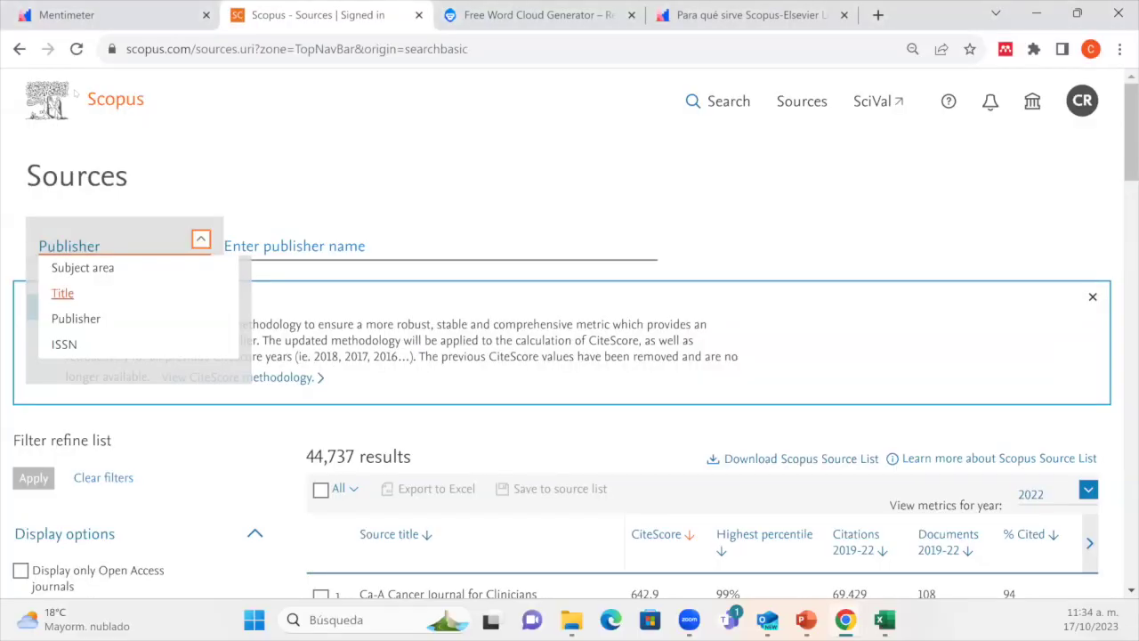
Leave the source search on Publisher and return to the Scopus document search start page
click(75, 318)
click(104, 100)
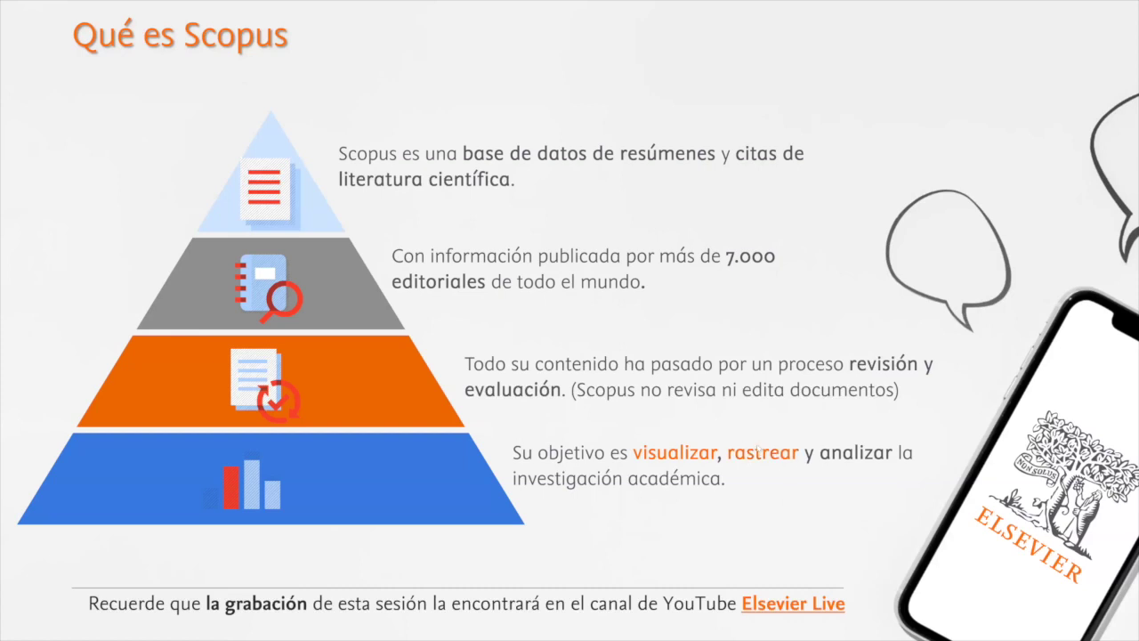
key(alt+Tab)
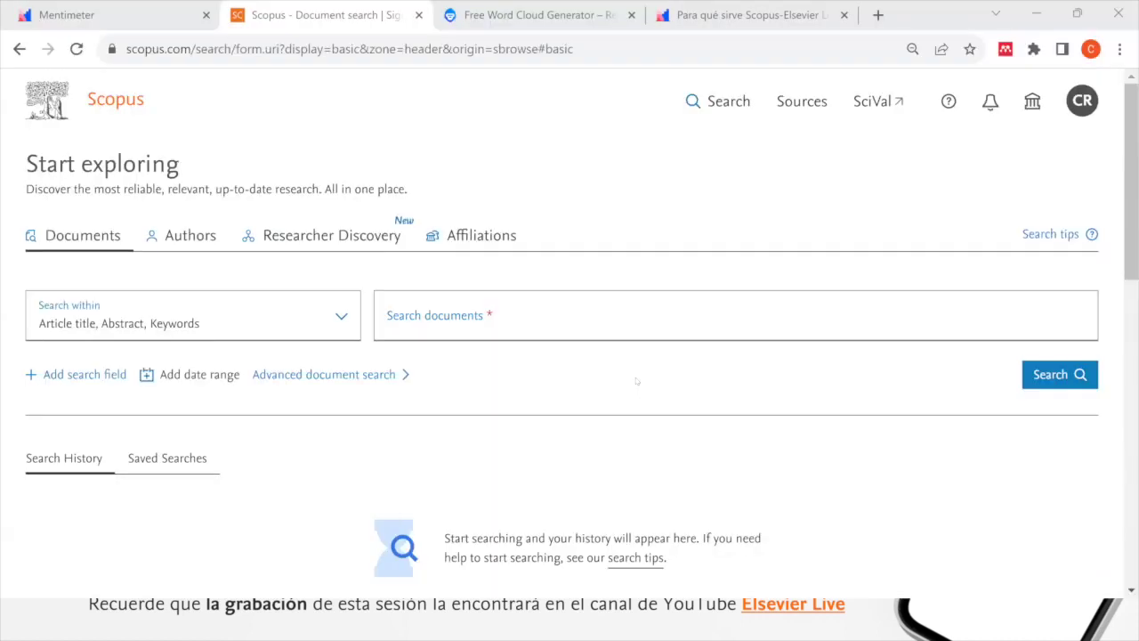
Search documents for "crop" within article title, abstract and keywords
click(497, 328)
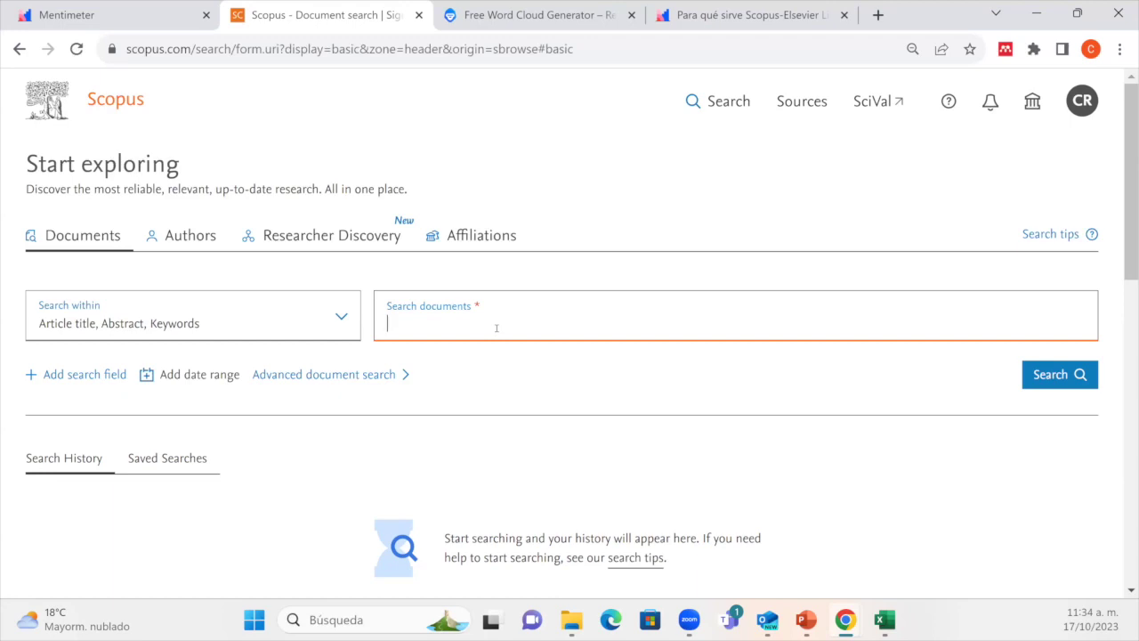
text(crop)
key(Return)
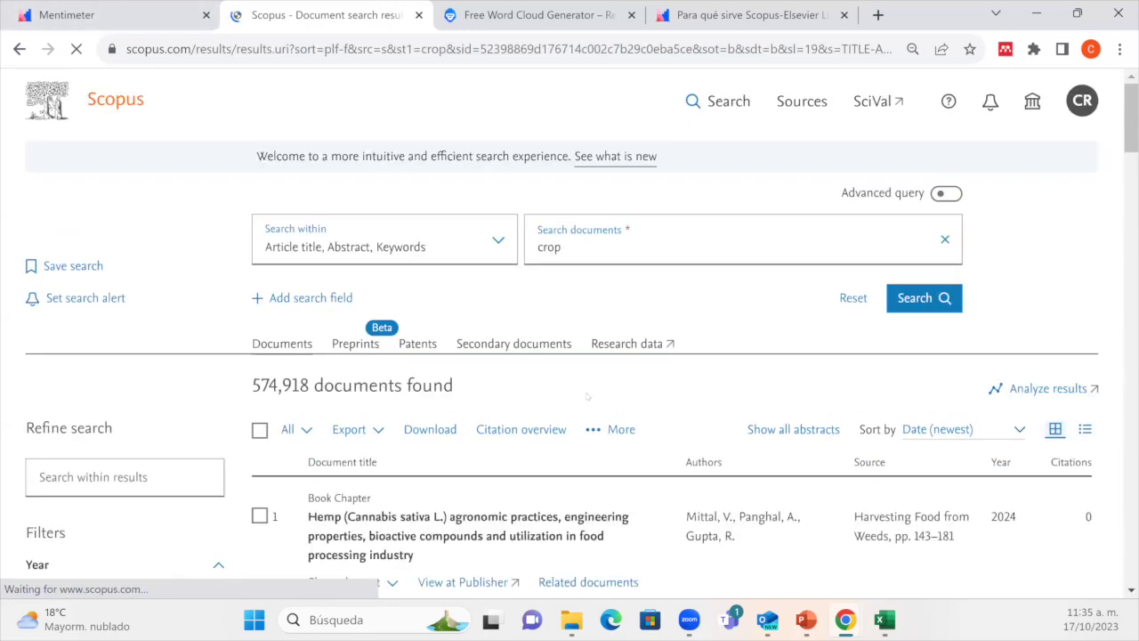
Highlight the count of documents found, check the "Qué es Scopus" slide, and return to the search results
drag(251, 384, 462, 383)
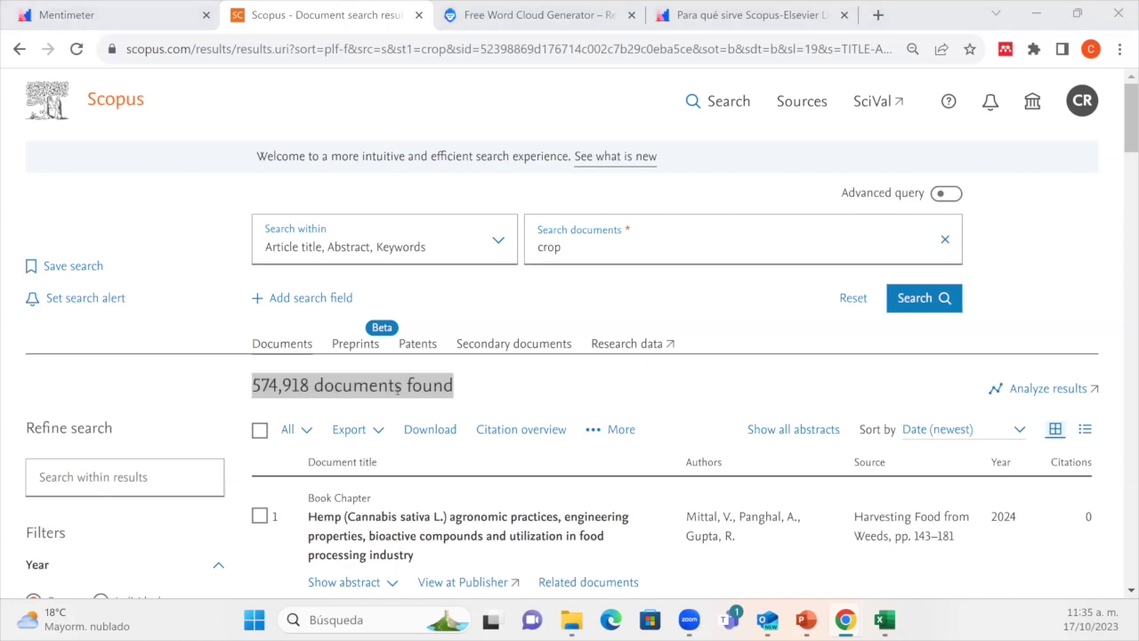
key(alt+Tab)
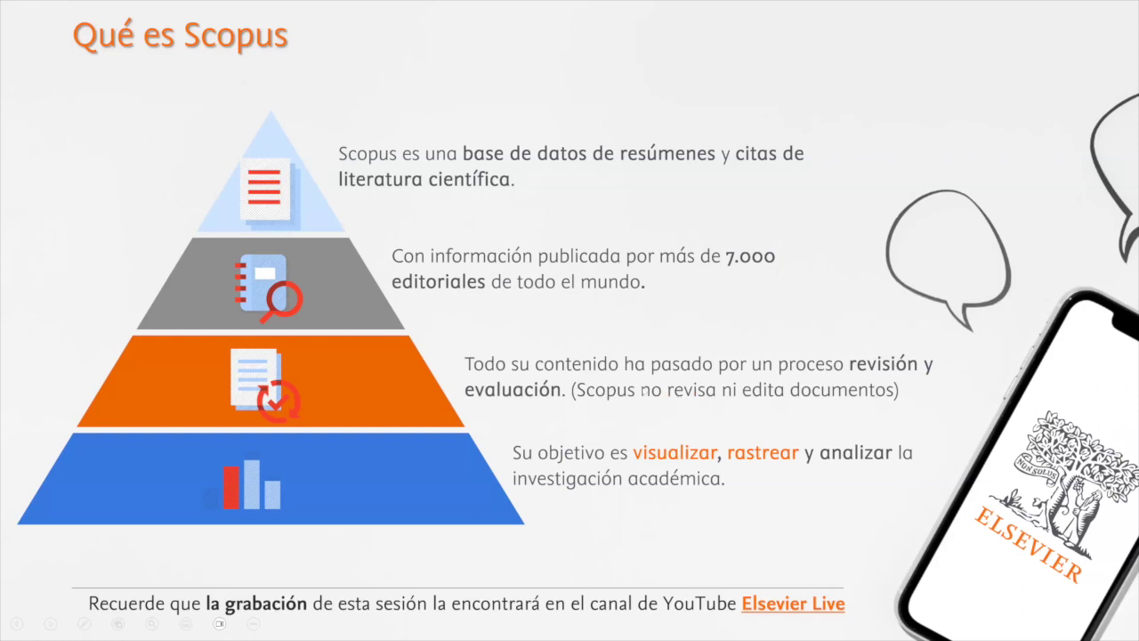
key(alt+Tab)
Open the first result, the Hemp (Cannabis sativa L.) book chapter, and examine its abstract, author keywords and reference list
scroll(666, 332, down, 3)
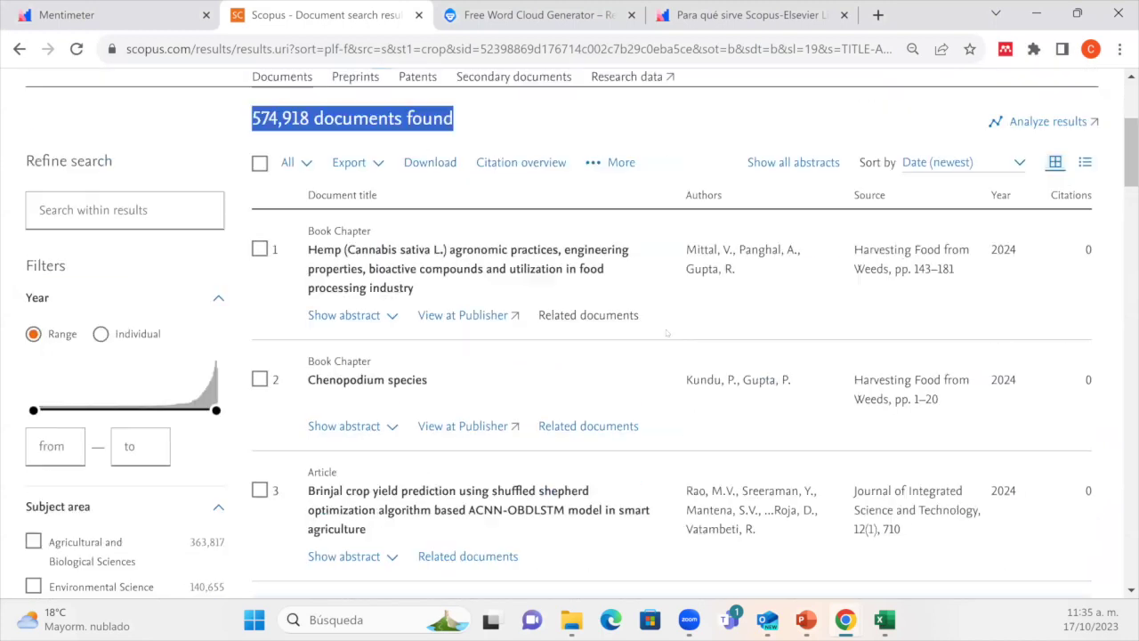
click(417, 276)
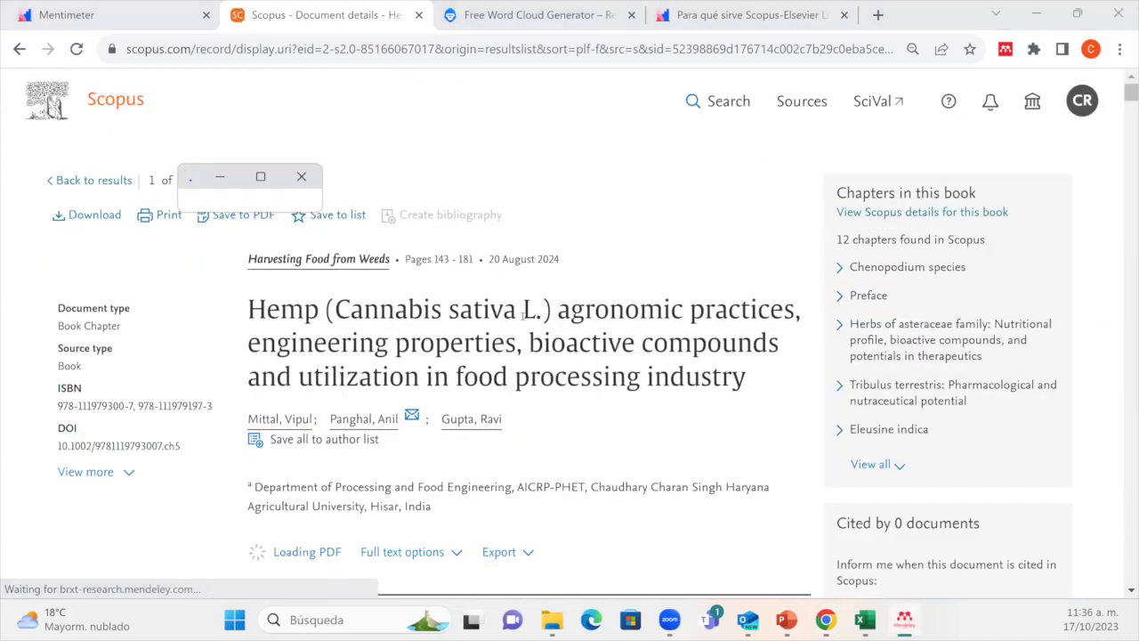
scroll(457, 375, down, 1)
scroll(458, 375, down, 7)
scroll(353, 378, up, 5)
scroll(353, 378, up, 2)
scroll(303, 292, down, 3)
scroll(304, 292, down, 7)
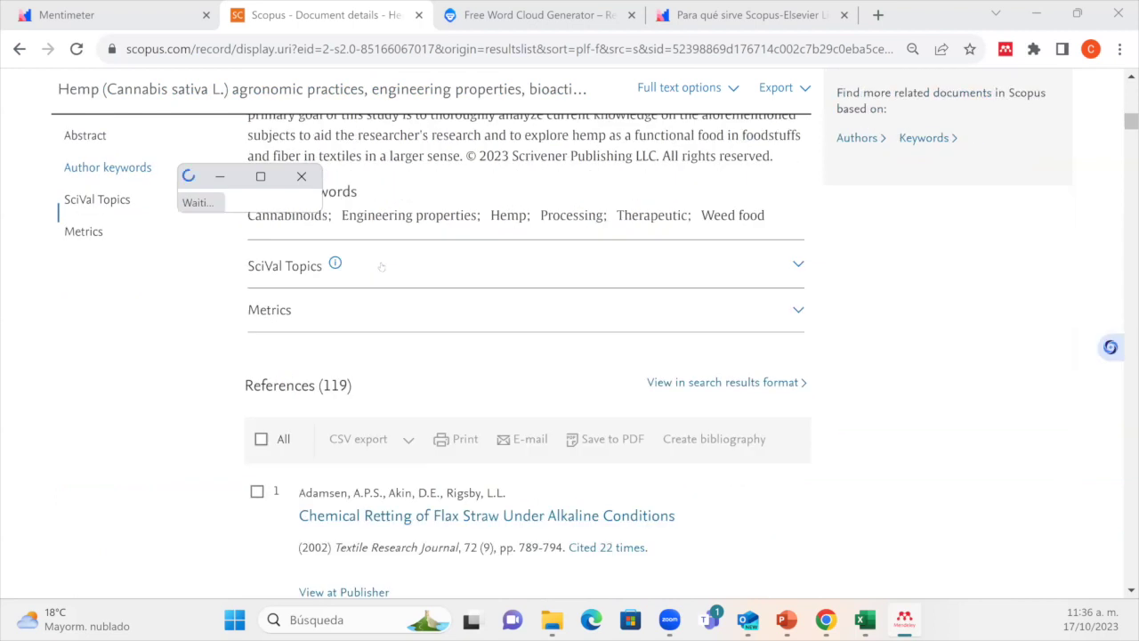
scroll(313, 292, down, 1)
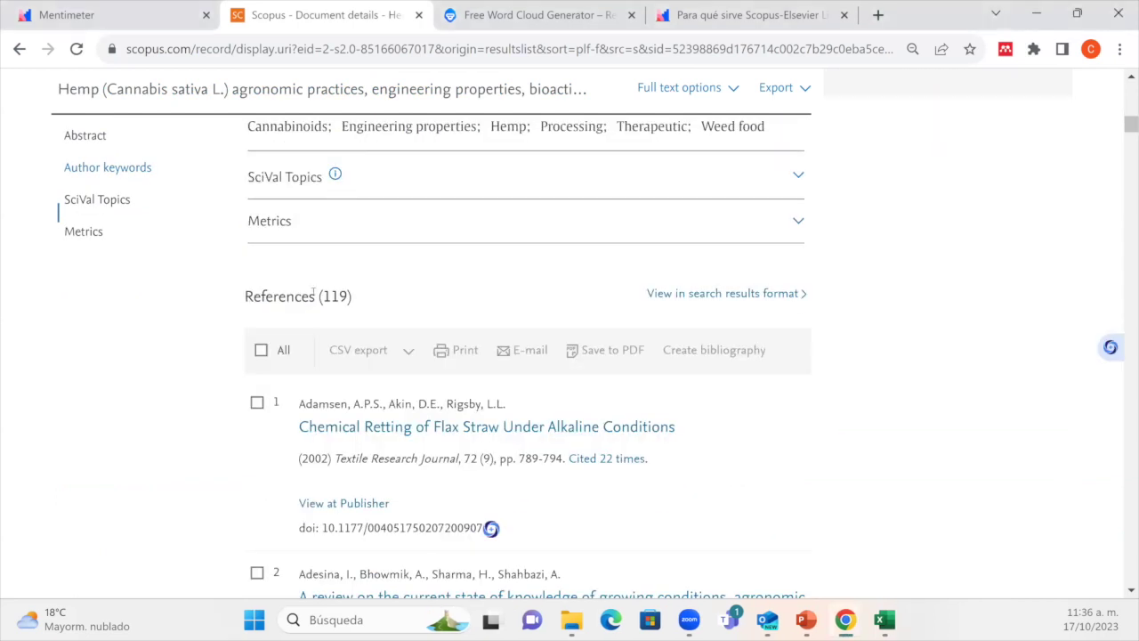
Return to the "crop" results and go to the second page of the list
key(alt+Left)
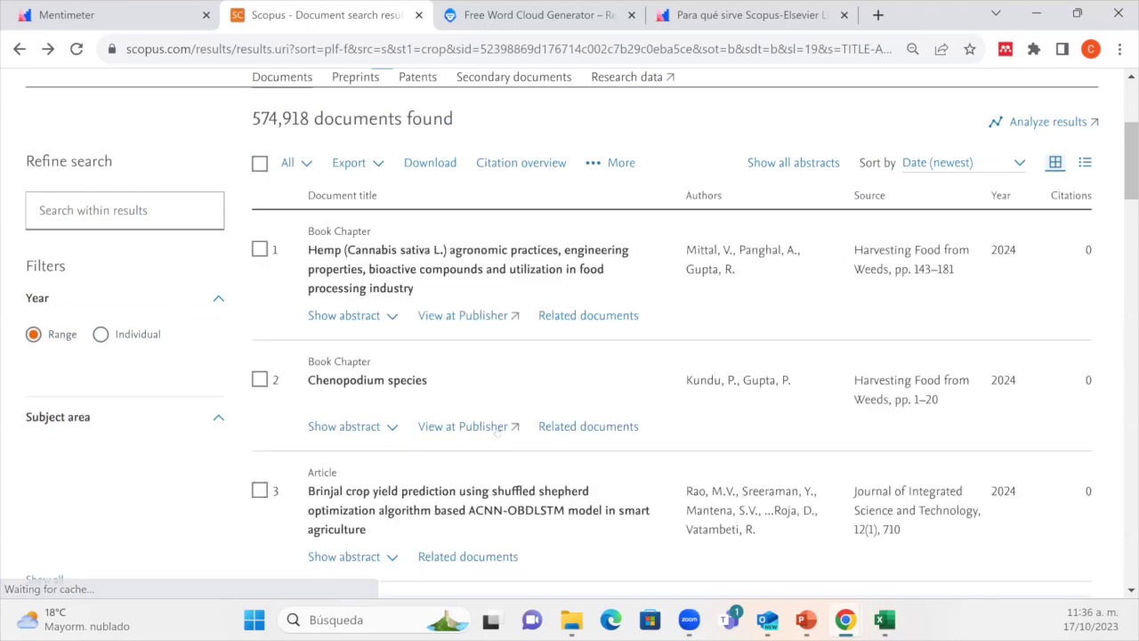
scroll(498, 430, down, 4)
scroll(503, 359, down, 8)
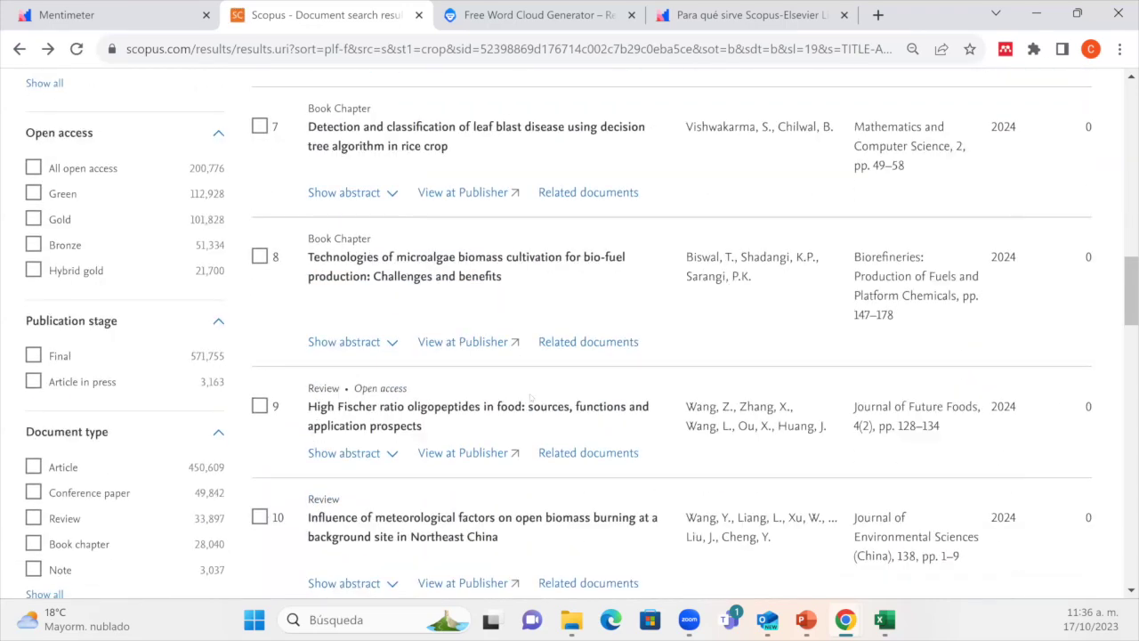
scroll(531, 398, down, 3)
click(343, 354)
Look through the second results page and highlight the "Open access" label of document 20
scroll(712, 450, up, 15)
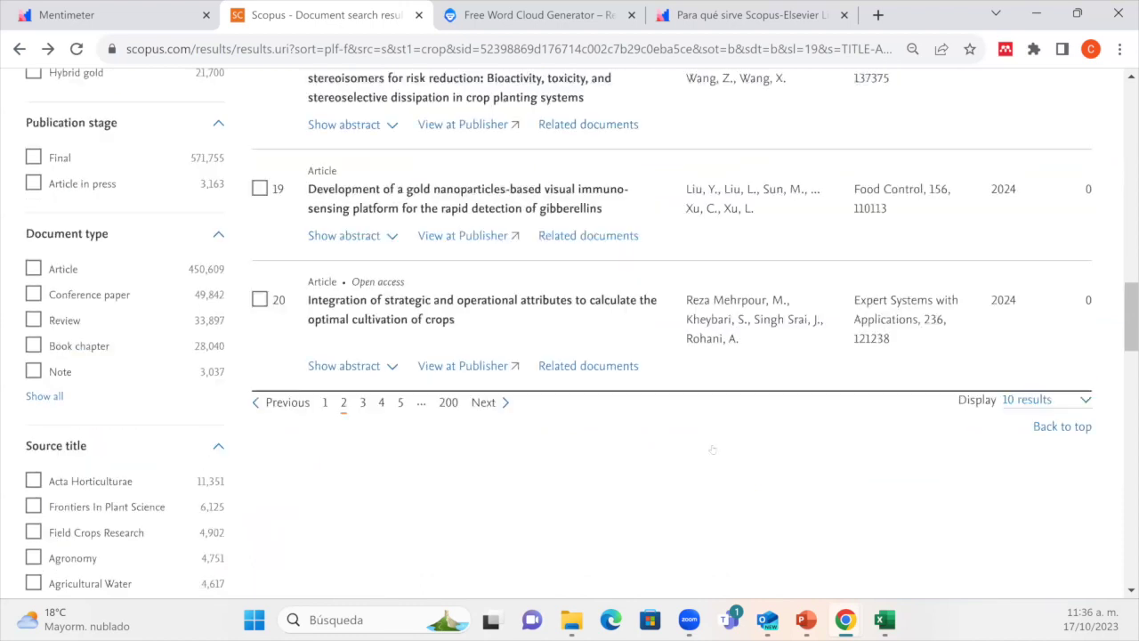
scroll(423, 491, down, 6)
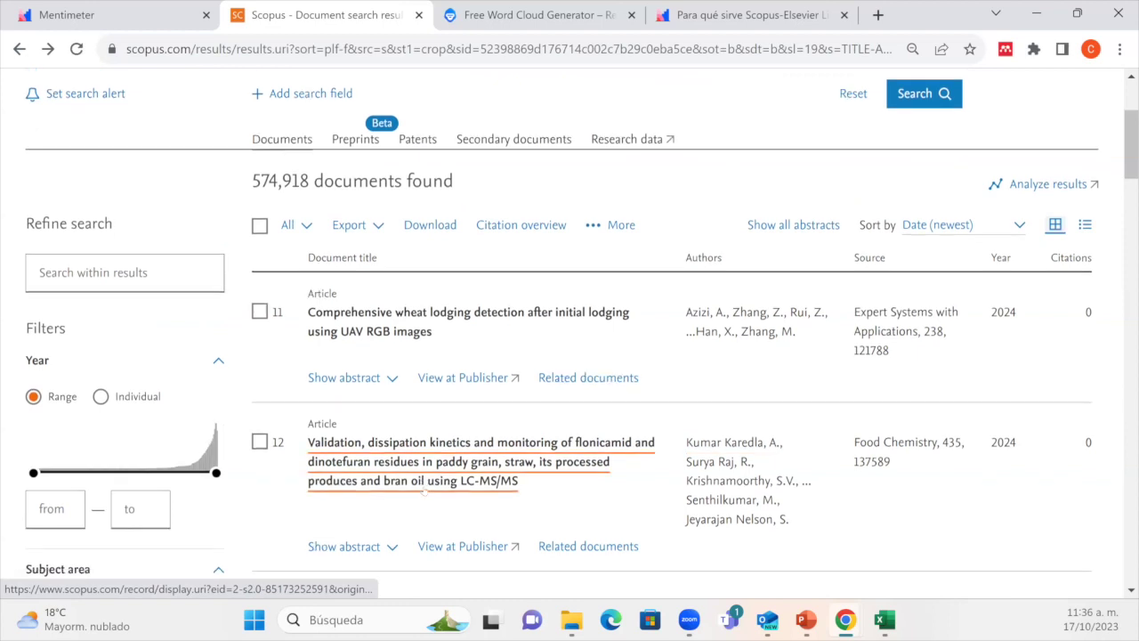
scroll(424, 491, down, 8)
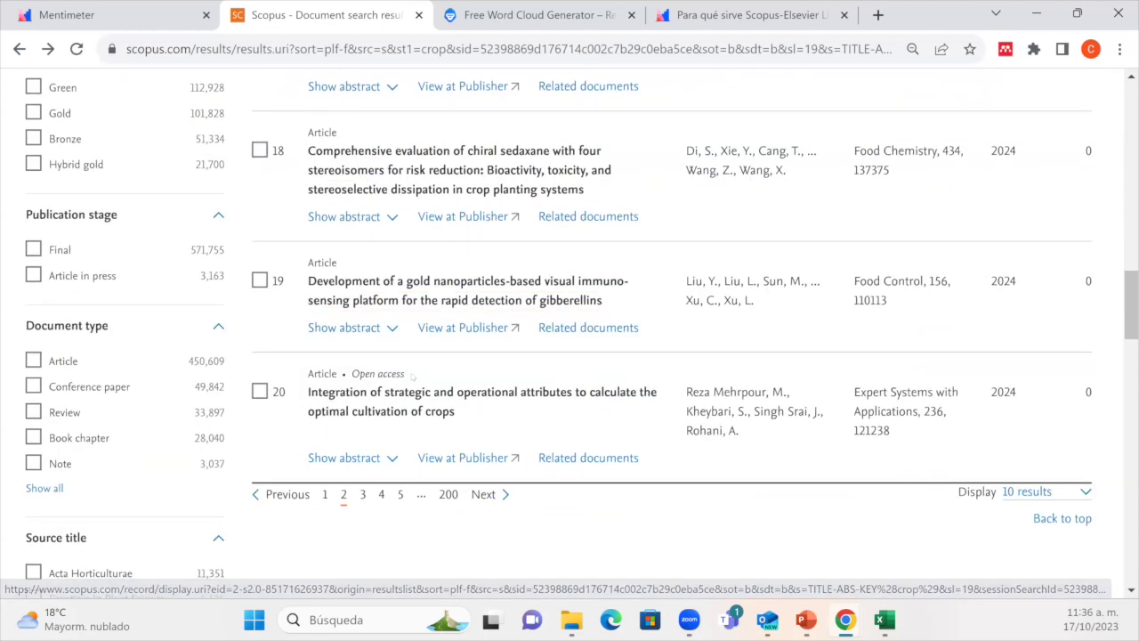
drag(406, 374, 348, 374)
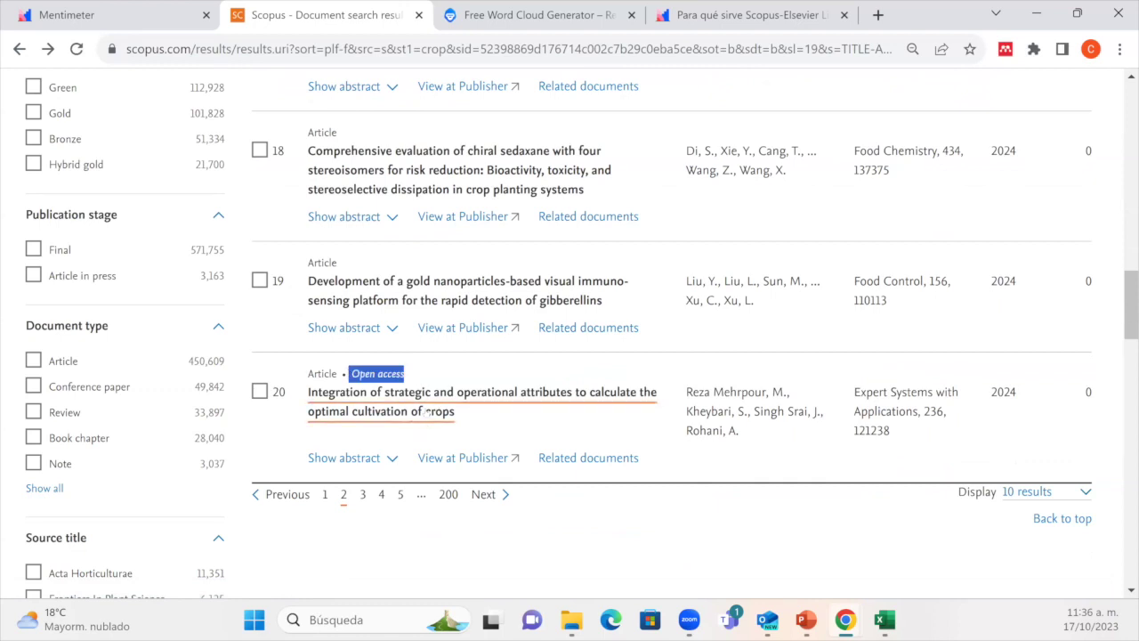
Open the record of document 20 on the optimal cultivation of crops, highlight its whole abstract, and return to the results
click(408, 410)
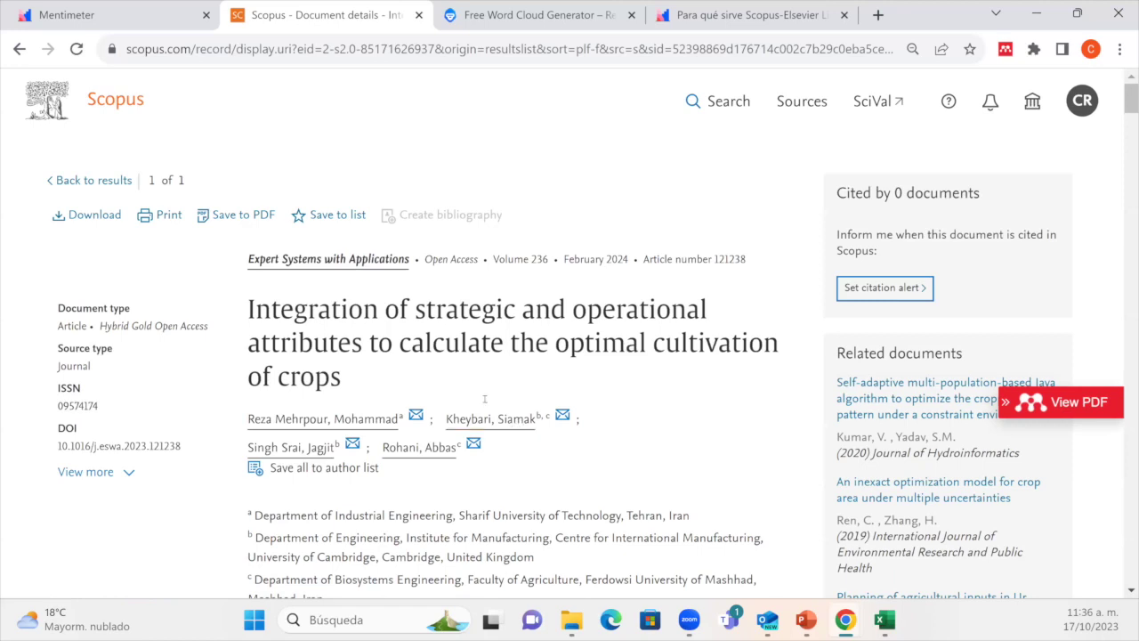
scroll(451, 525, down, 7)
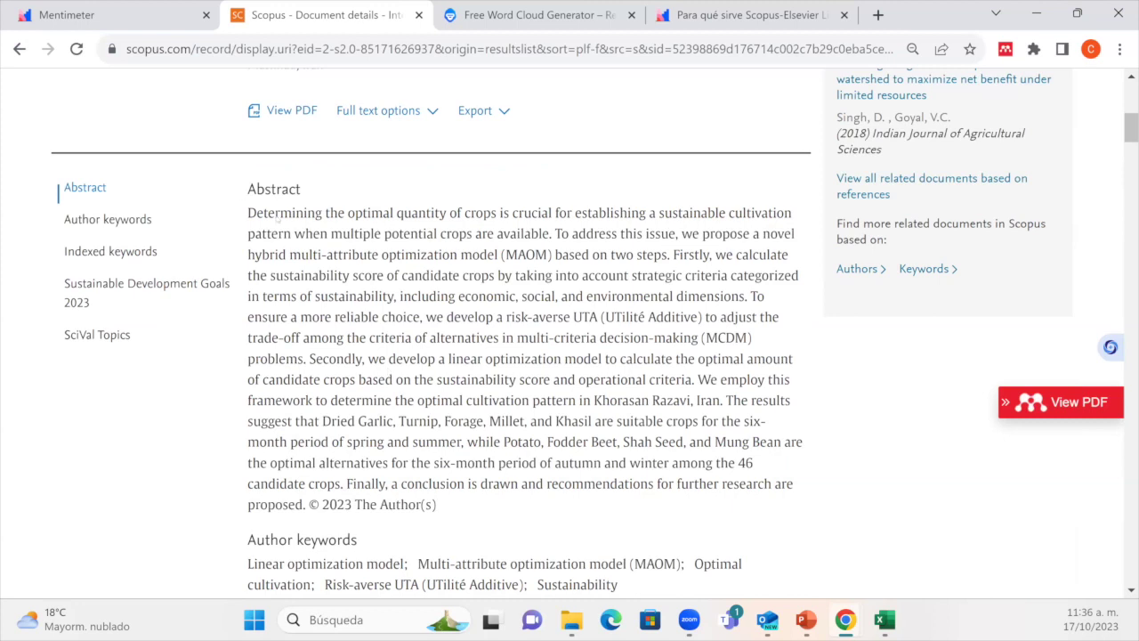
triple_click(237, 174)
drag(239, 176, 249, 181)
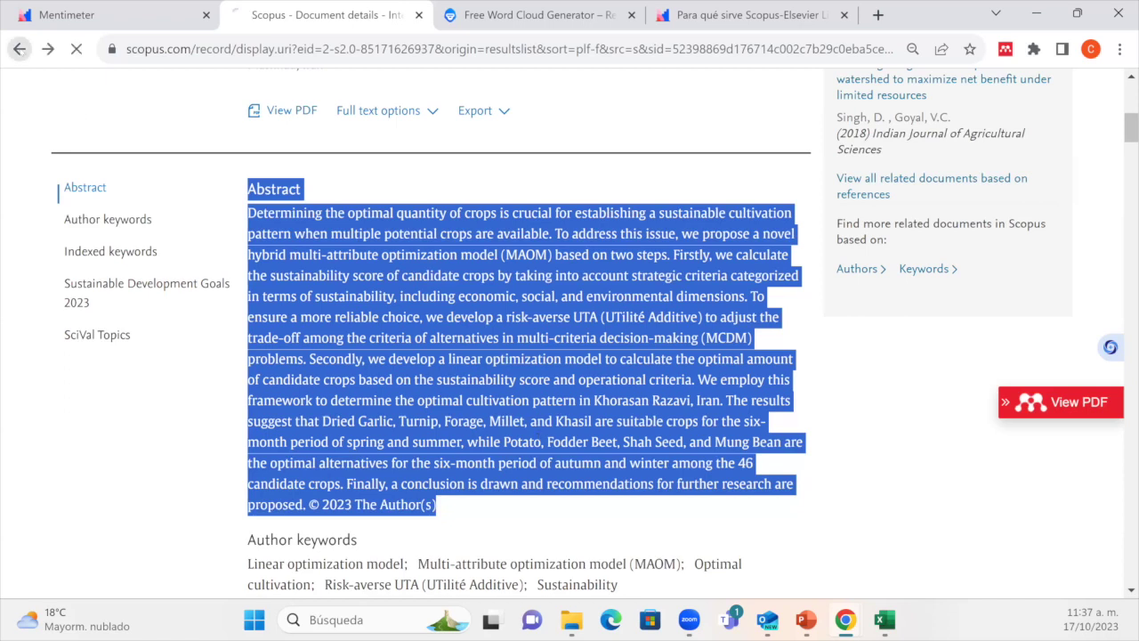
click(19, 49)
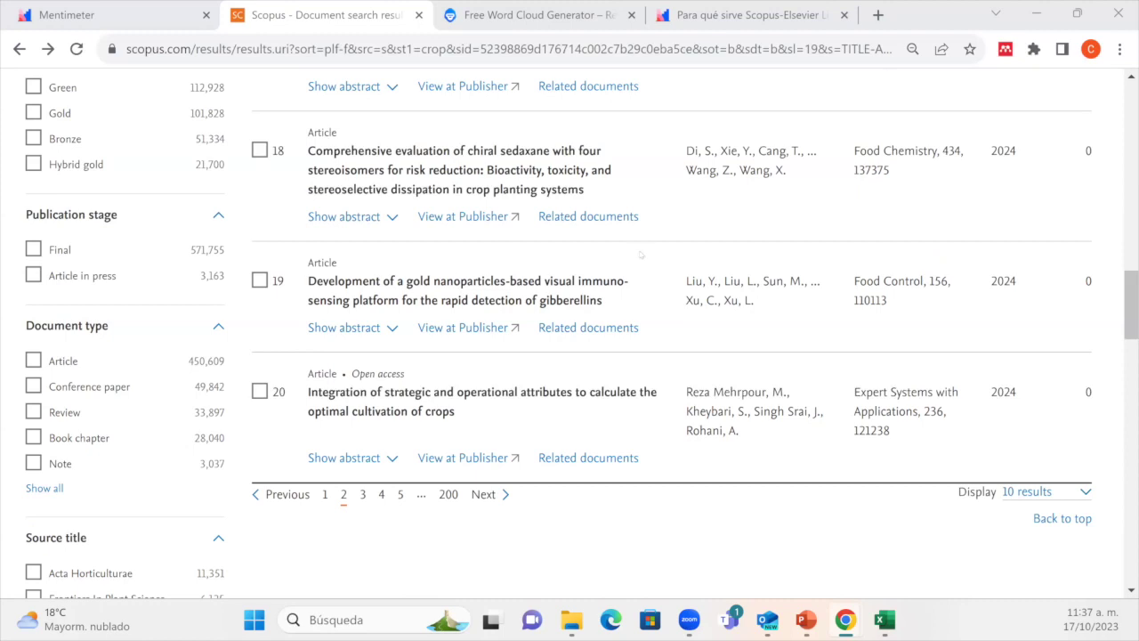
View document 11, on wheat lodging detection, at its publisher's site and return to the Scopus results
scroll(438, 292, up, 10)
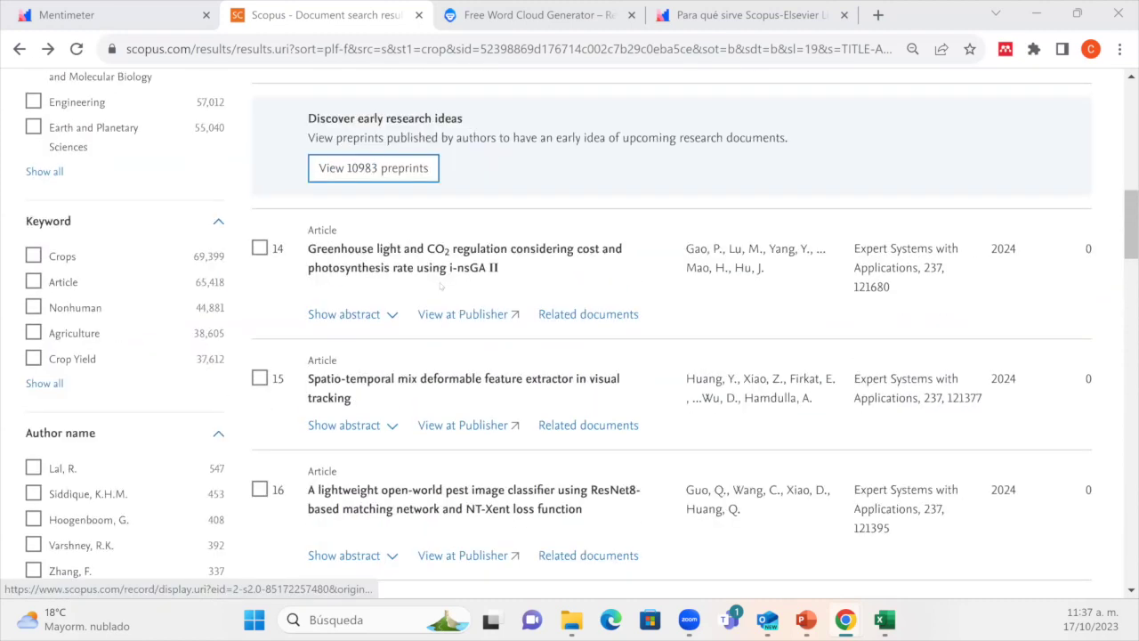
scroll(441, 286, up, 4)
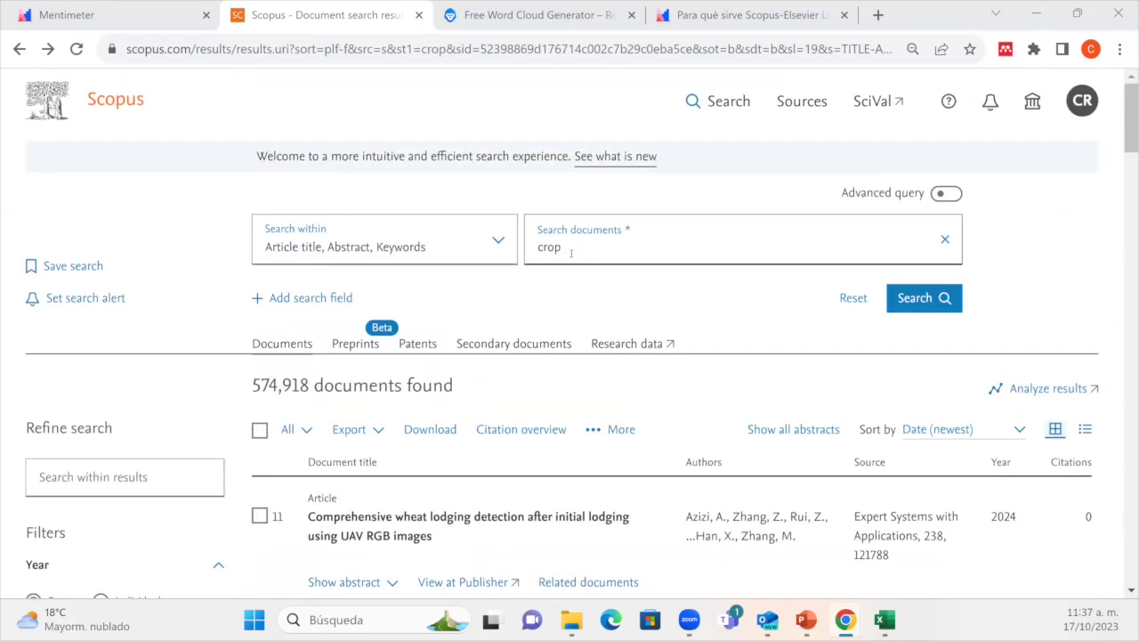
scroll(594, 272, down, 3)
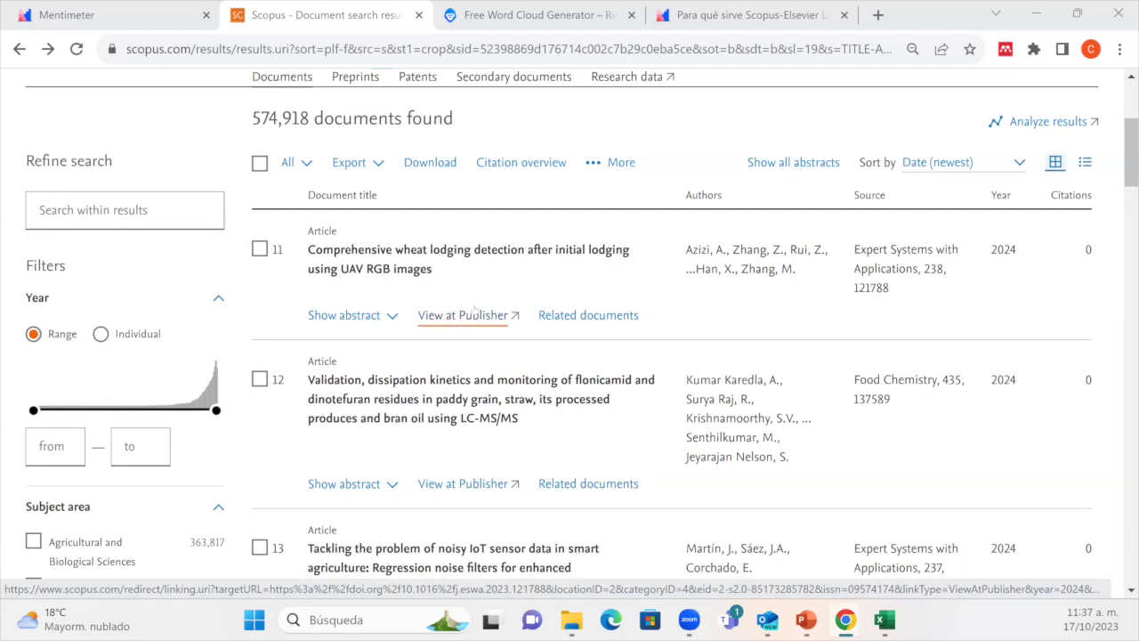
click(462, 314)
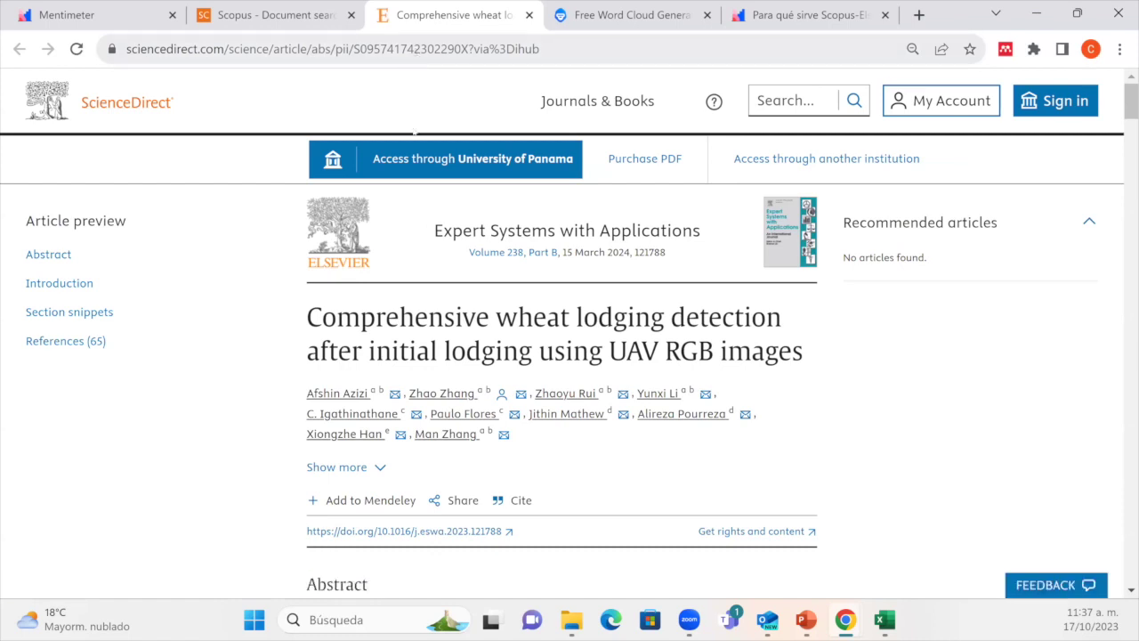
click(276, 5)
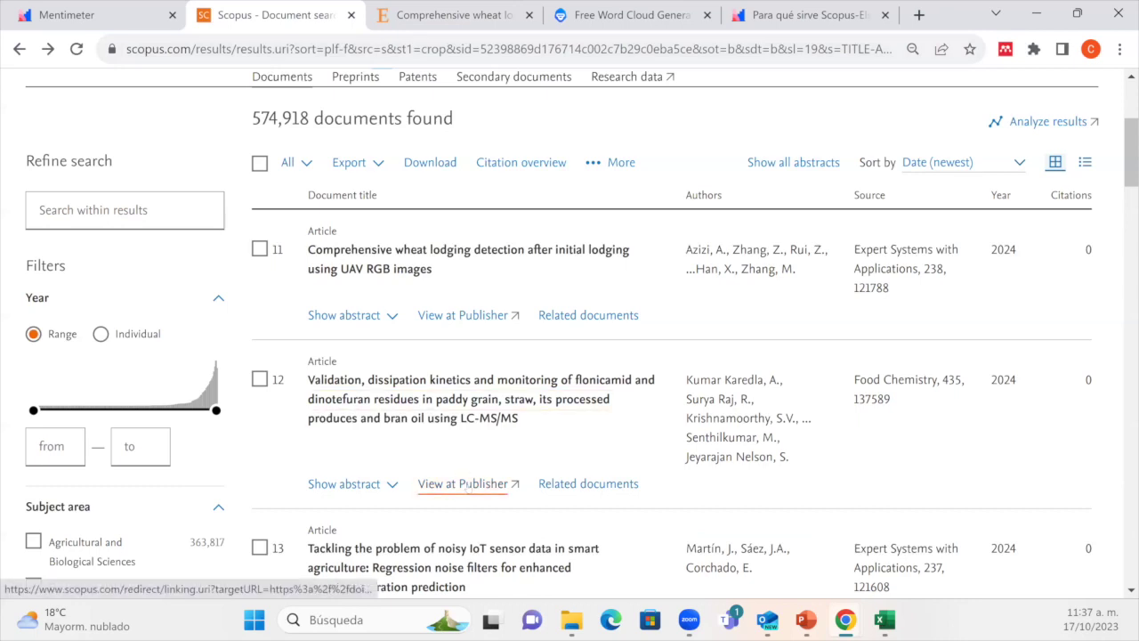
Open the publisher page of document 13, on noisy IoT sensor data, and go back to the Scopus results
scroll(464, 486, down, 4)
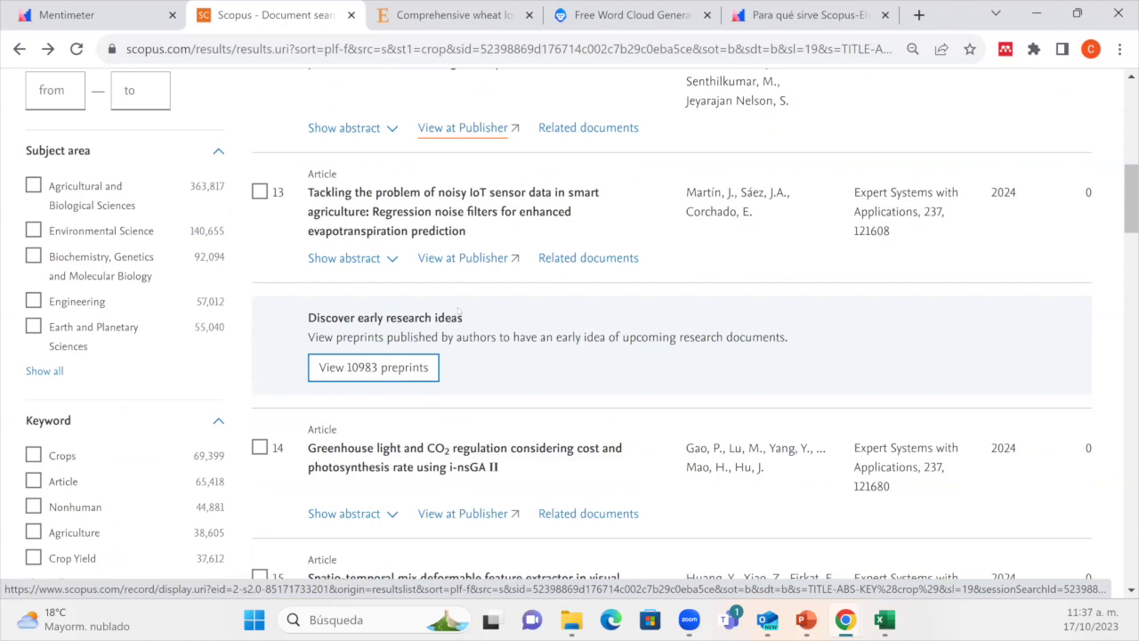
click(461, 257)
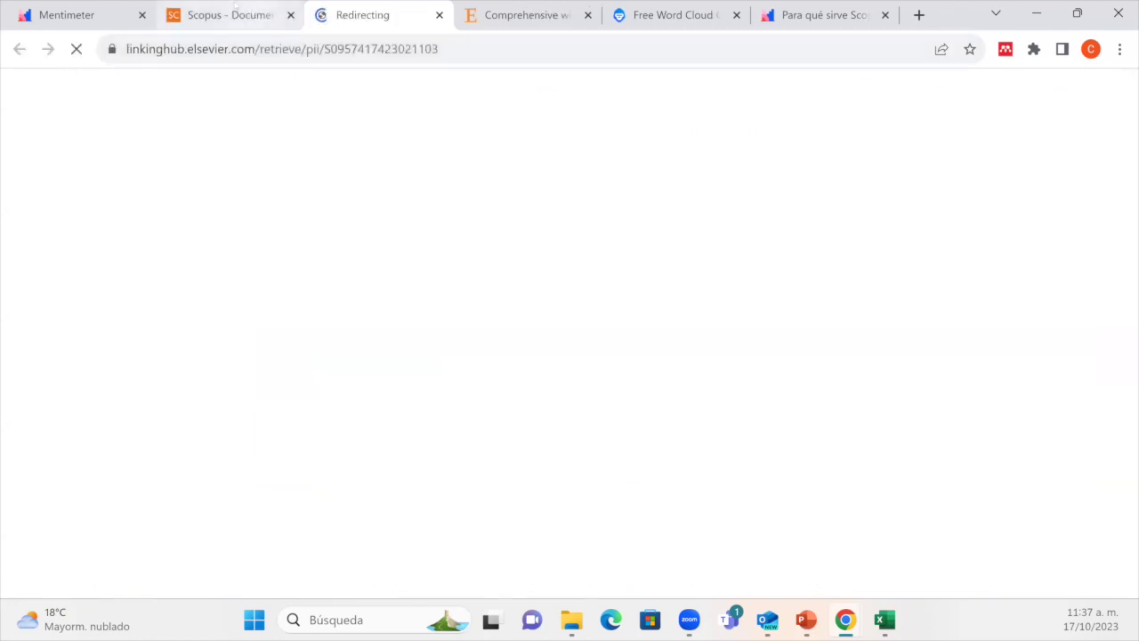
key(ctrl+shift+Tab)
Open the publisher page of the open access document 20 and return to the Scopus results
scroll(488, 460, down, 5)
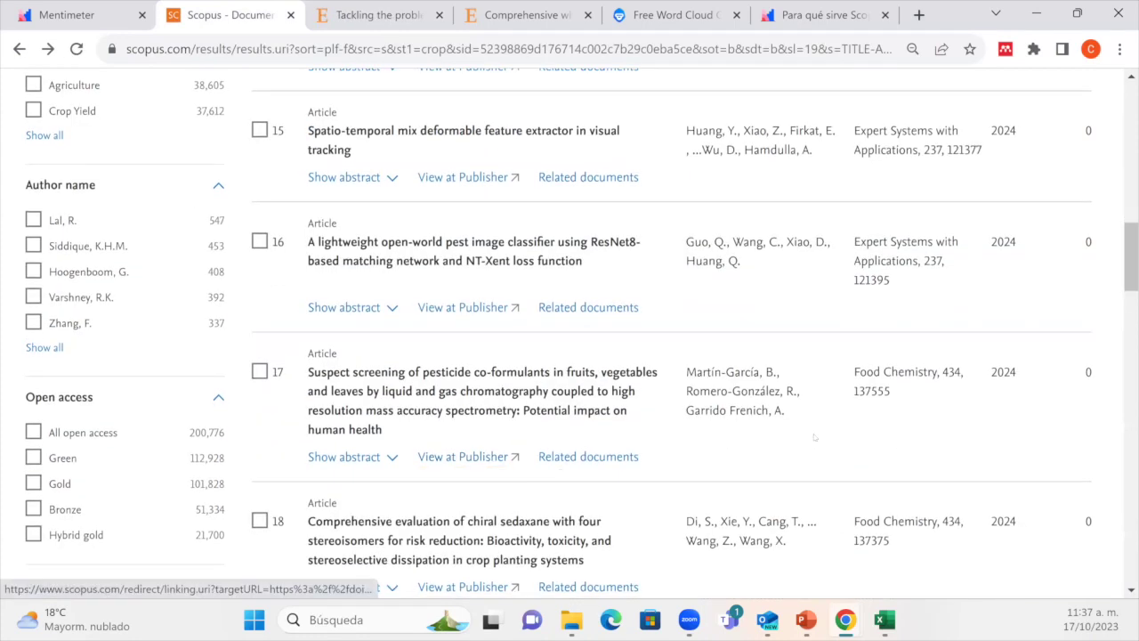
scroll(488, 460, down, 4)
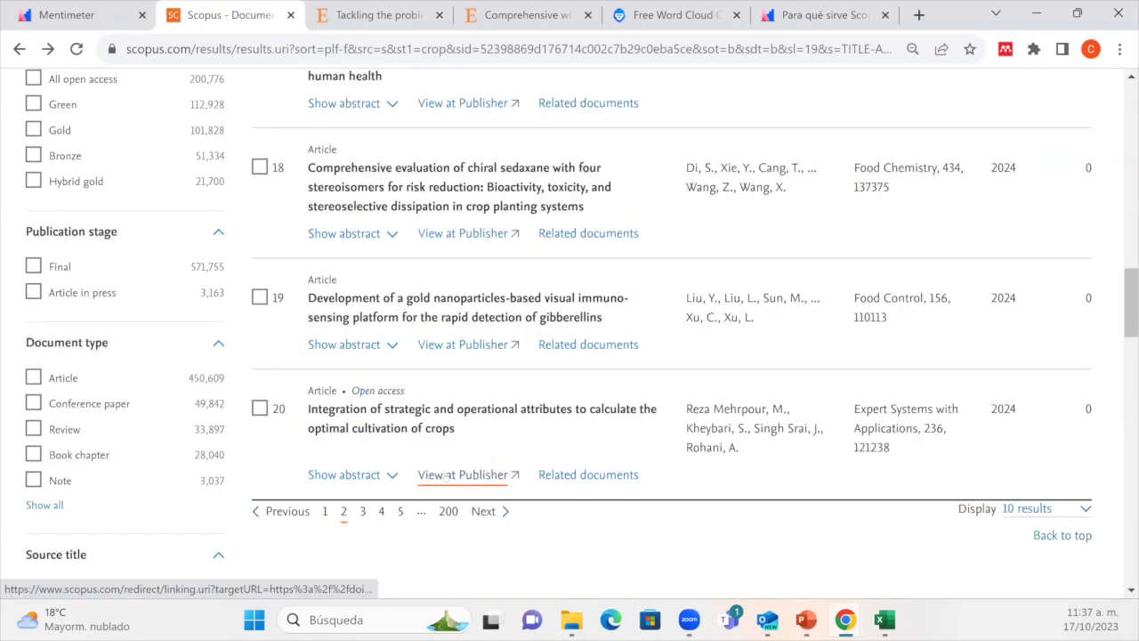
click(445, 476)
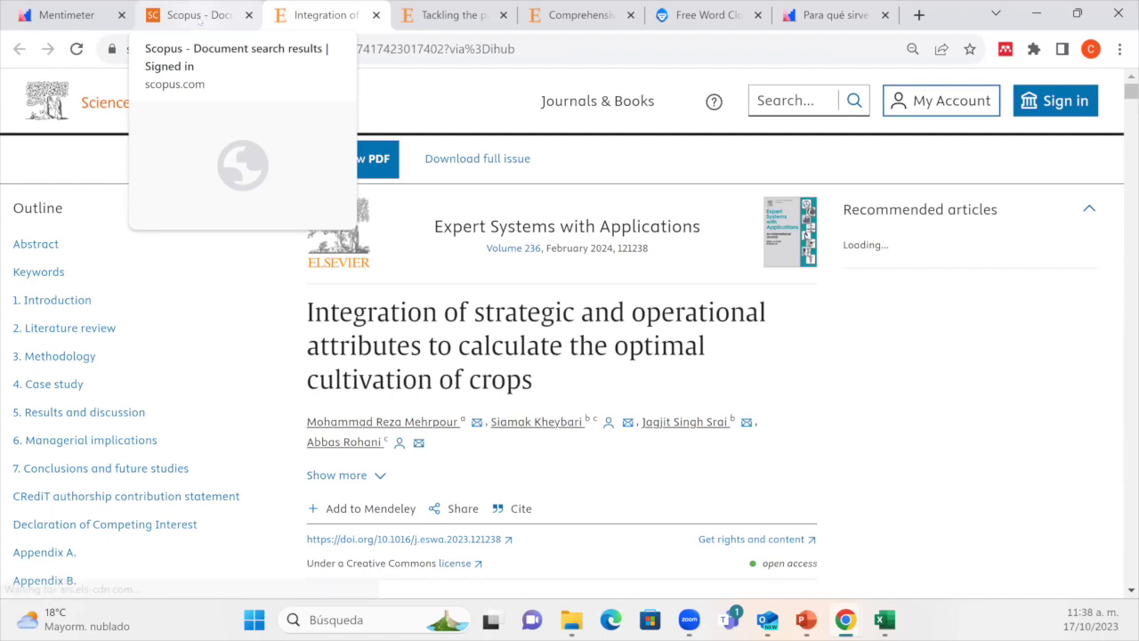
click(198, 15)
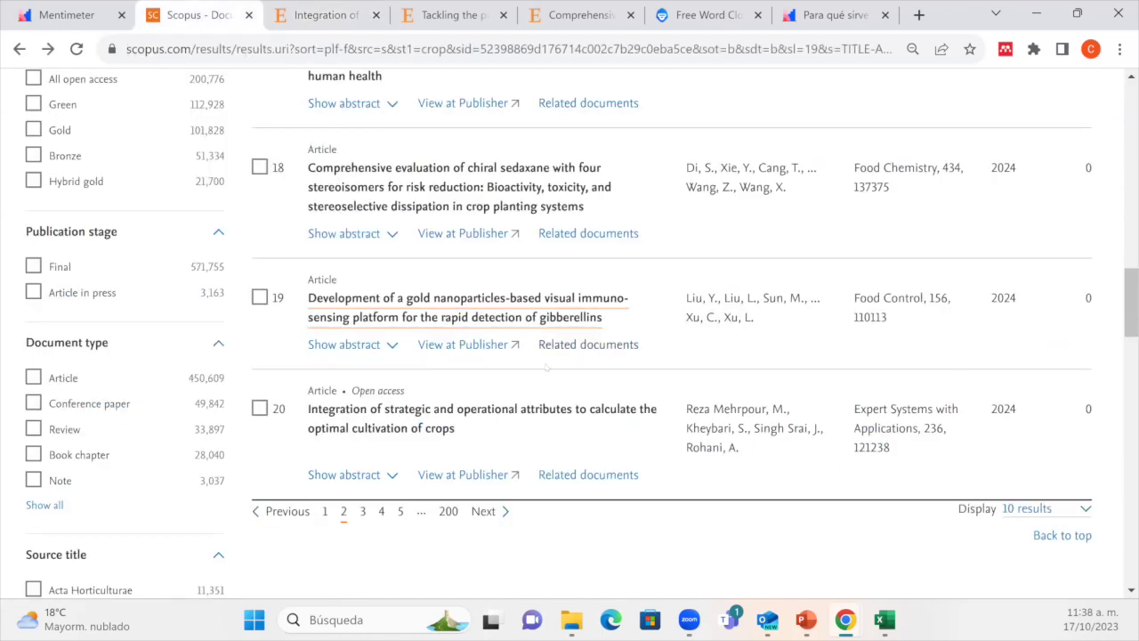
Look back through the second page of "crop" results and show the "Qué es Scopus" slide
scroll(547, 367, up, 9)
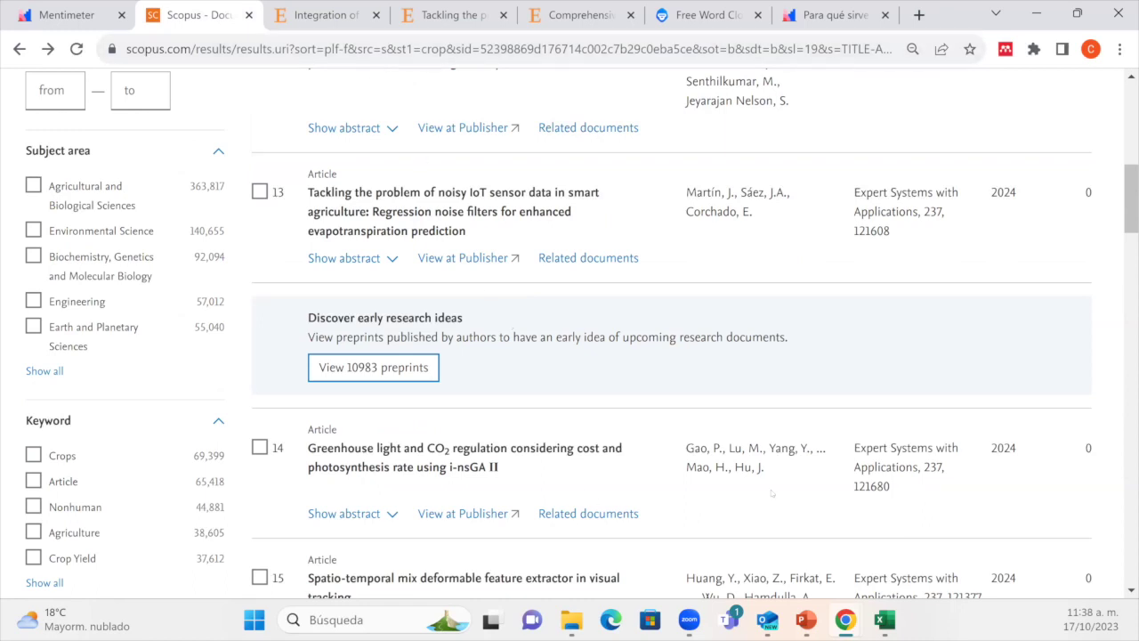
scroll(772, 492, down, 5)
scroll(772, 492, up, 5)
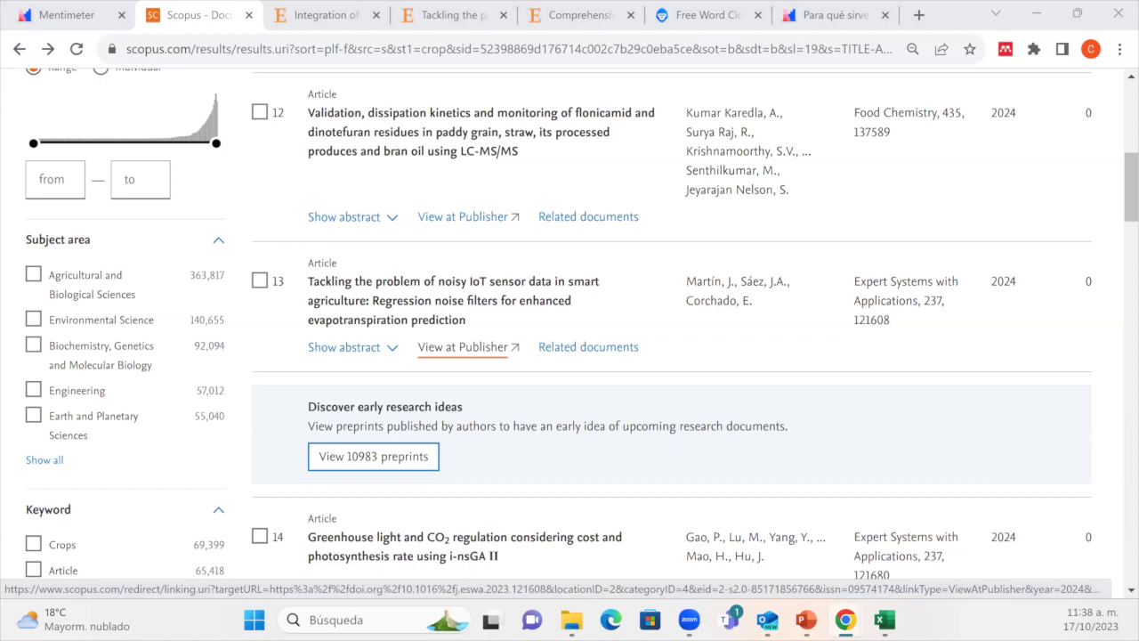
key(shift+F5)
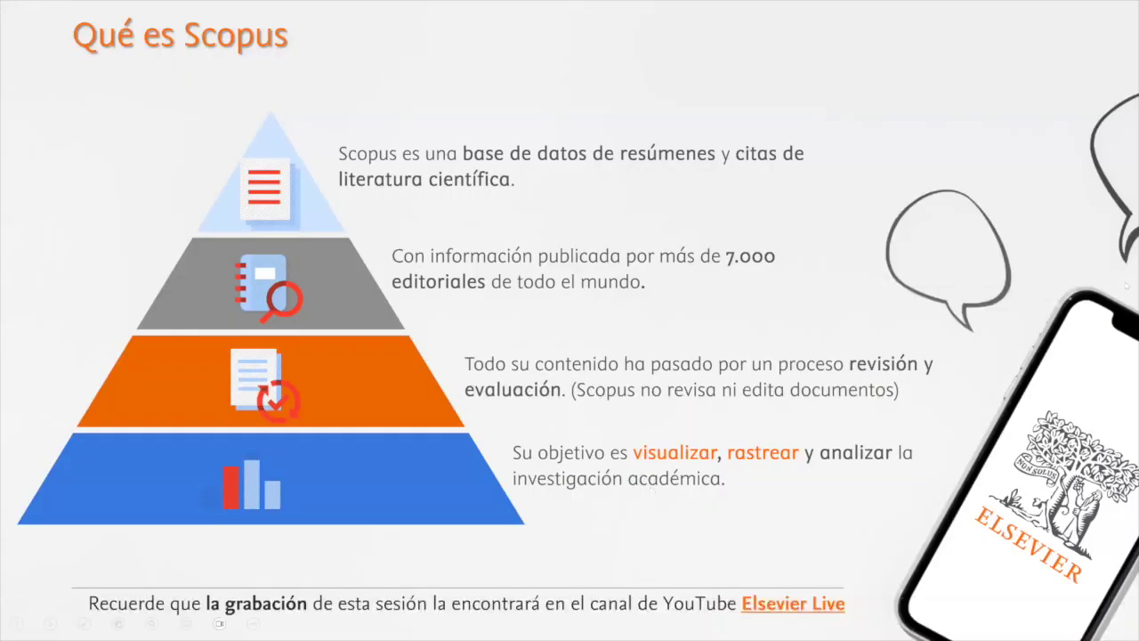
Switch to the Mentimeter presentation, go back to the answer "Base de datos para consulta de artículos científicos", and highlight "consulta"
key(alt+Tab)
key(ctrl+9)
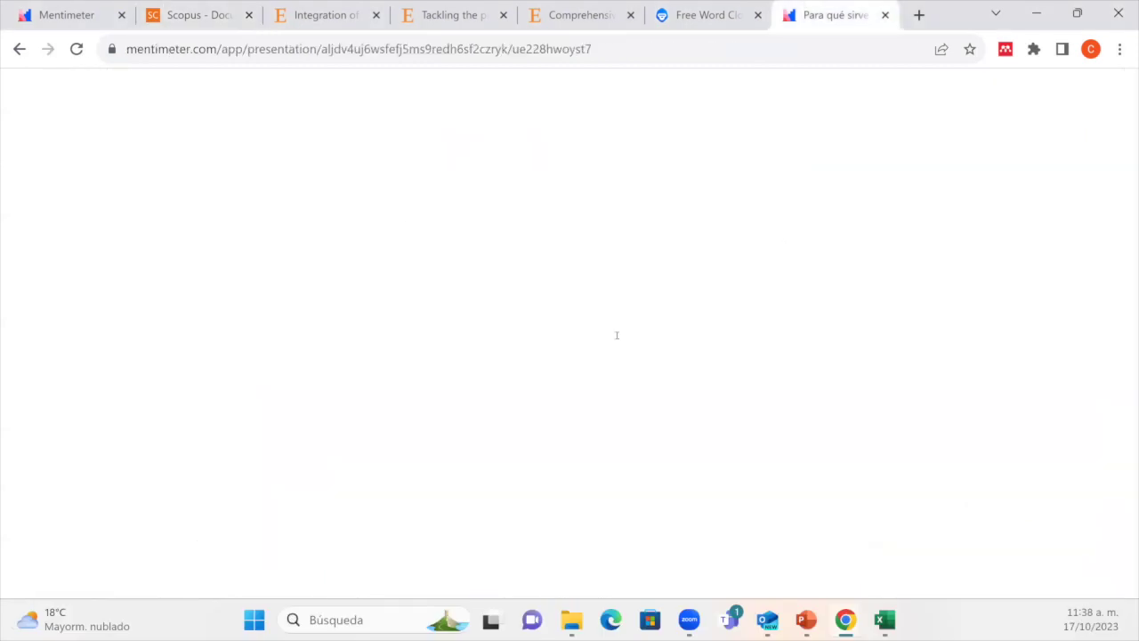
click(569, 231)
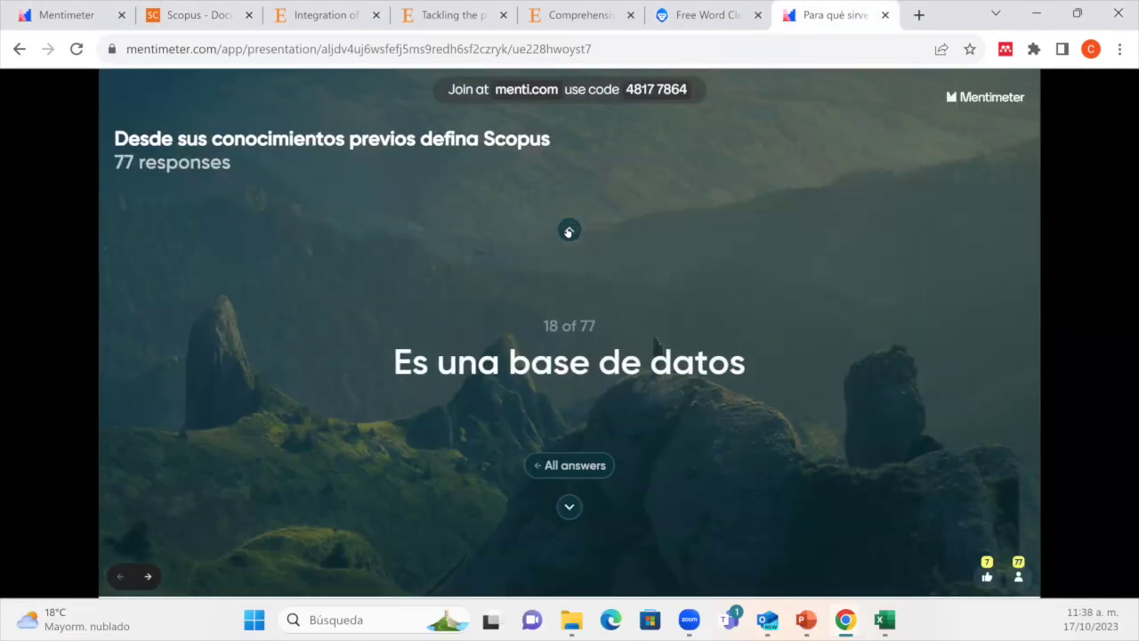
click(569, 231)
drag(694, 366, 712, 389)
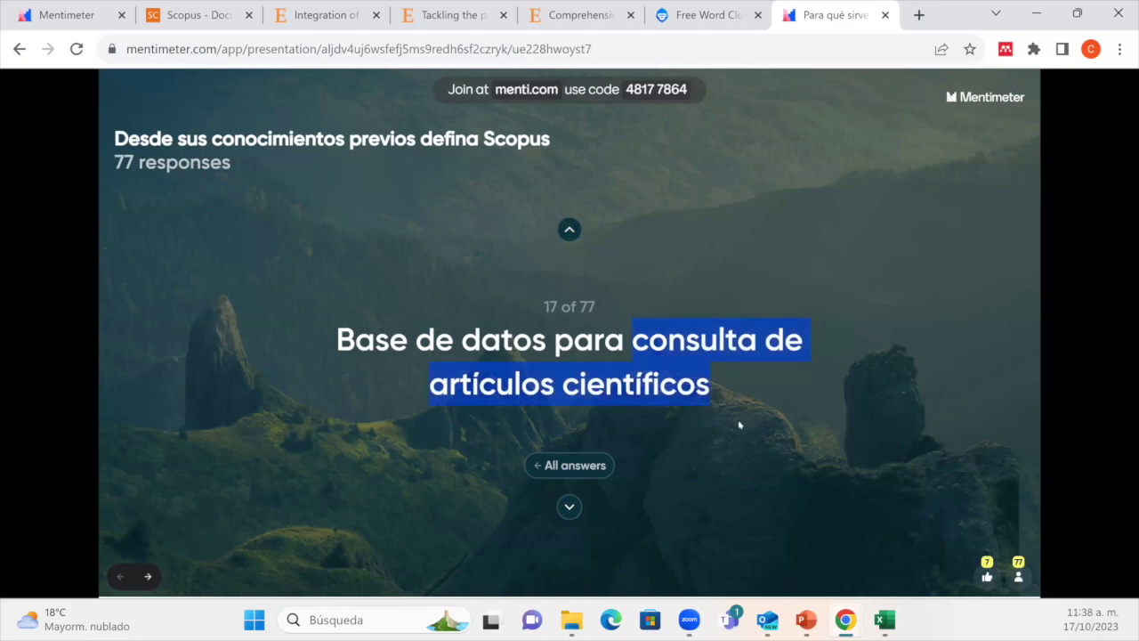
click(658, 352)
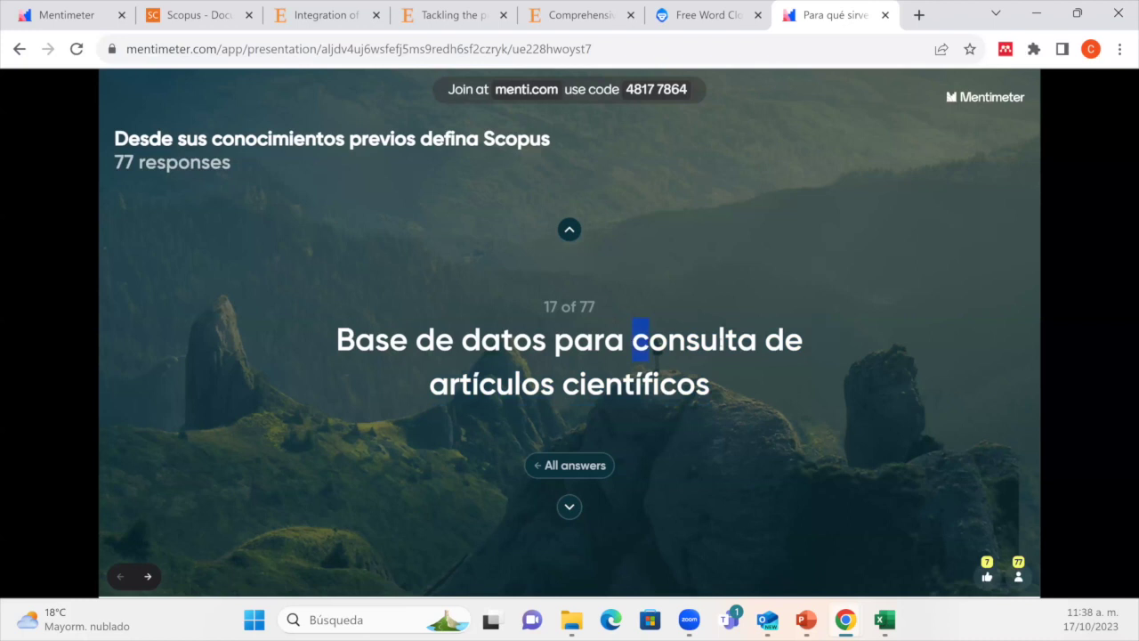
drag(737, 339, 757, 339)
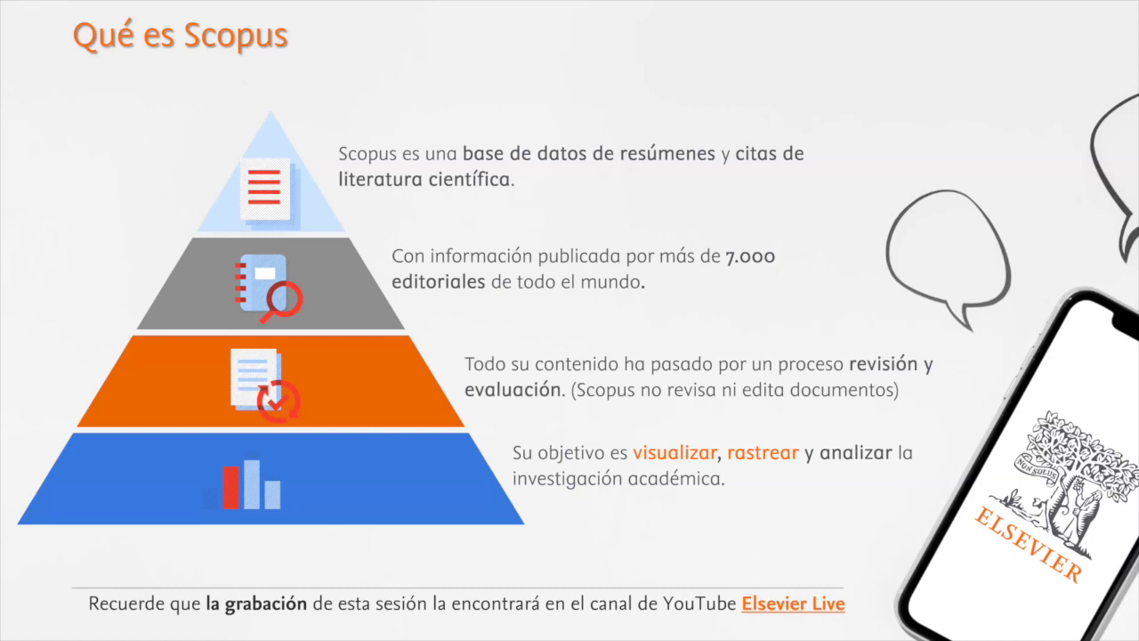
Return from the slide to the Scopus "crop" results and look over the search fields and first listed documents
key(alt+Tab)
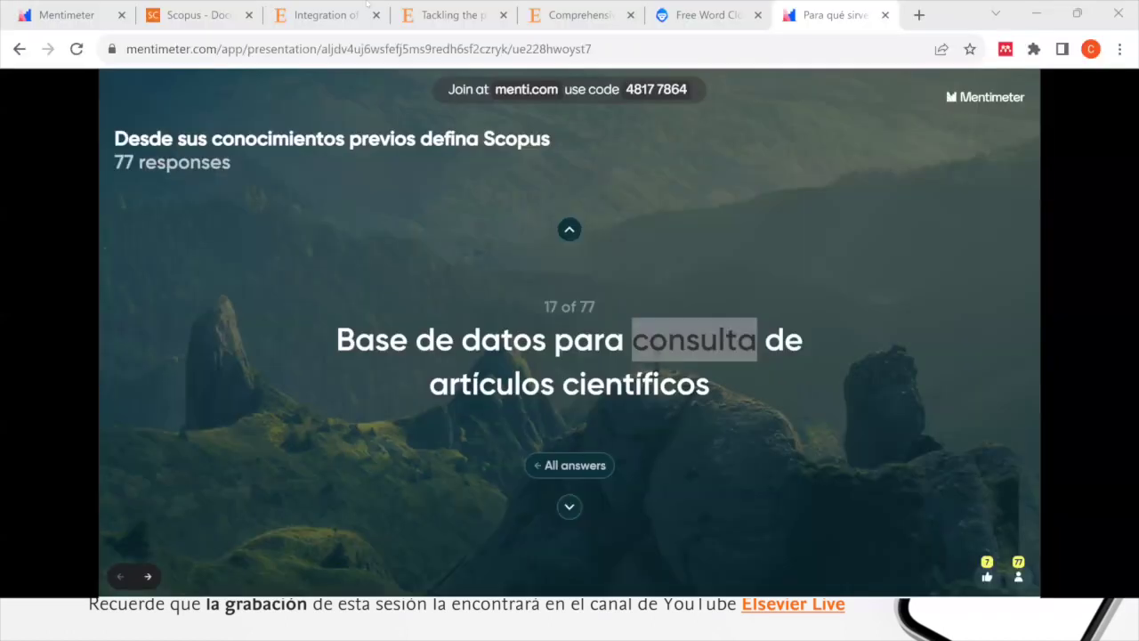
key(ctrl+2)
scroll(570, 267, up, 10)
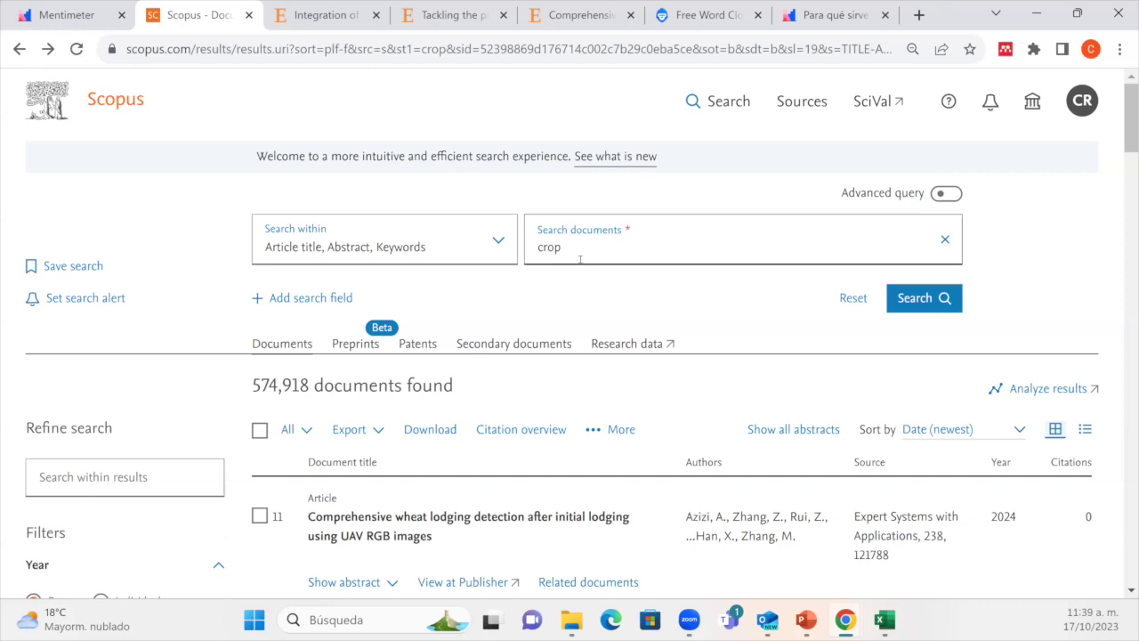
scroll(878, 504, down, 5)
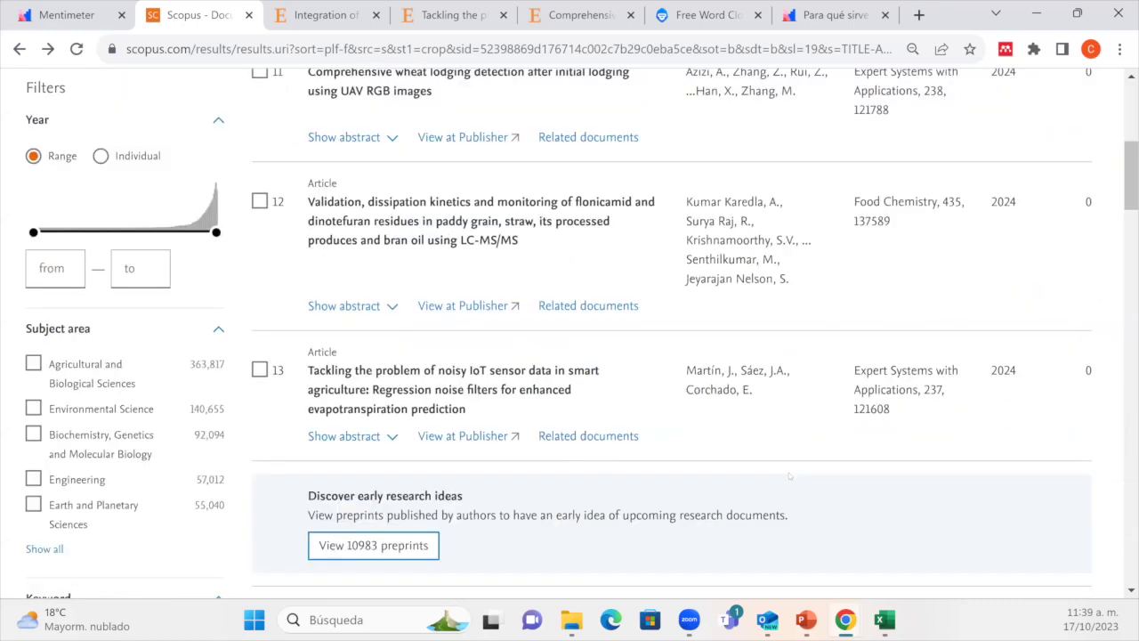
scroll(789, 476, up, 4)
Examine the ScienceDirect page of the open access crop cultivation article down to its abstract, and return to the Scopus results
click(318, 16)
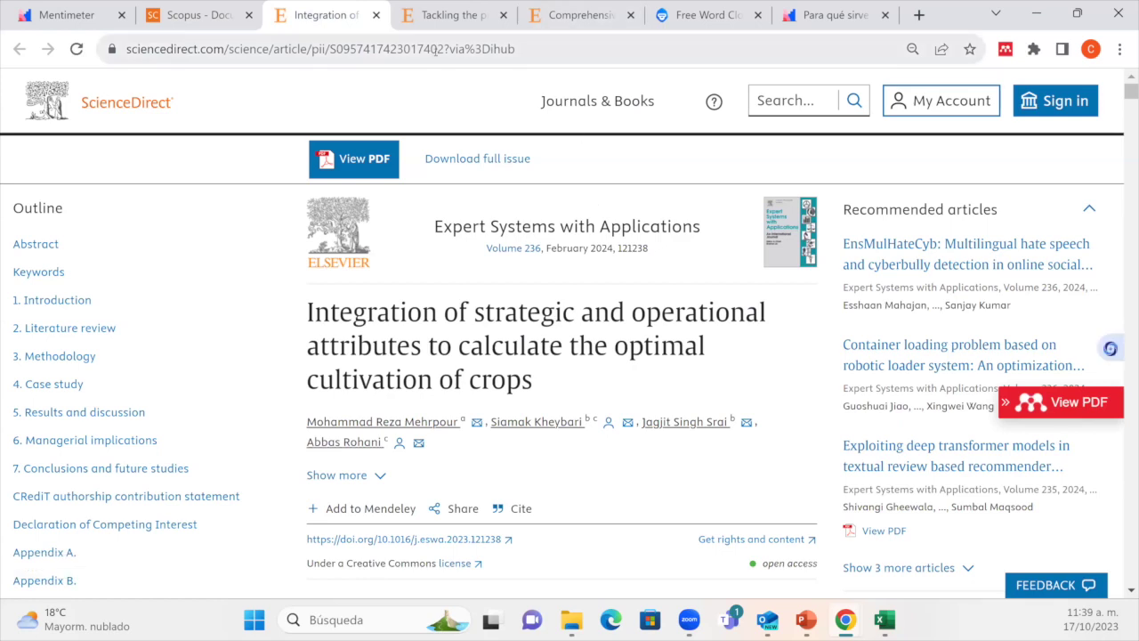
scroll(621, 355, down, 3)
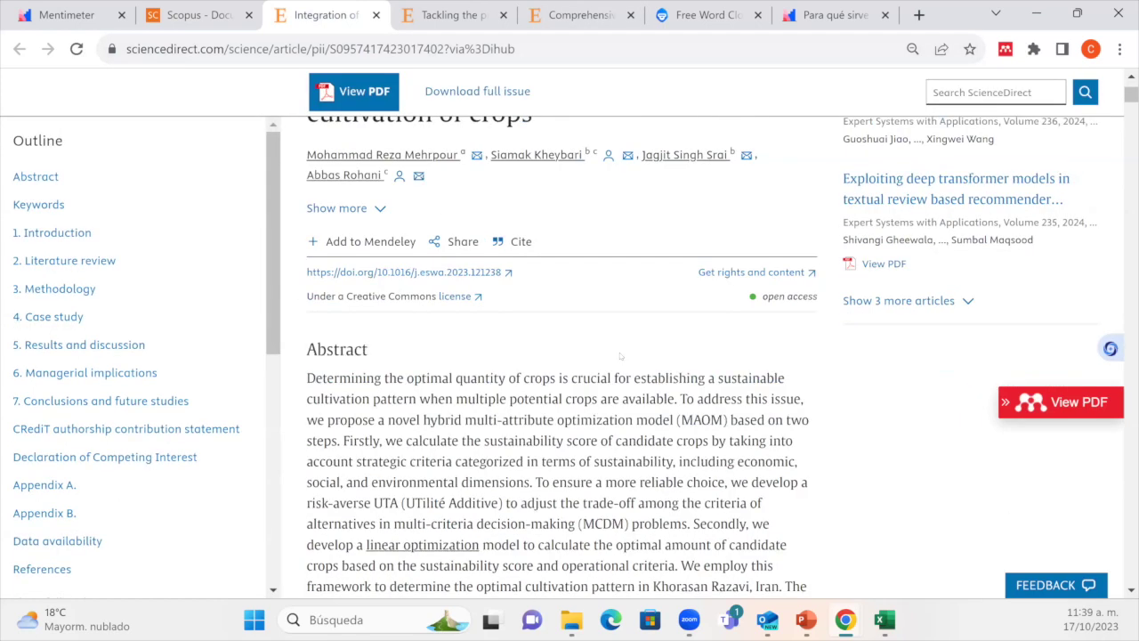
scroll(620, 355, up, 3)
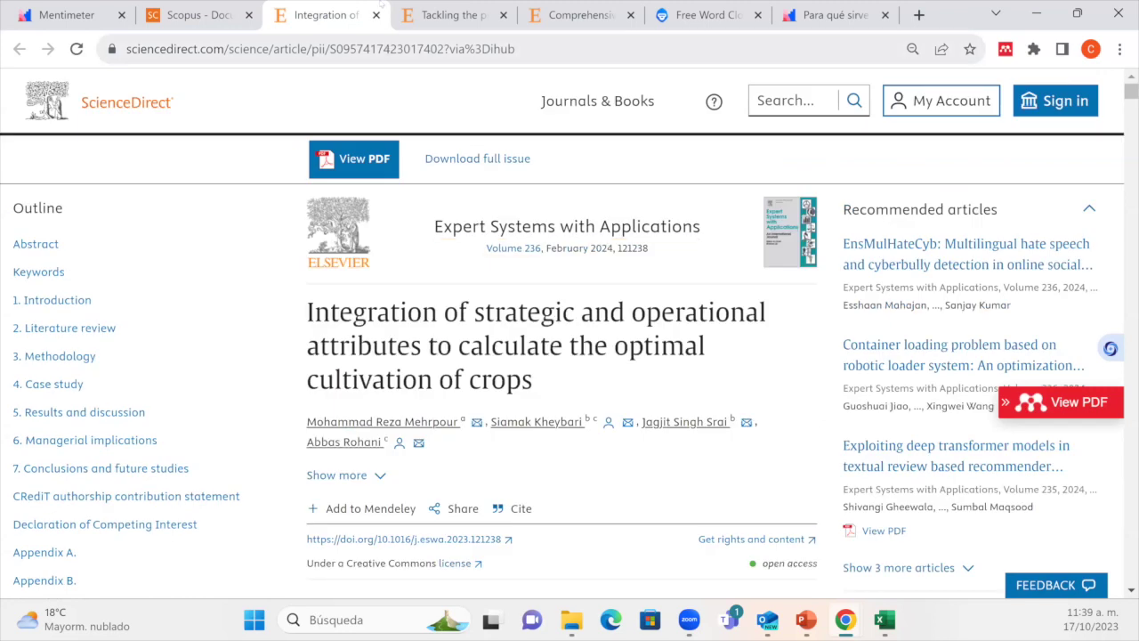
mouse_move(195, 6)
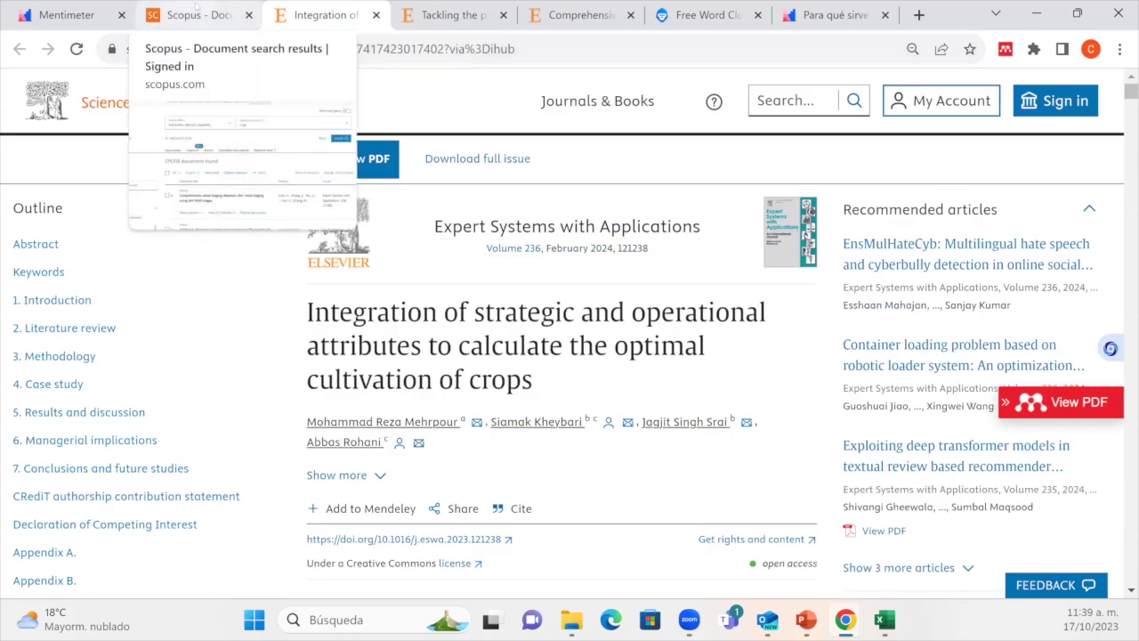
click(195, 9)
Look through the listed documents and filters of the "crop" search, and display the "Qué es Scopus" slide again
scroll(649, 477, down, 3)
scroll(648, 477, down, 3)
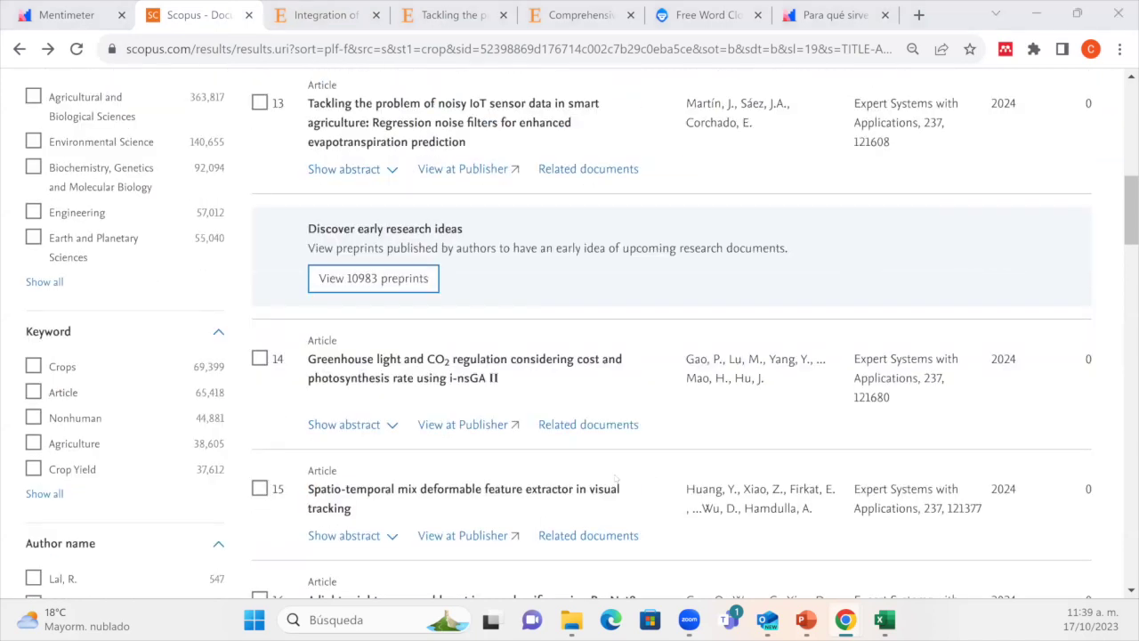
key(alt+Tab)
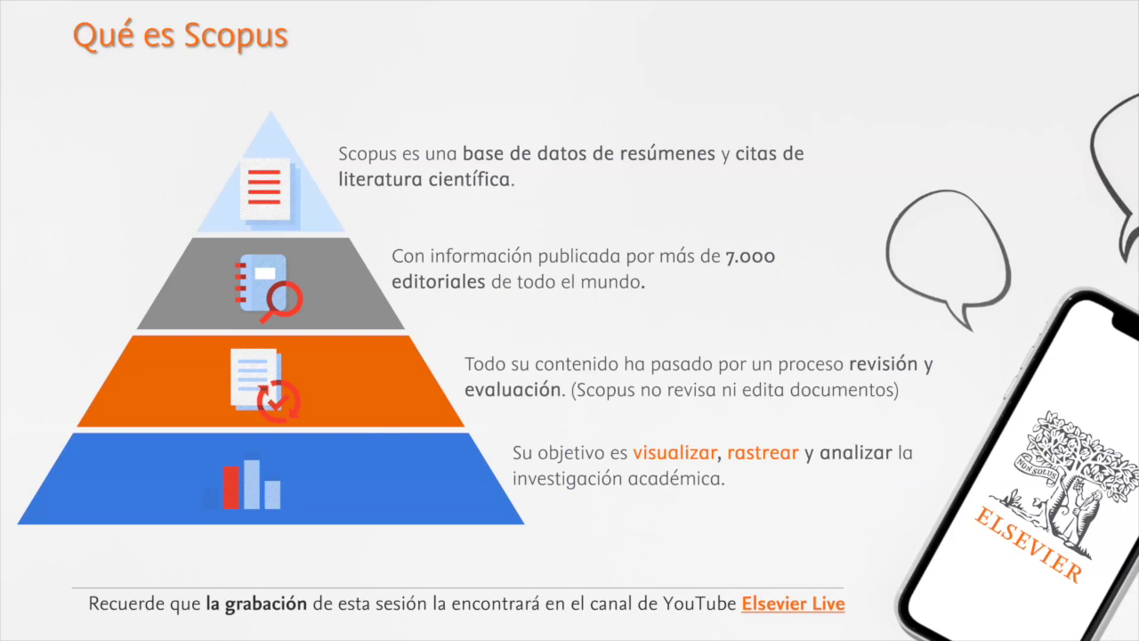
Switch back to the Scopus results and review the document types, result actions and first entries of the list
key(alt+Tab)
scroll(597, 359, up, 5)
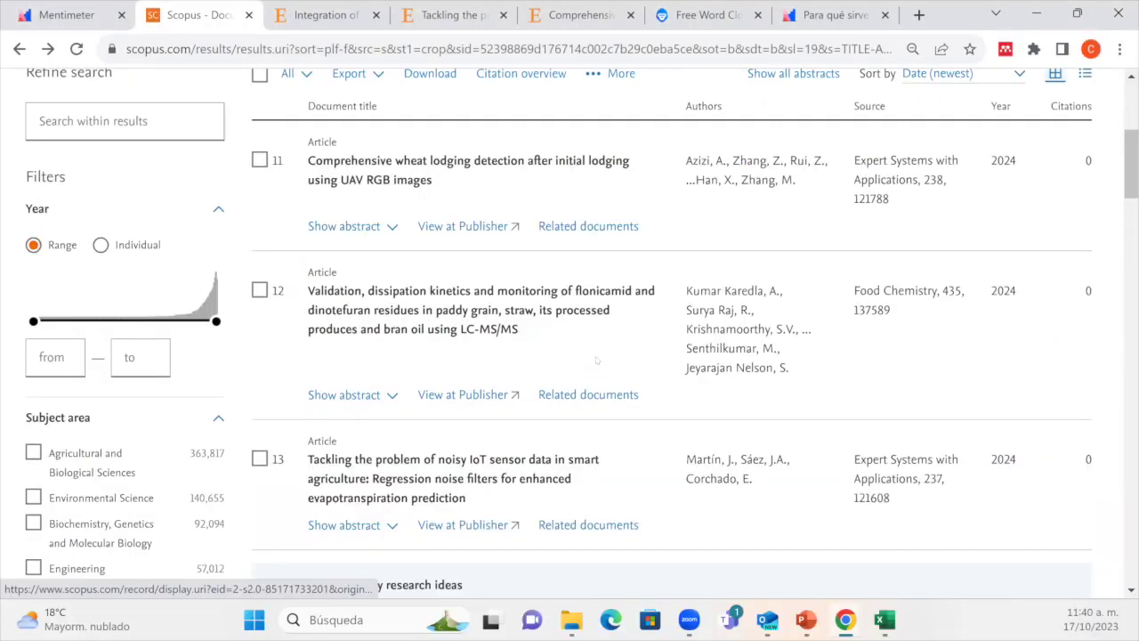
scroll(596, 359, up, 4)
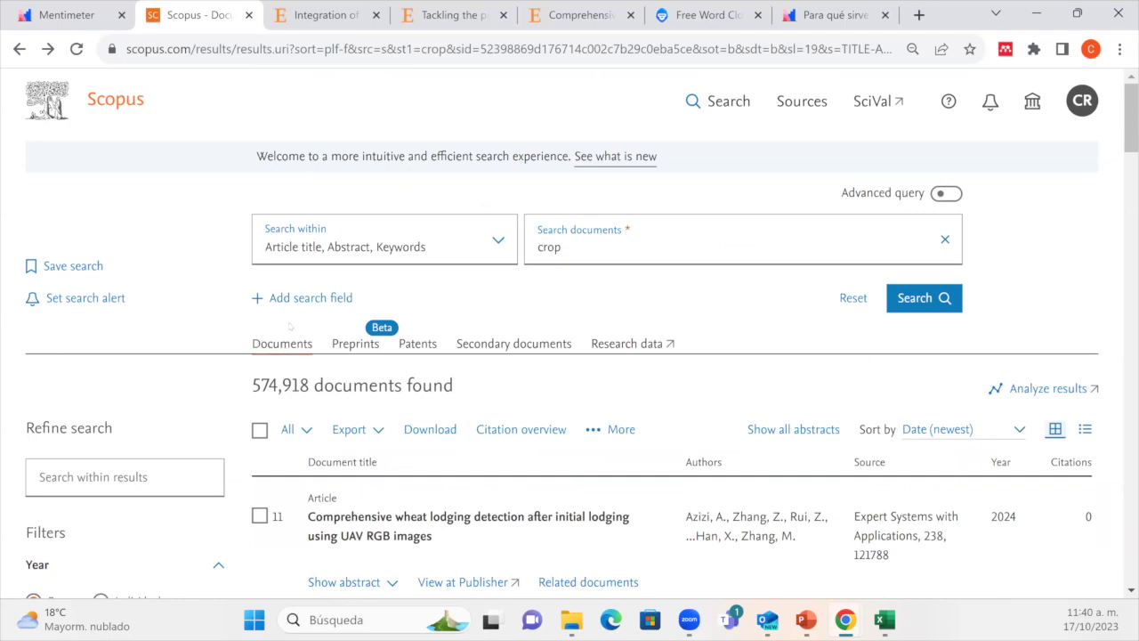
scroll(433, 464, down, 2)
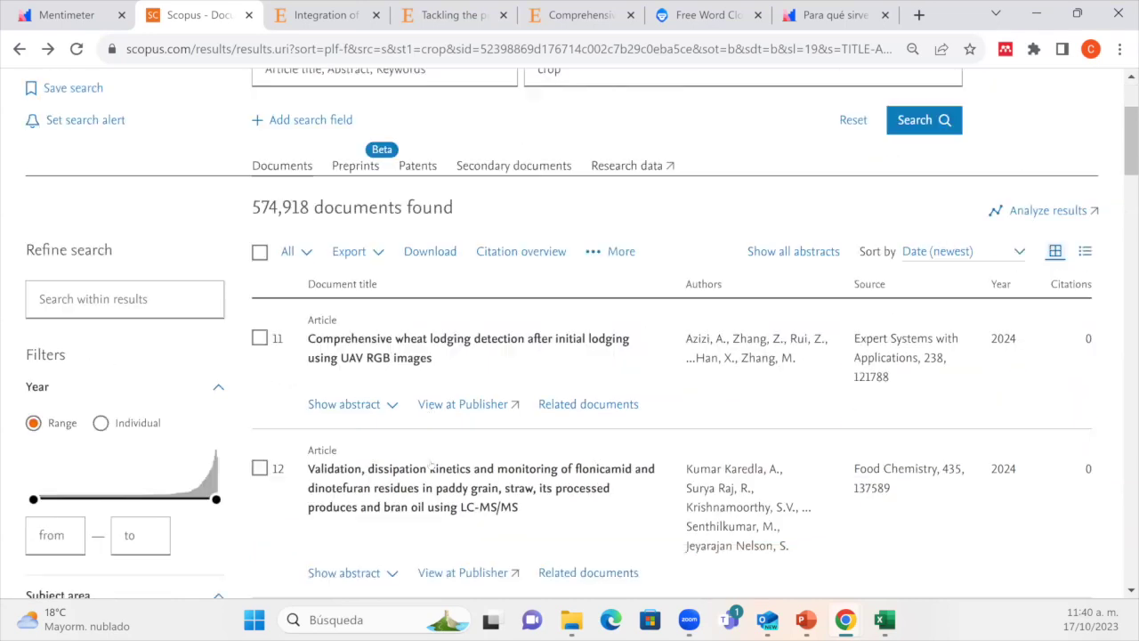
Display the preprints for the "crop" search, look over their notice and first entries, and compare them with the documents list
scroll(430, 464, up, 1)
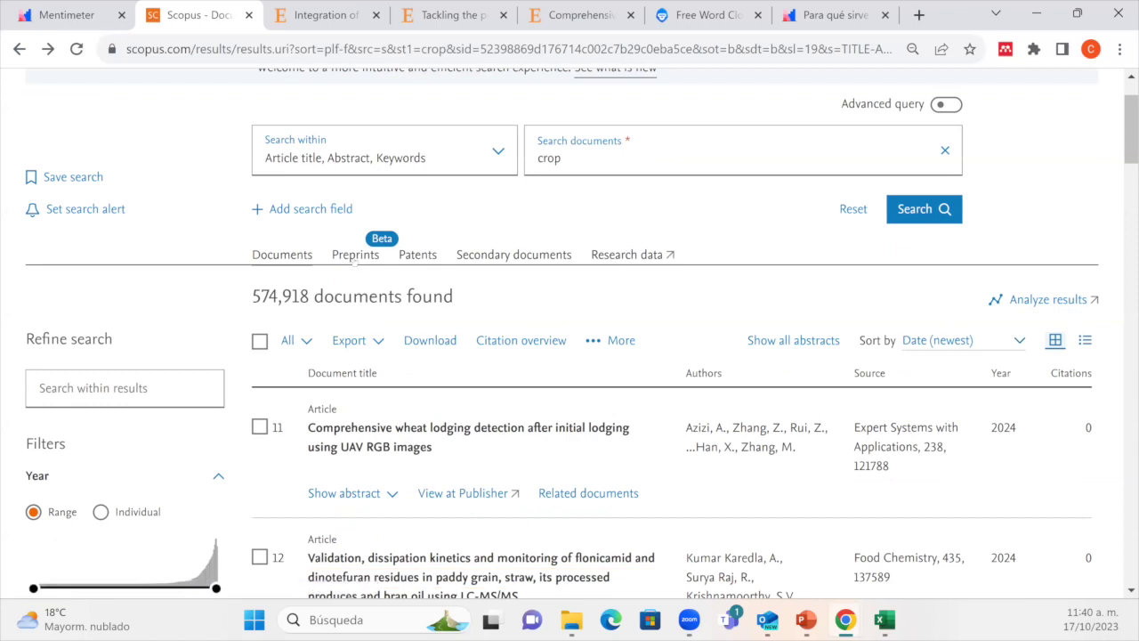
scroll(478, 262, up, 1)
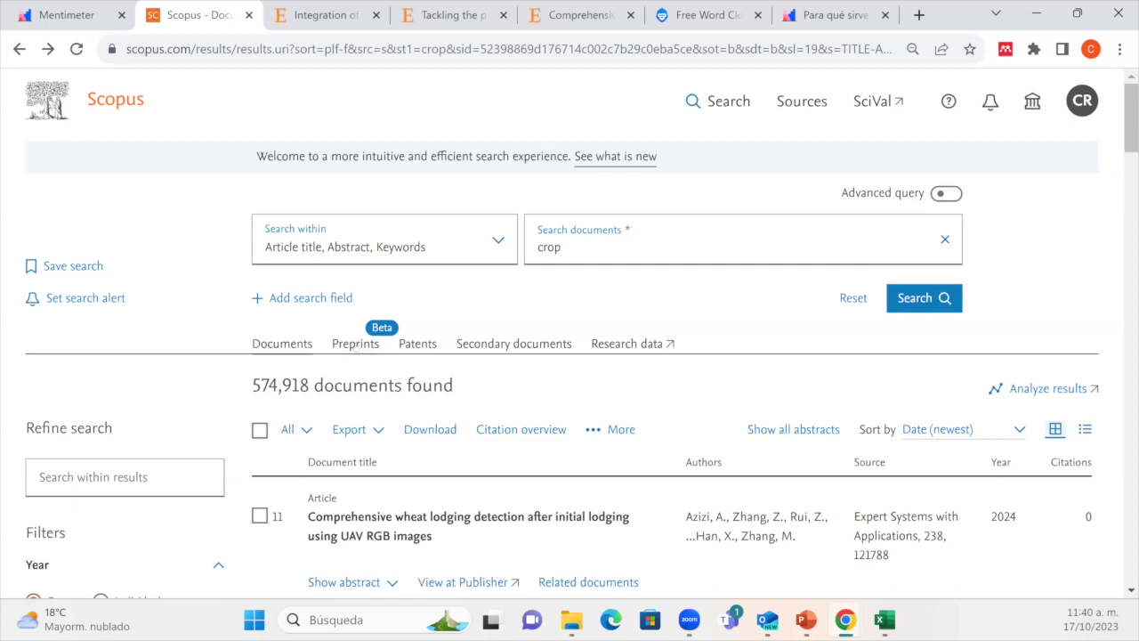
click(355, 343)
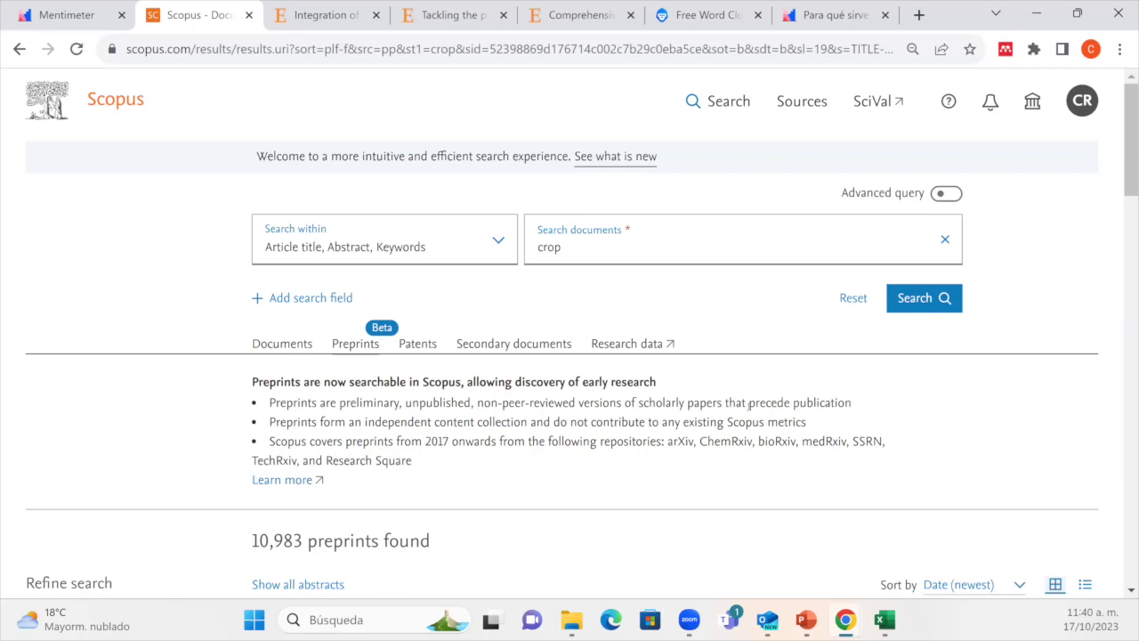
scroll(748, 406, down, 2)
scroll(748, 407, down, 4)
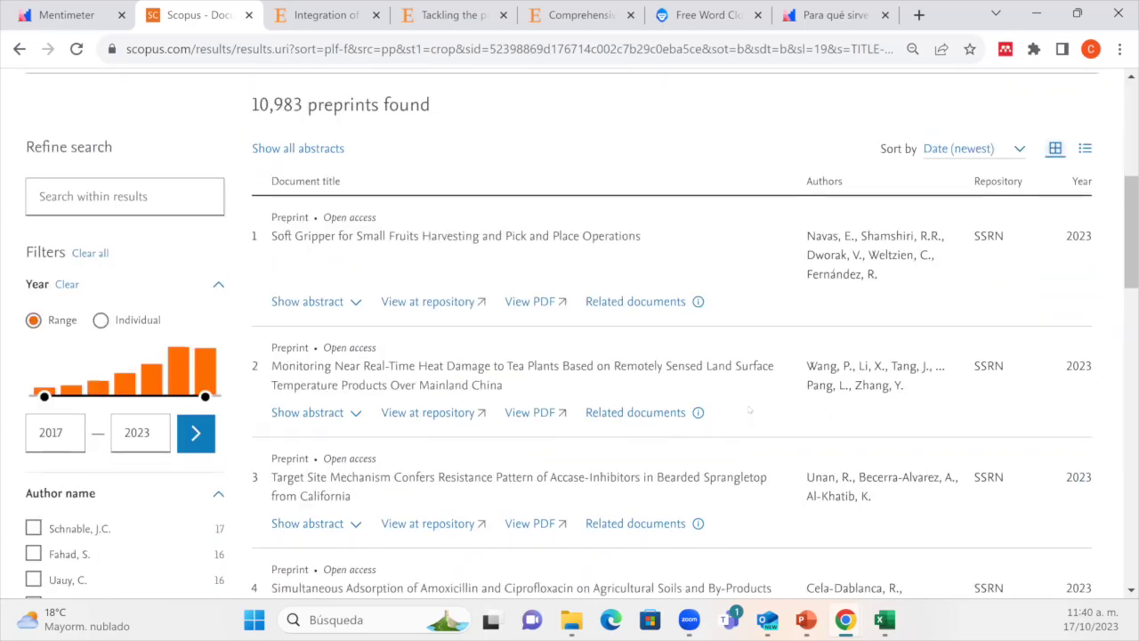
scroll(352, 254, up, 5)
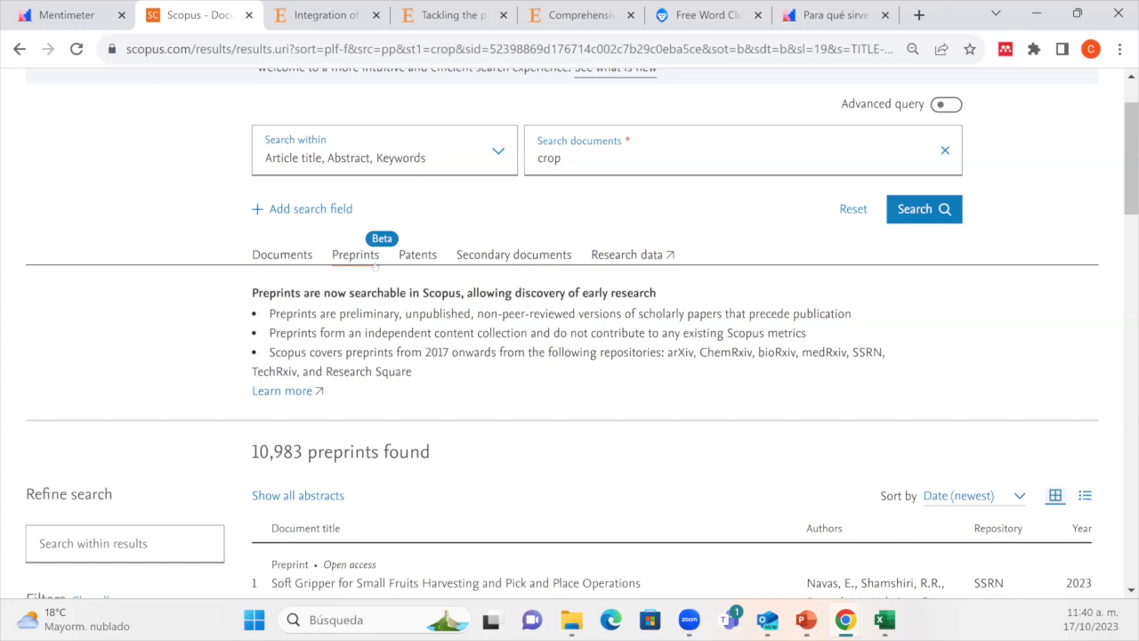
click(287, 257)
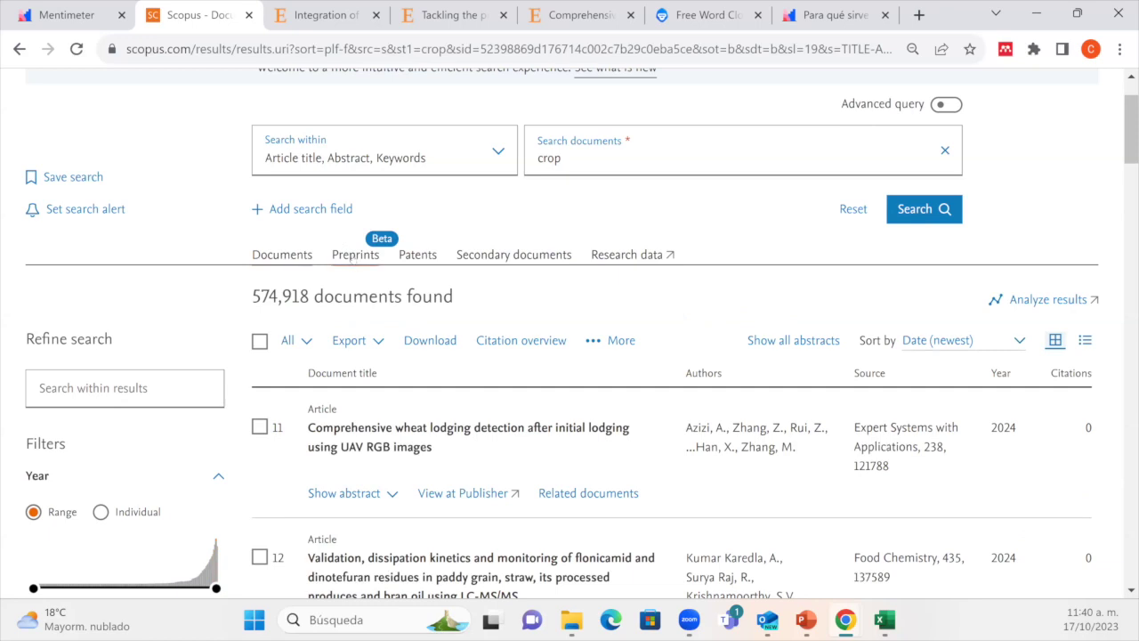
click(354, 257)
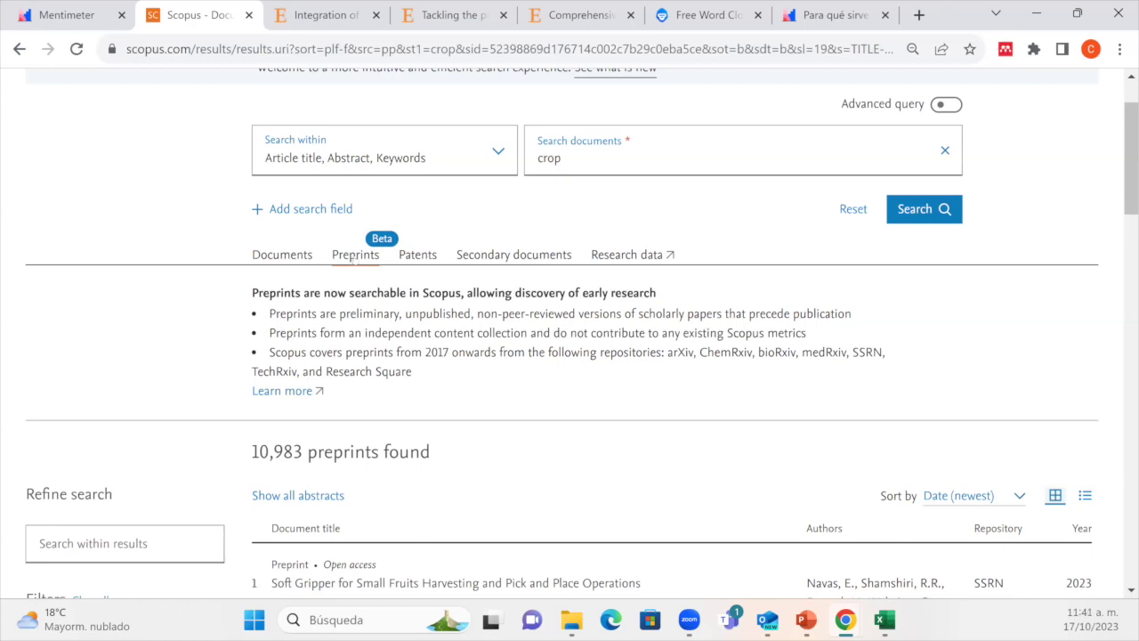
Show the patents matching the "crop" search and highlight the search term
click(417, 256)
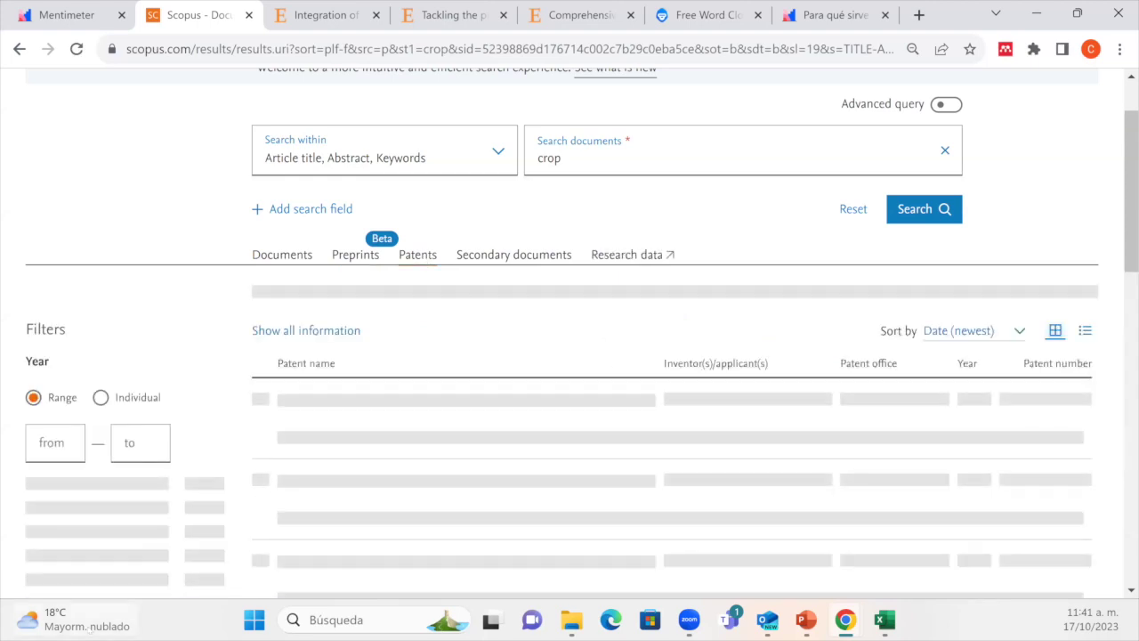
mouse_move(89, 627)
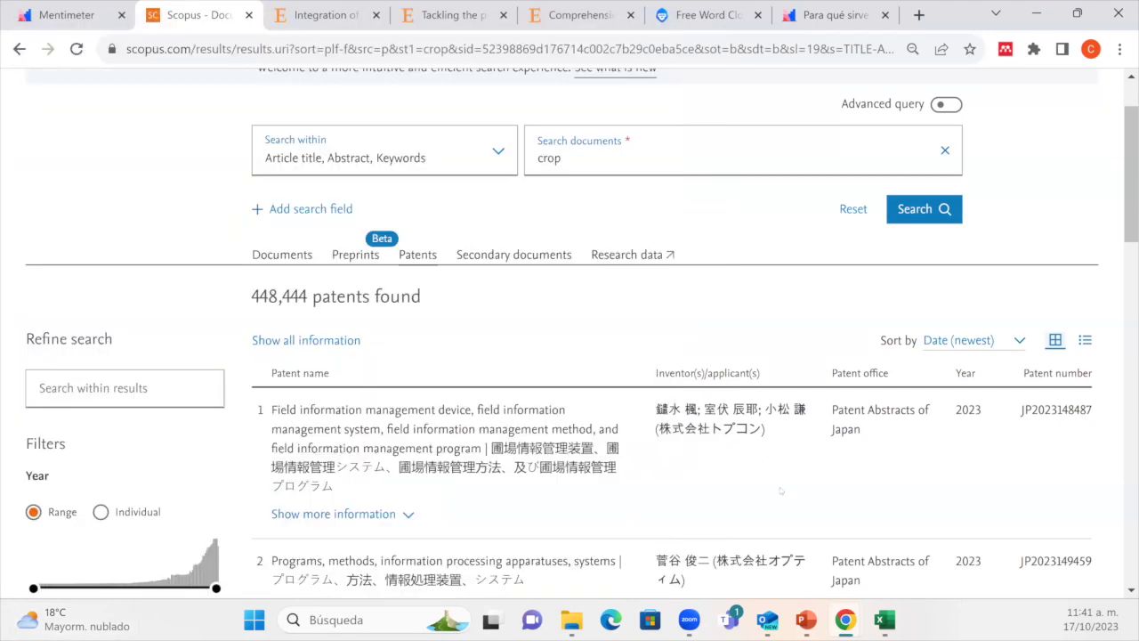
click(561, 153)
drag(561, 157, 532, 162)
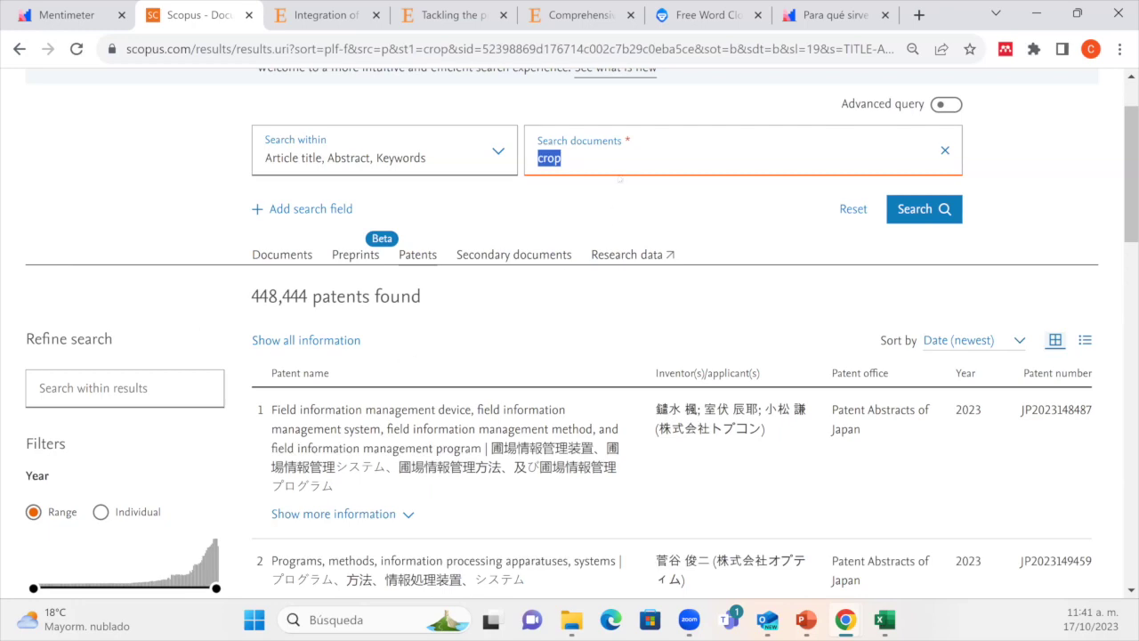
Highlight each patent office filter in turn, from the United States Patent & Trademark Office to the United Kingdom Intellectual Property Office
scroll(142, 315, down, 5)
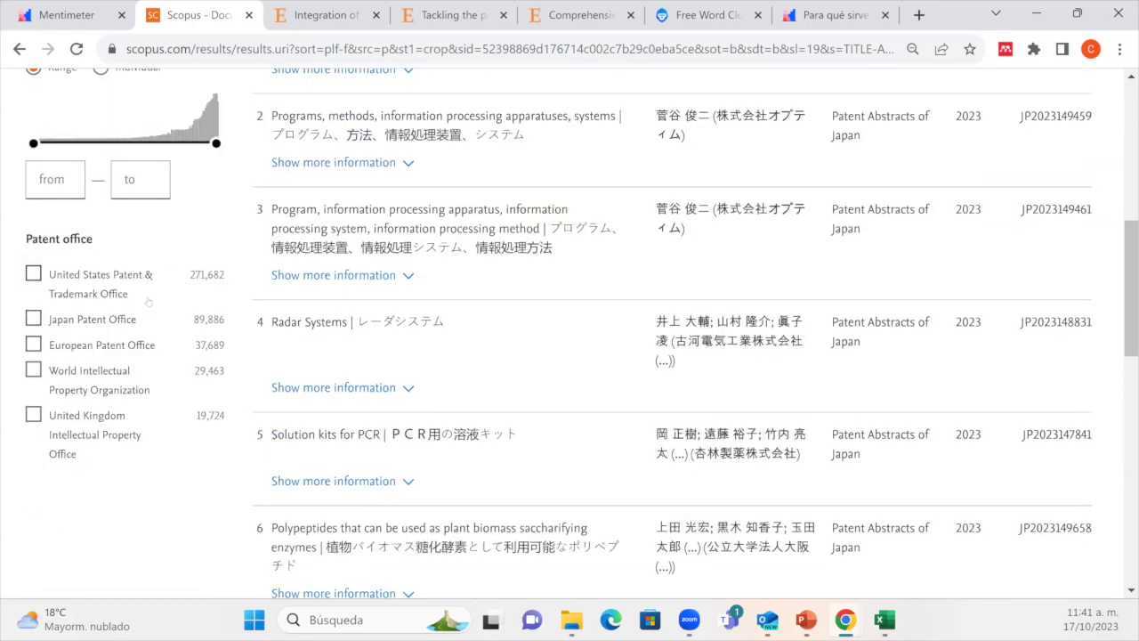
triple_click(46, 277)
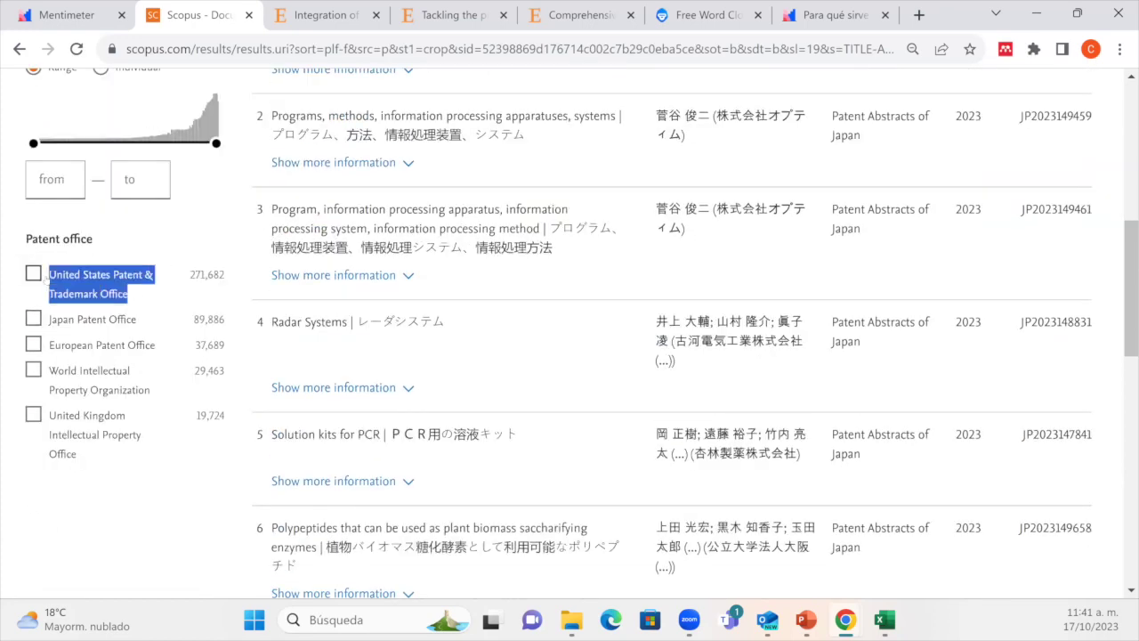
drag(137, 322, 49, 326)
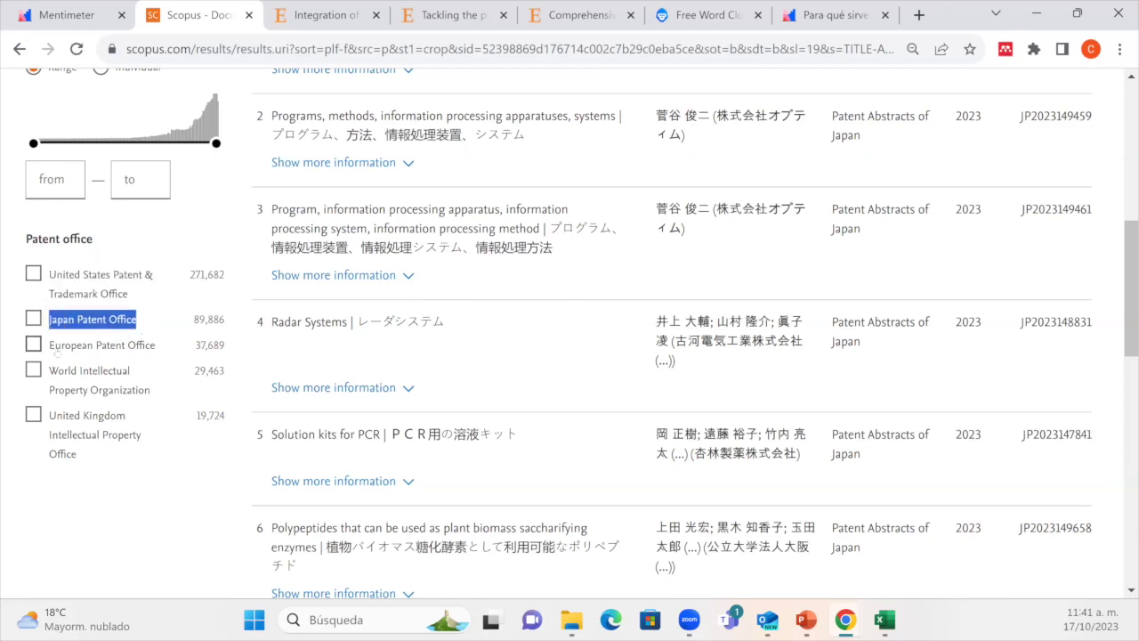
triple_click(56, 349)
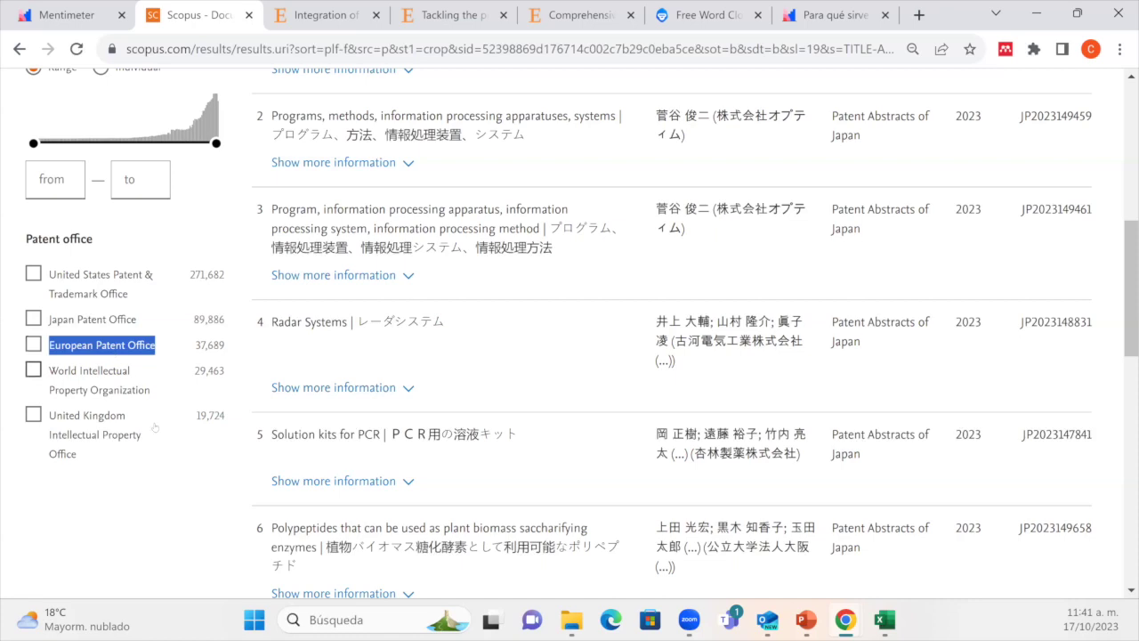
drag(152, 391, 37, 374)
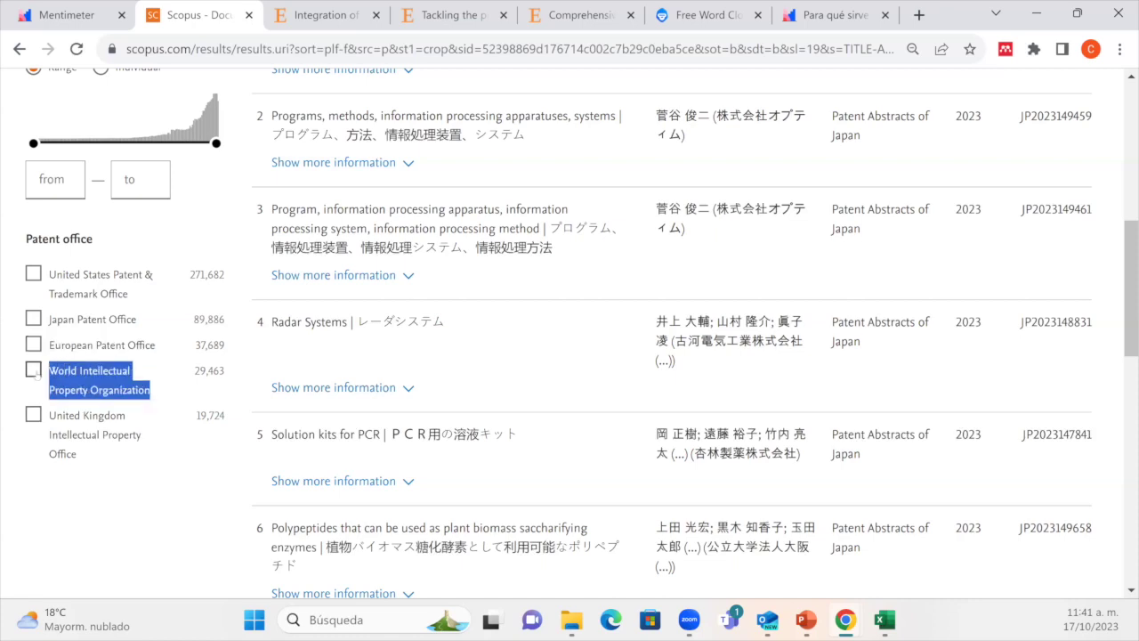
drag(82, 457, 41, 413)
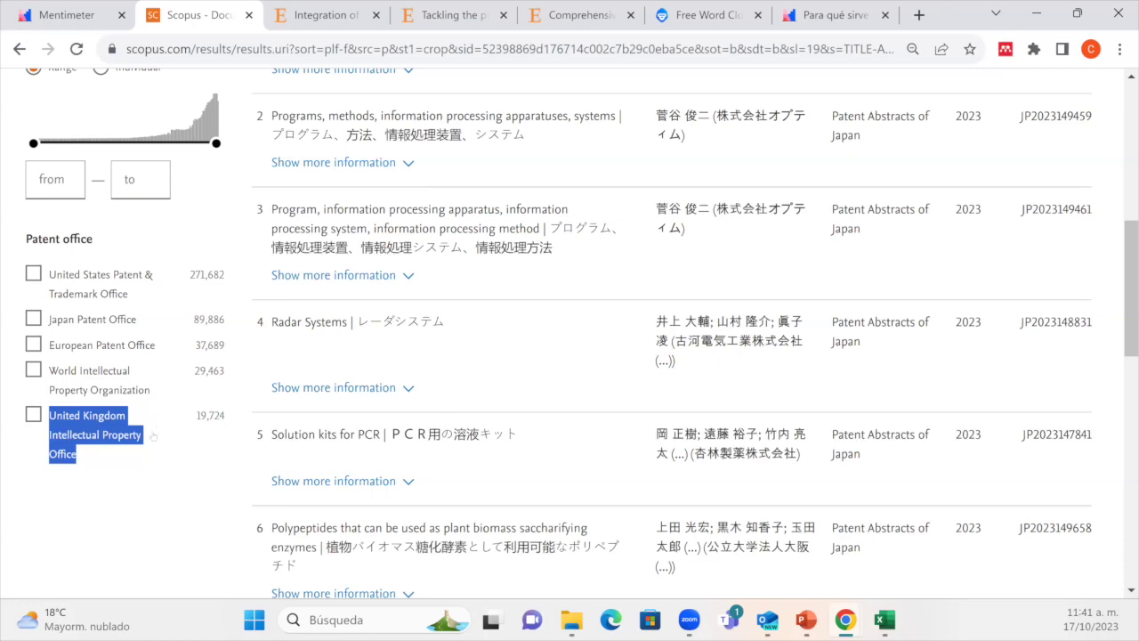
Highlight the search term "crop" above the patent results again and revisit the patent office filter
scroll(242, 428, up, 1)
scroll(243, 428, up, 5)
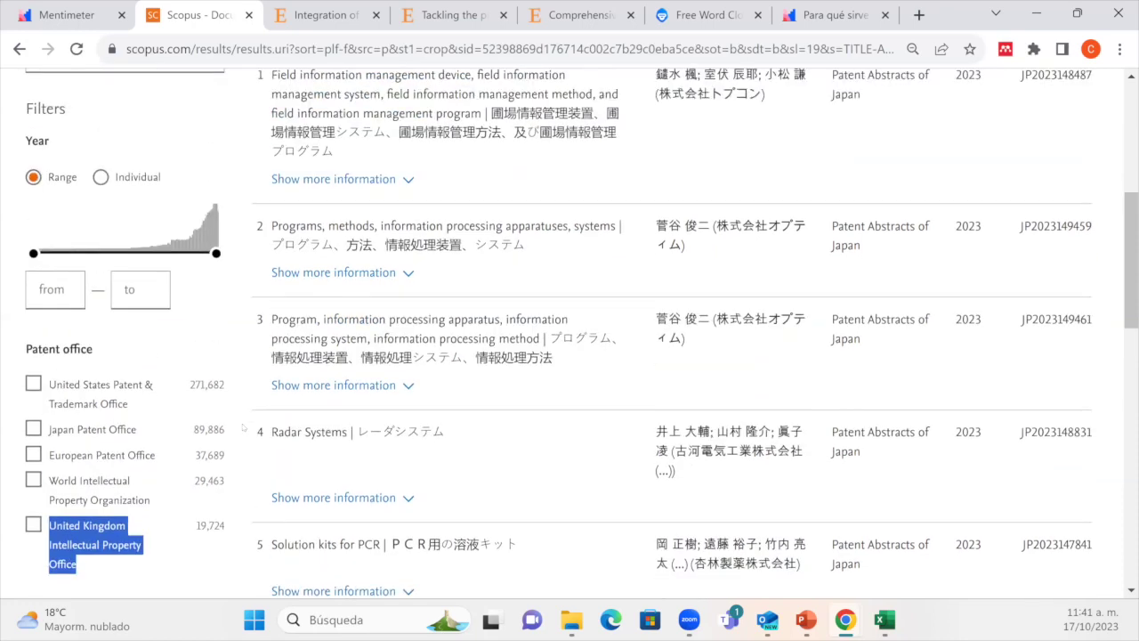
drag(572, 255, 525, 253)
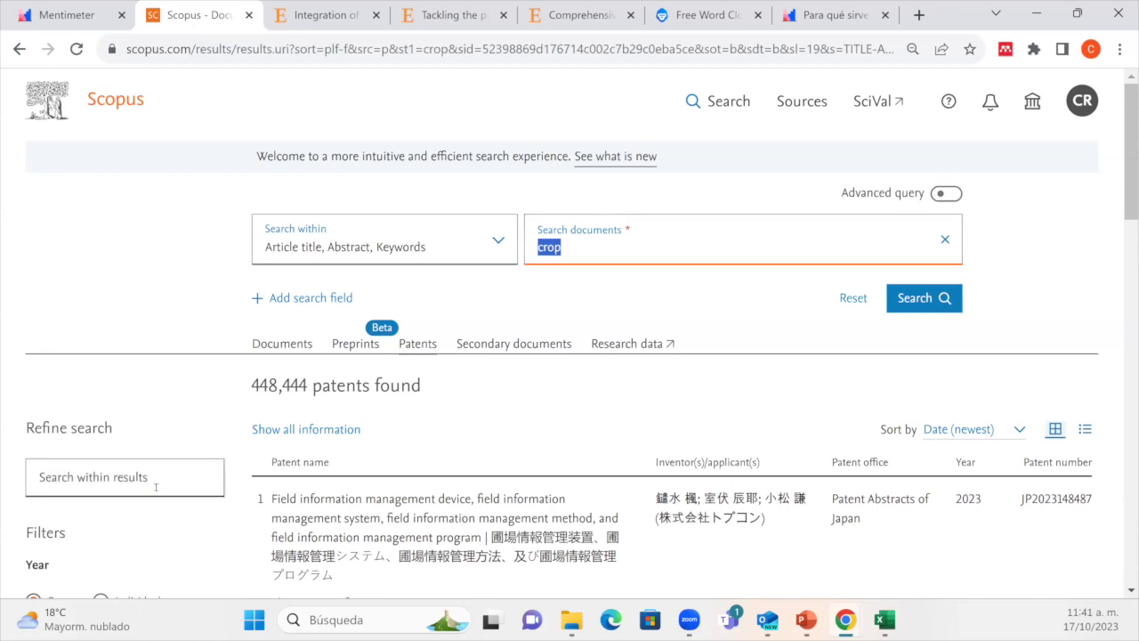
scroll(111, 300, down, 5)
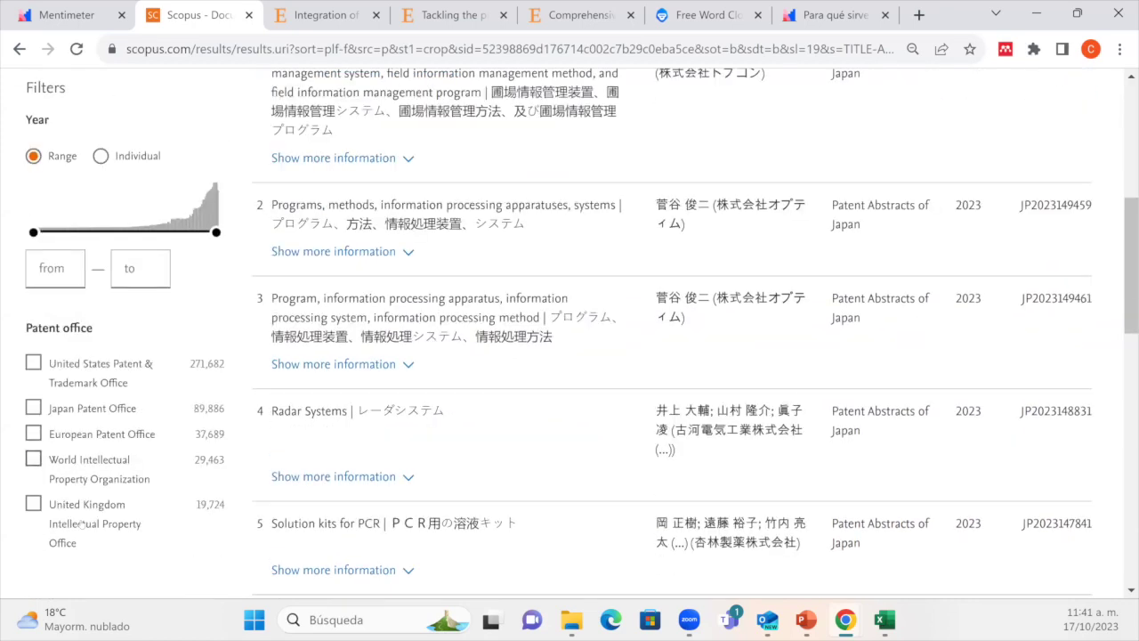
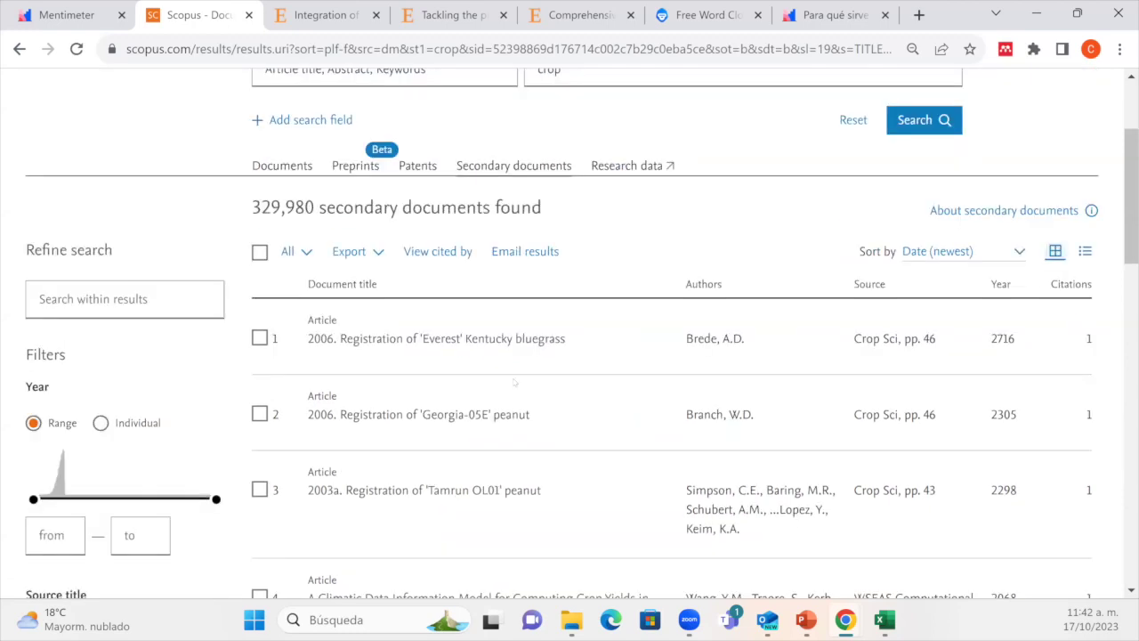
Look over the secondary documents for "crop" together with their year and source title filters
scroll(456, 440, up, 3)
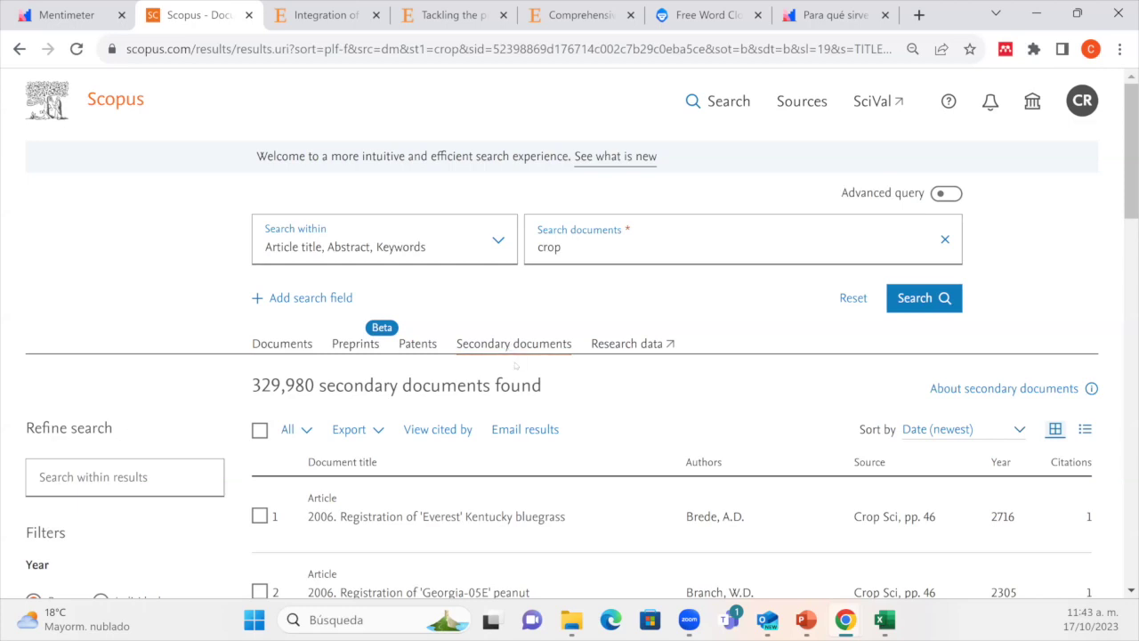
scroll(515, 365, down, 5)
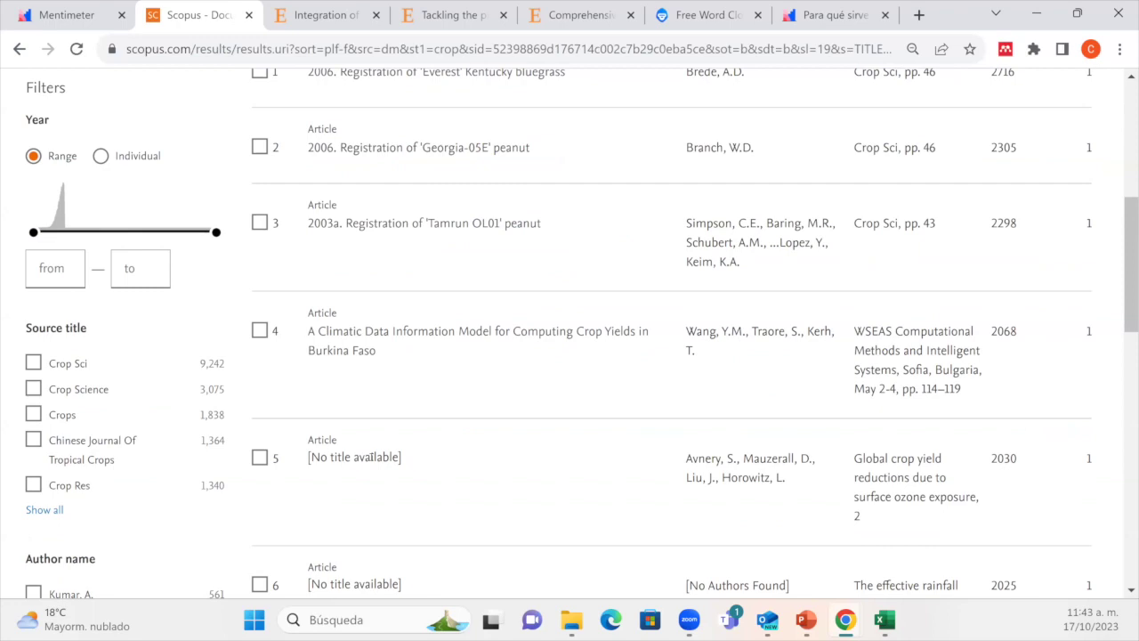
scroll(372, 457, up, 5)
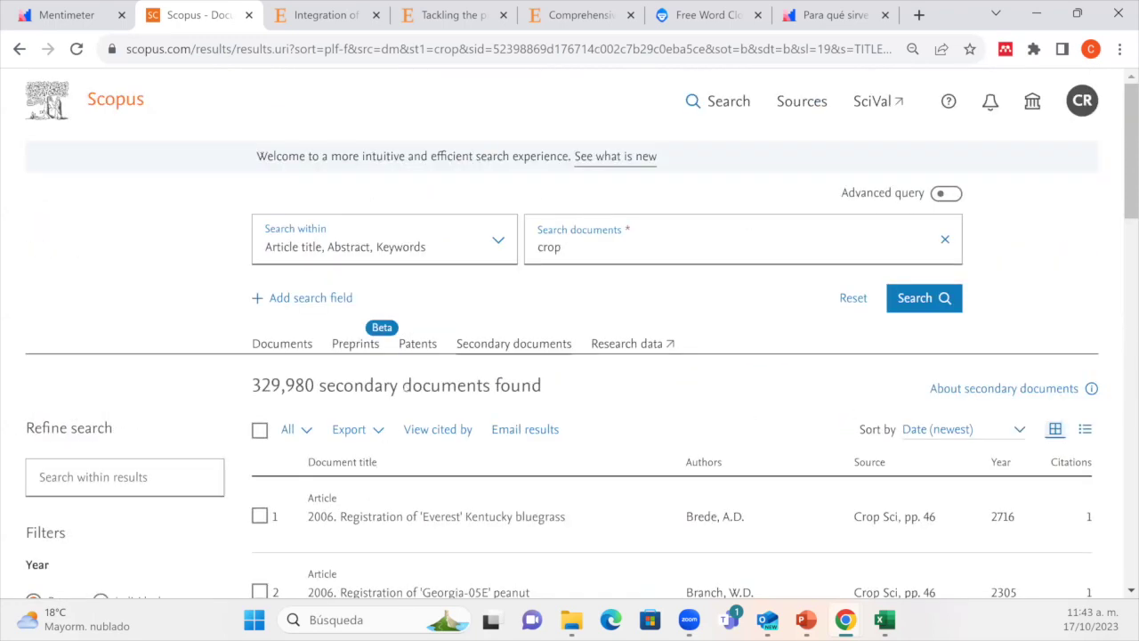
click(283, 345)
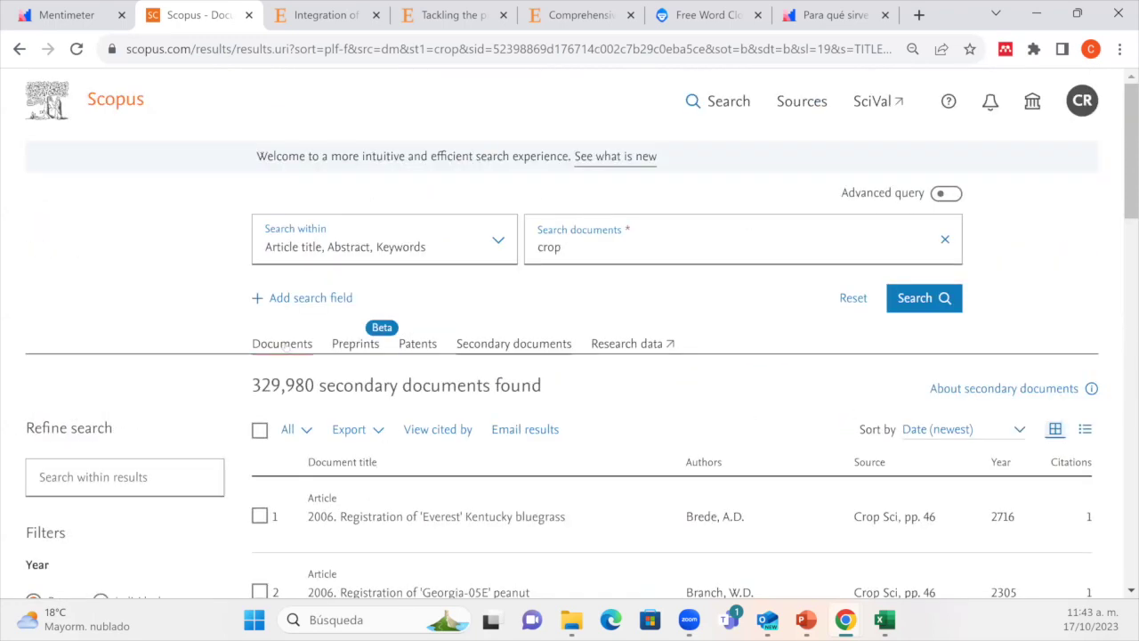
Open the research data for "crop" in Mendeley Data and look over the first datasets and data type filters
click(624, 345)
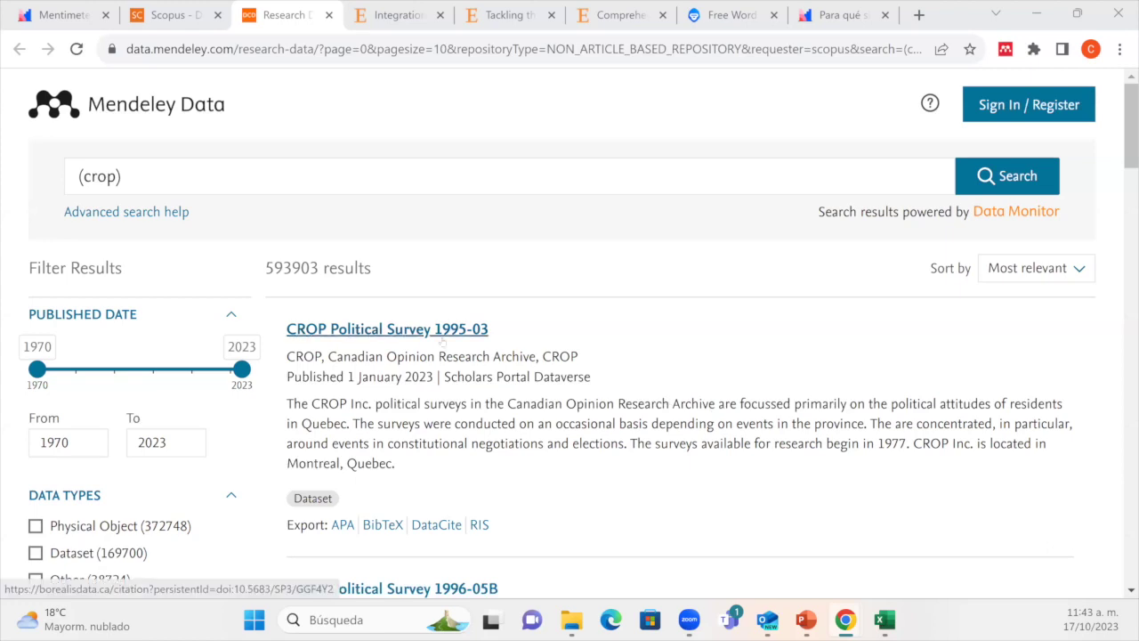
scroll(443, 343, down, 5)
scroll(428, 424, up, 1)
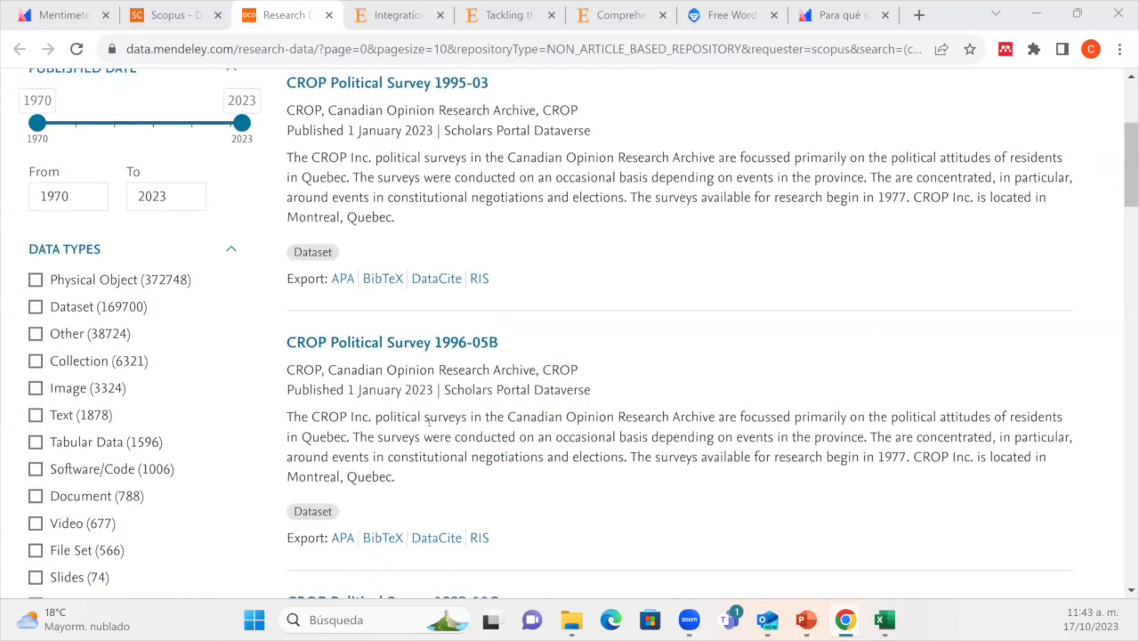
scroll(436, 409, up, 3)
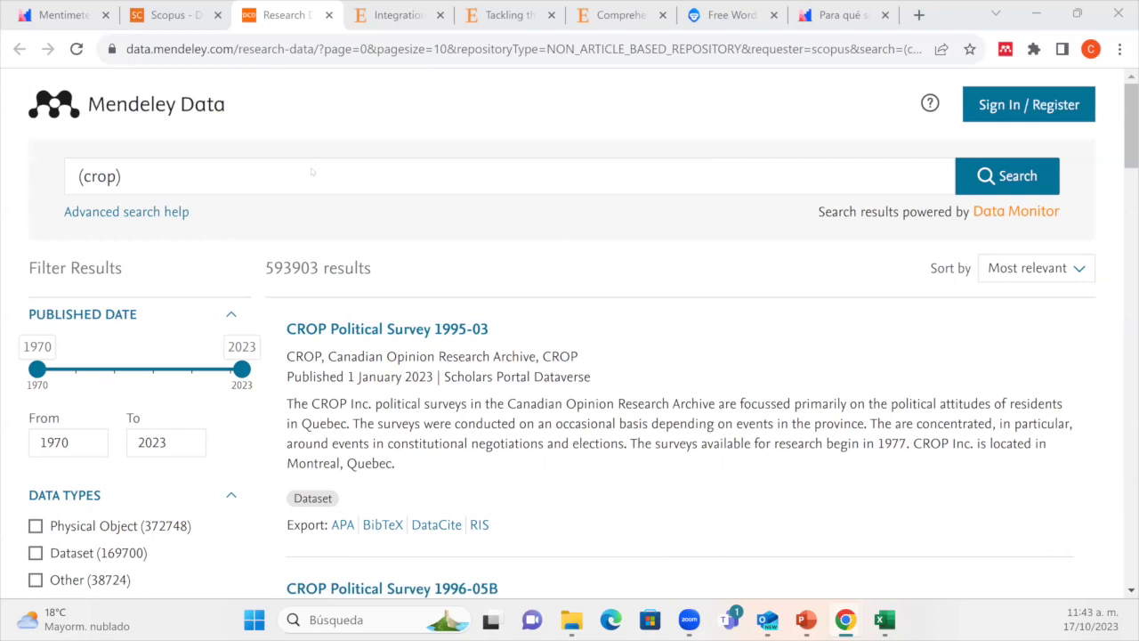
Highlight the search term on the Scopus page, and look through the matching Mendeley Data results again
click(171, 14)
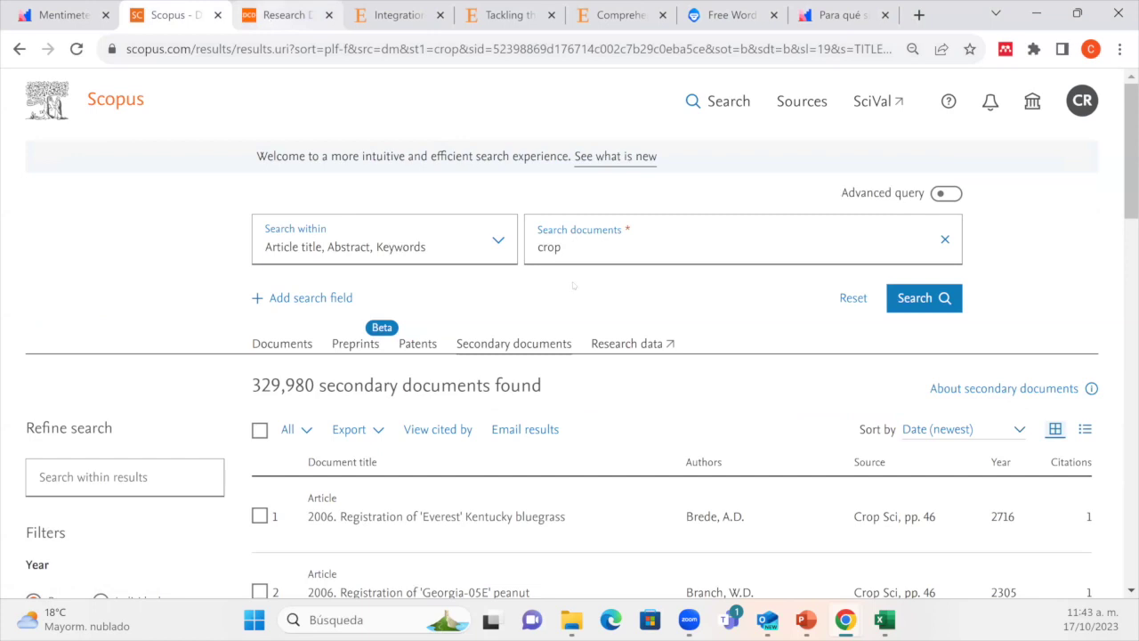
drag(564, 248, 570, 225)
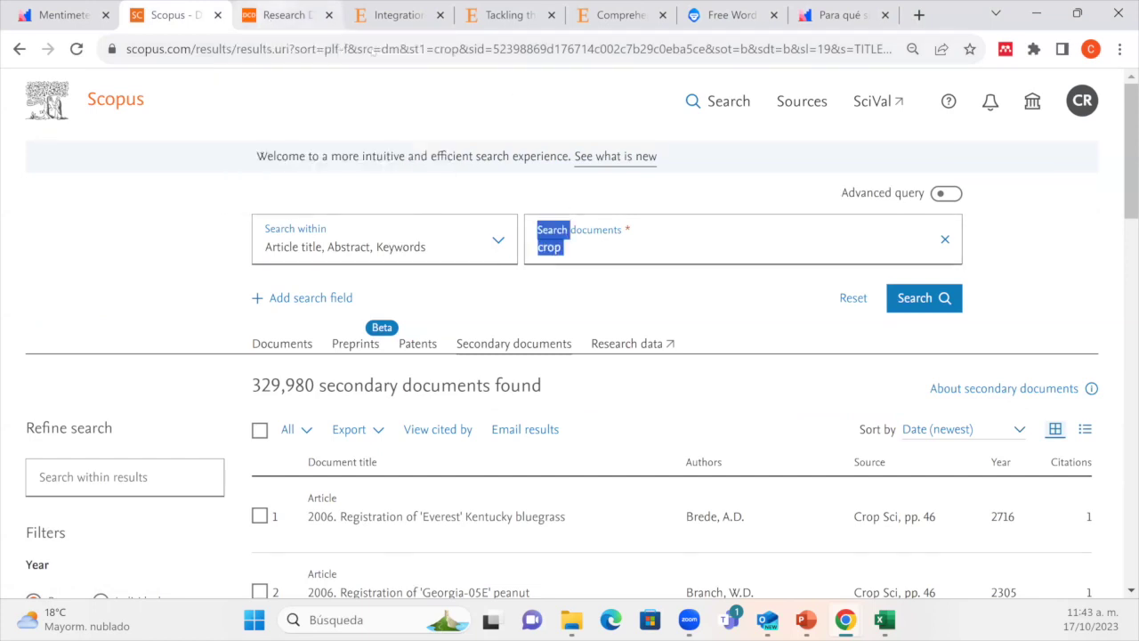
key(ctrl+Tab)
scroll(526, 415, down, 5)
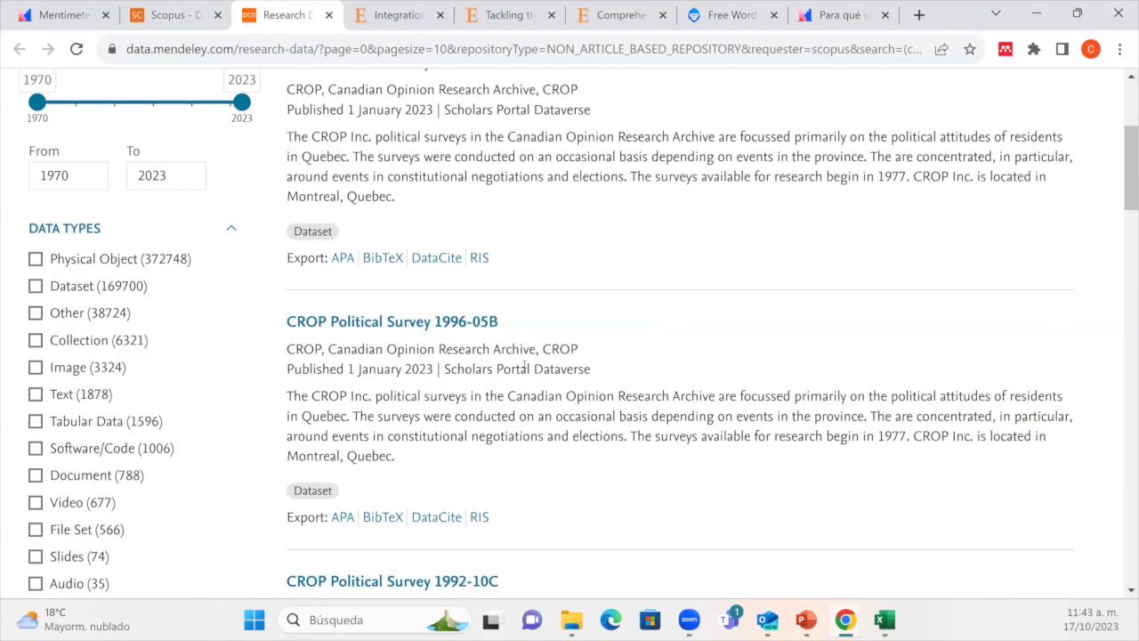
scroll(530, 451, up, 5)
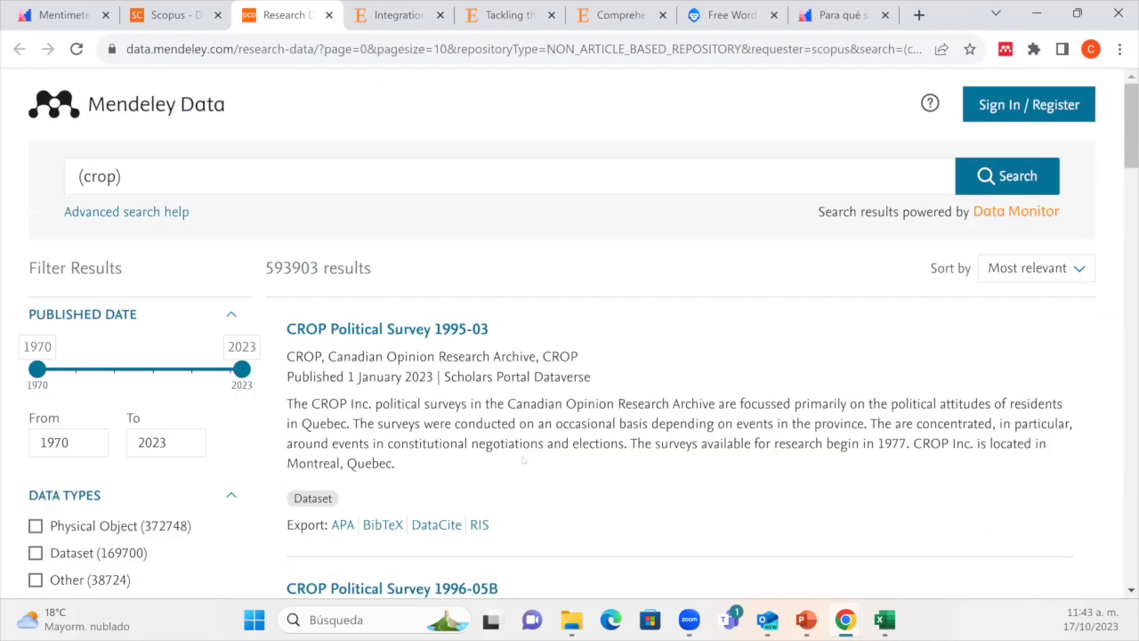
Go back to Scopus, show the "Qué es Scopus" slide, and return to the documents list of the "crop" search
click(153, 12)
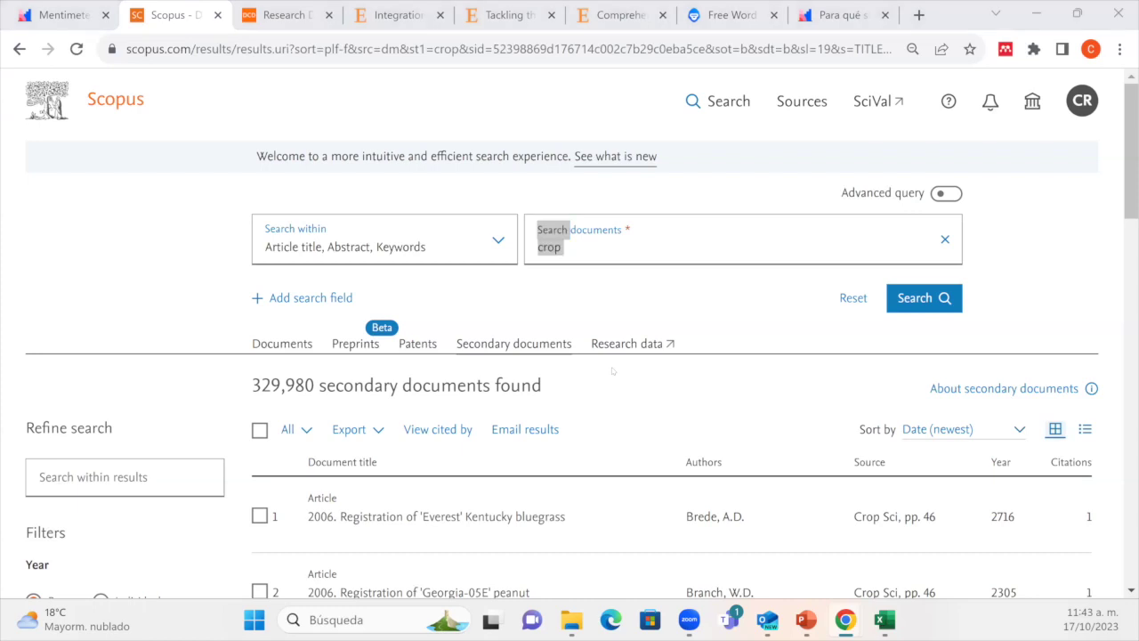
key(alt+Tab)
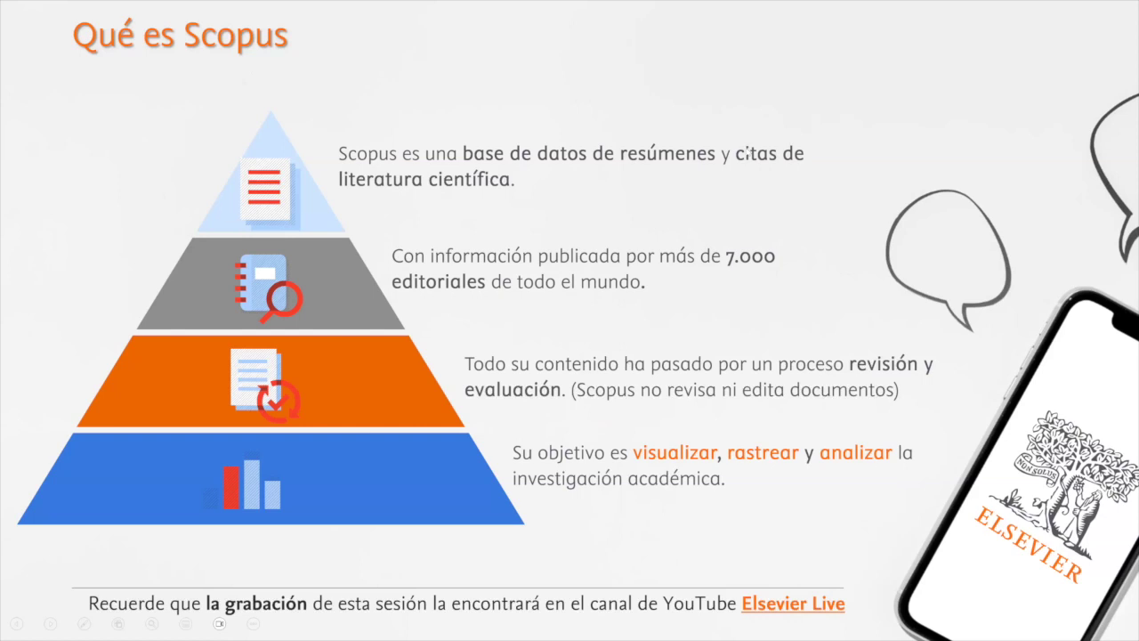
key(alt+Tab)
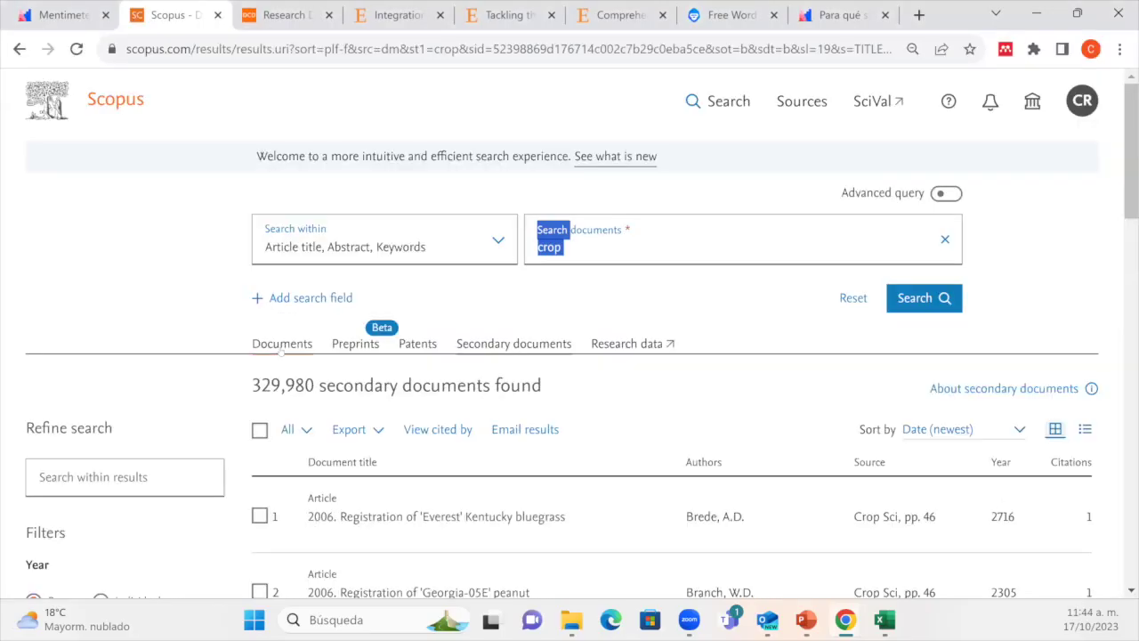
scroll(1080, 476, down, 1)
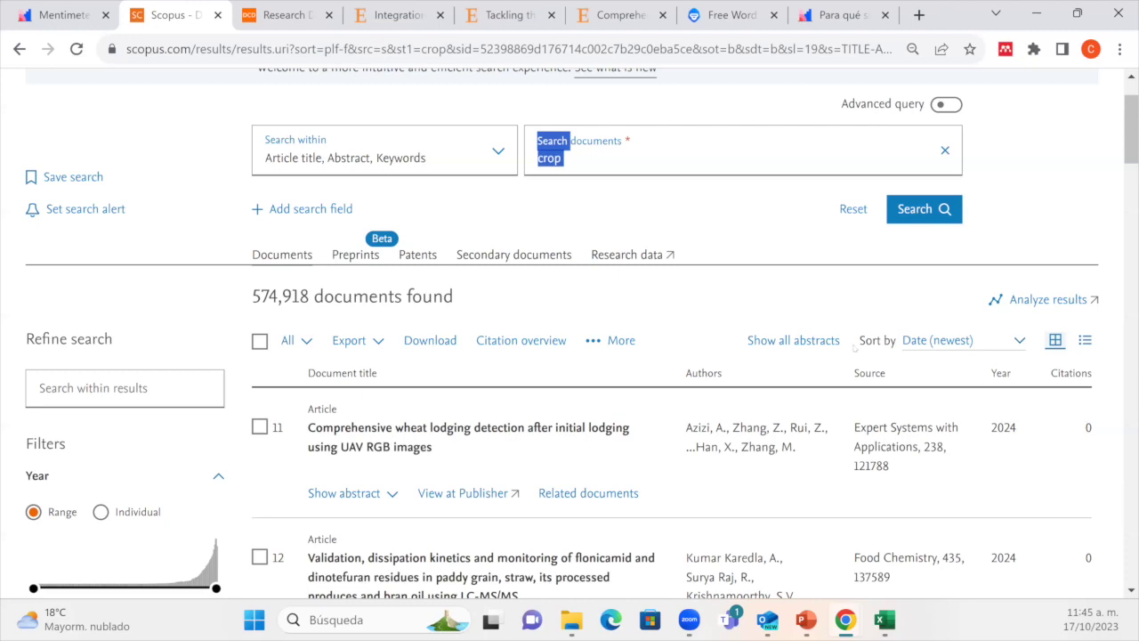
Point out the sort order of the "crop" documents and sort them by Cited by (highest)
drag(860, 343, 899, 342)
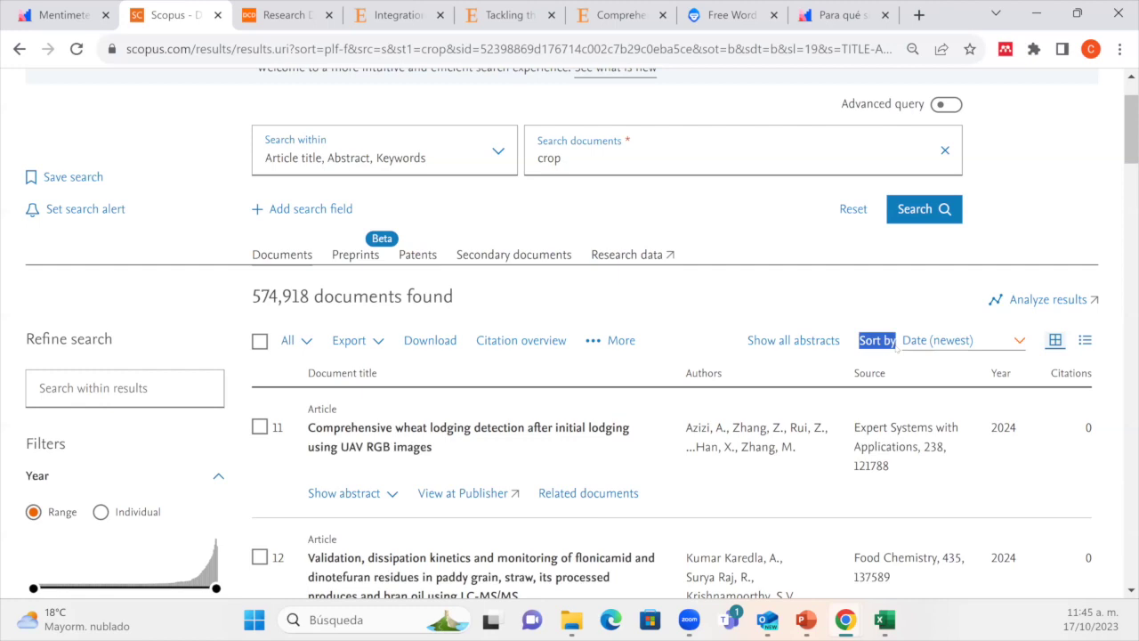
click(941, 337)
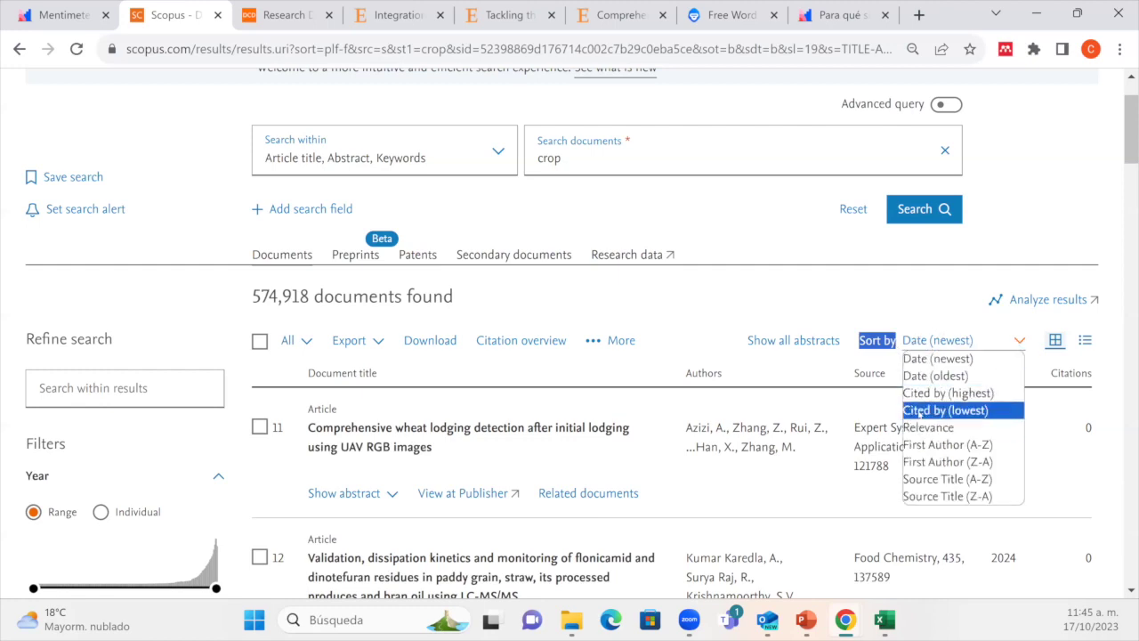
click(944, 392)
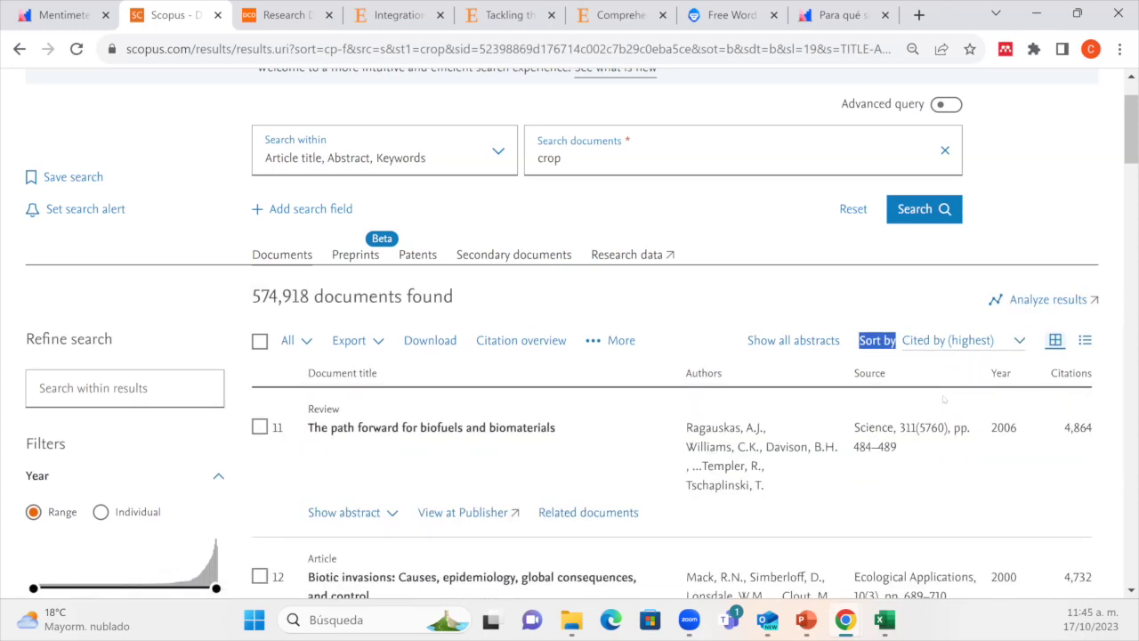
Highlight the year and the citation count of the document "The path forward for biofuels and biomaterials"
scroll(943, 400, down, 1)
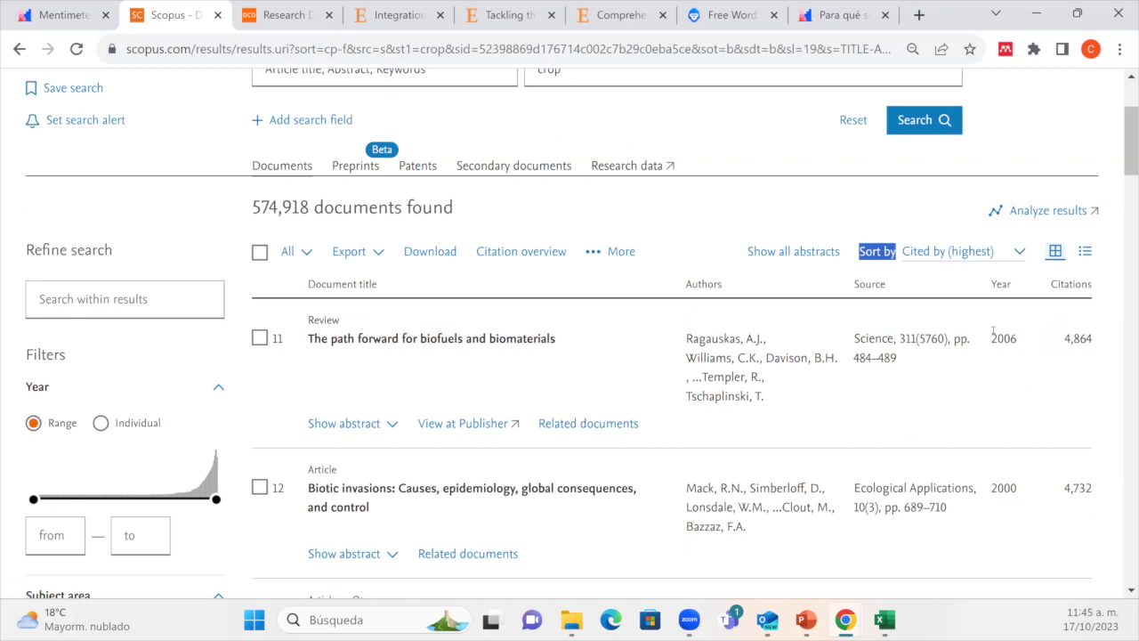
drag(992, 346, 853, 357)
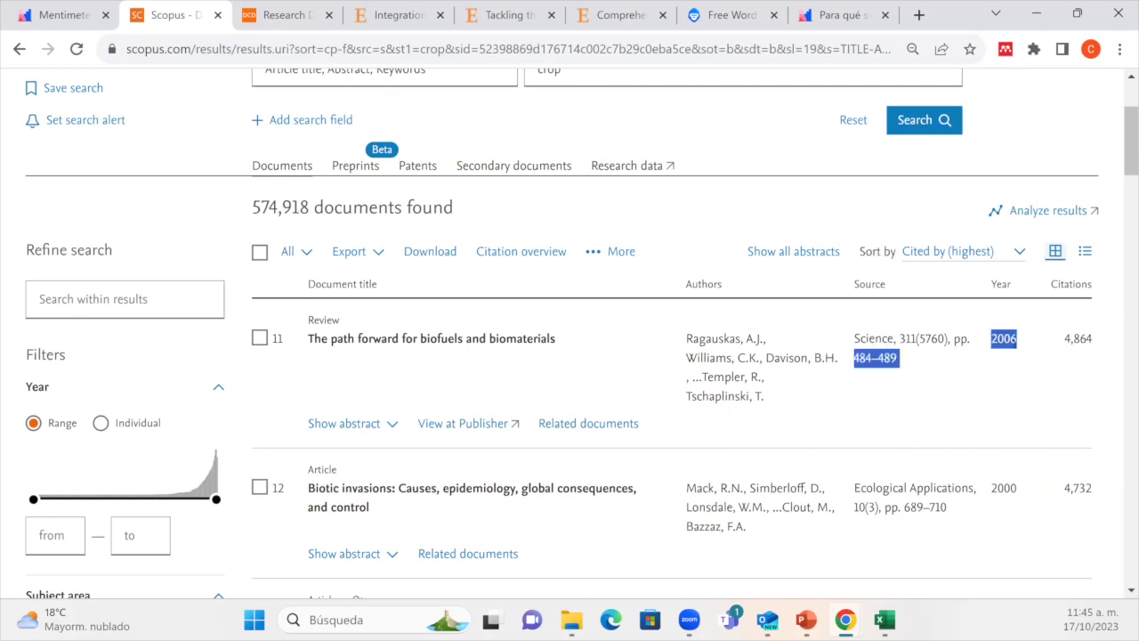
click(1043, 385)
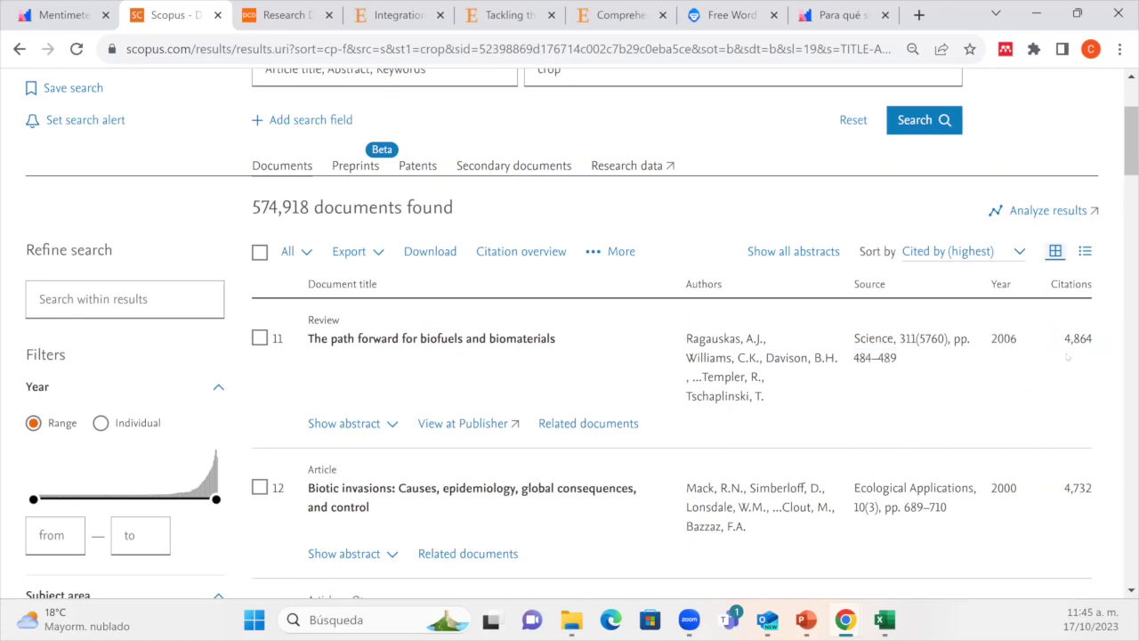
drag(1066, 343, 1103, 343)
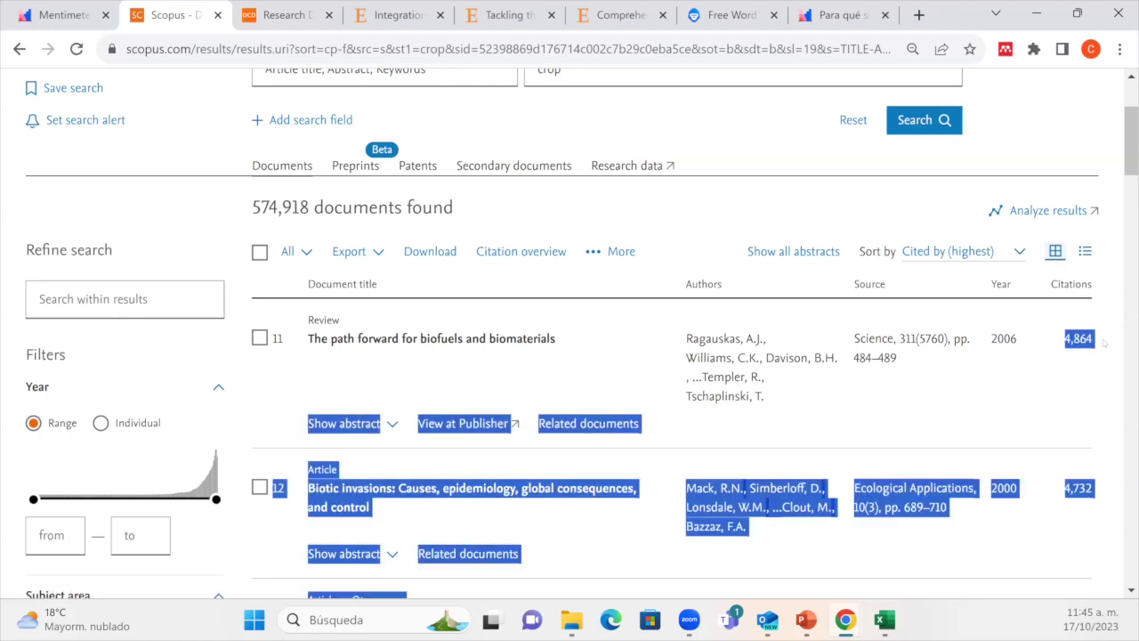
click(1053, 433)
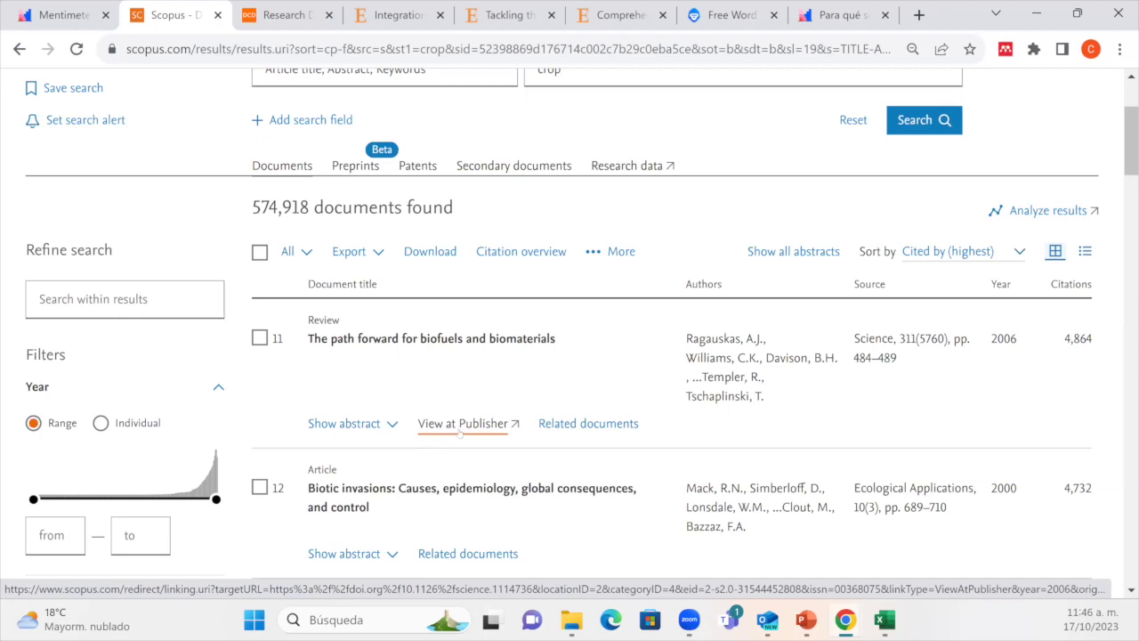
Highlight the total of documents found for "crop" and open the analysis of these search results
scroll(407, 330, up, 2)
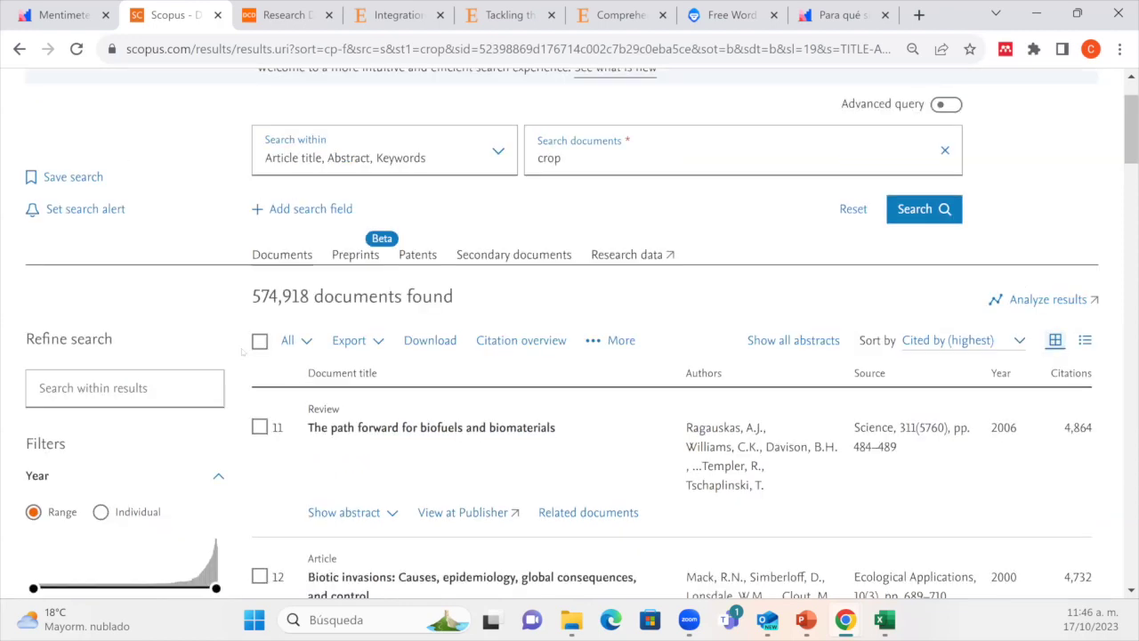
drag(250, 385, 484, 384)
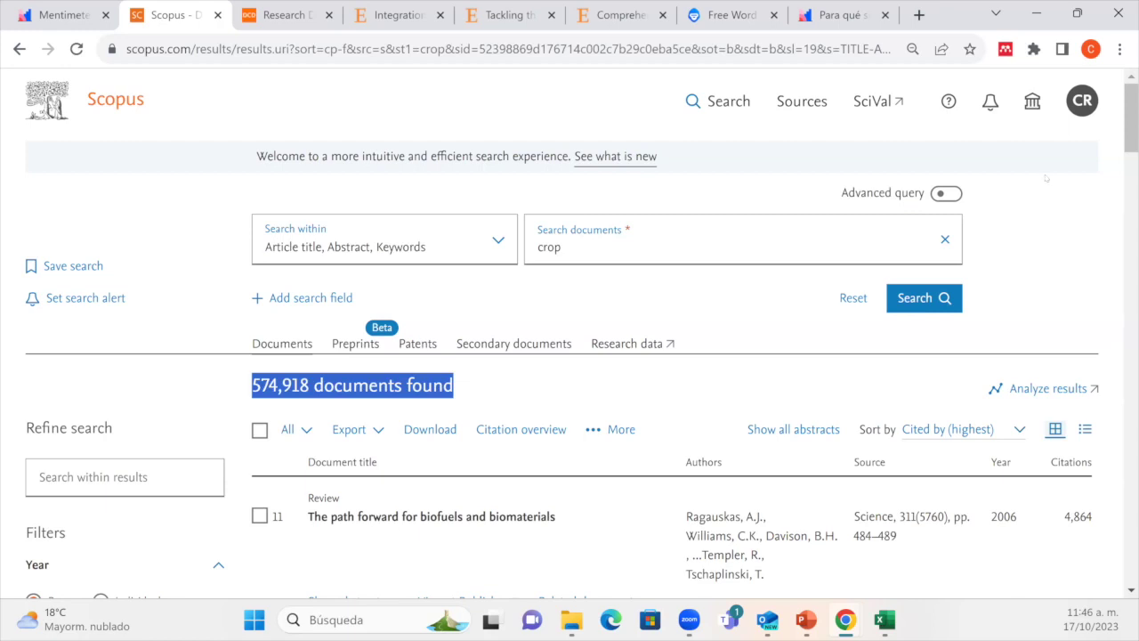
click(1041, 390)
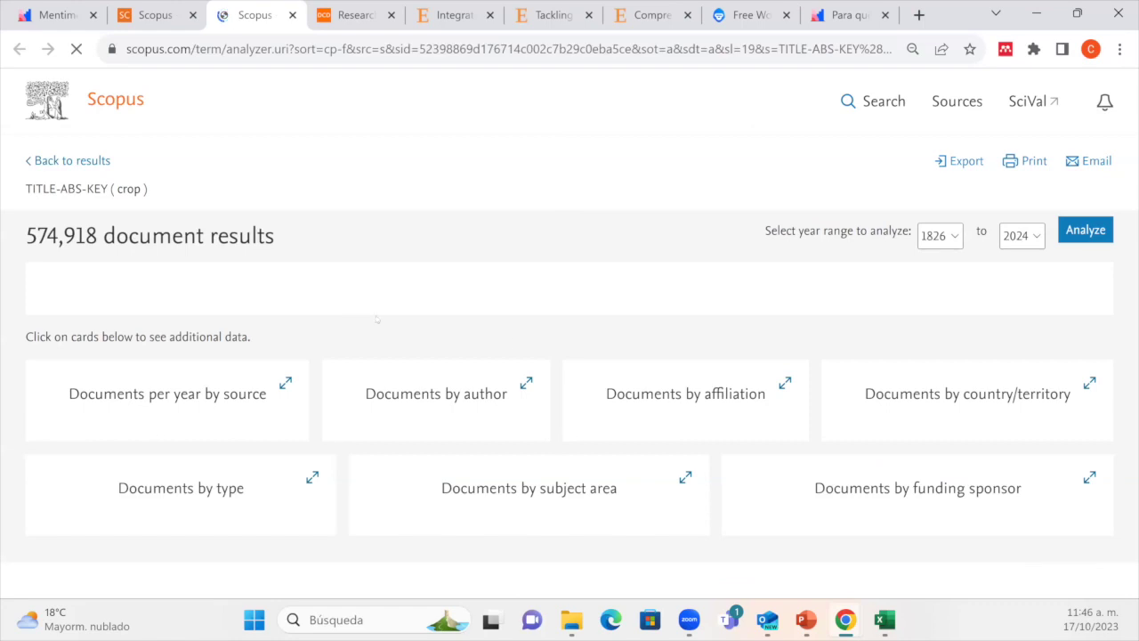
Look over the "crop" analysis charts by year, source, author, affiliation, country, document type, subject area and funding sponsor
scroll(698, 317, down, 1)
drag(153, 183, 112, 187)
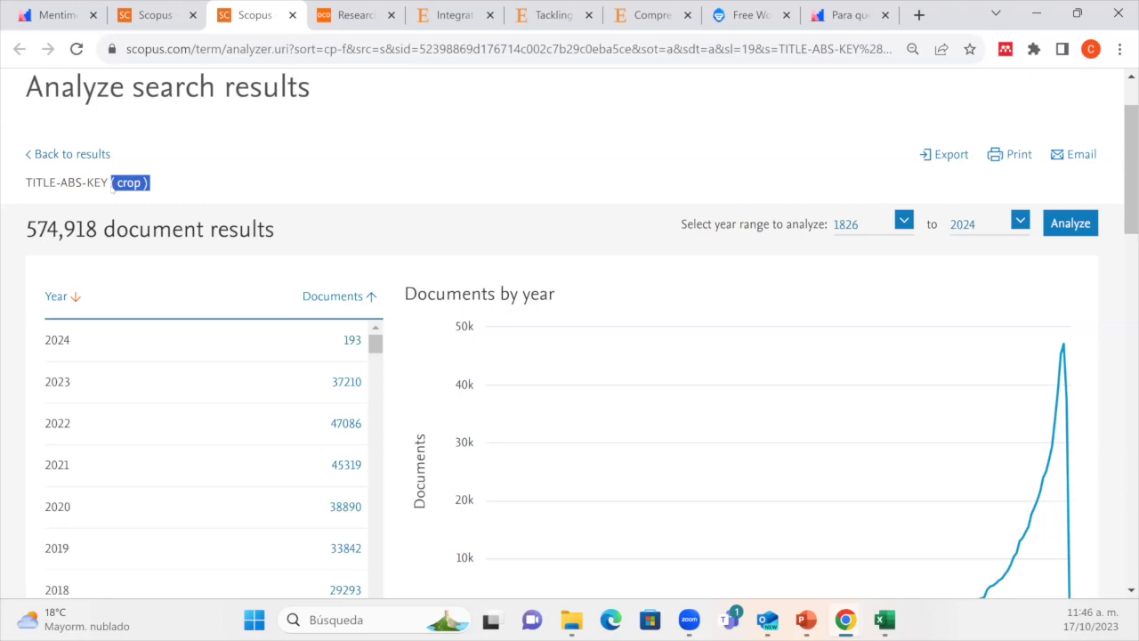
scroll(414, 176, down, 2)
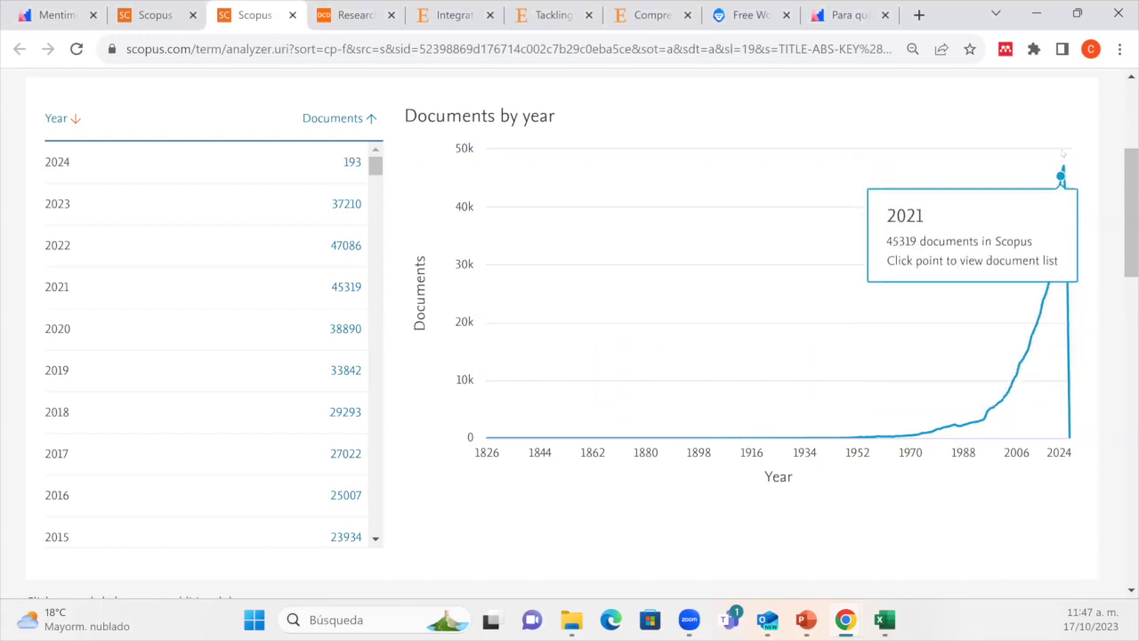
scroll(762, 434, down, 1)
scroll(762, 323, down, 3)
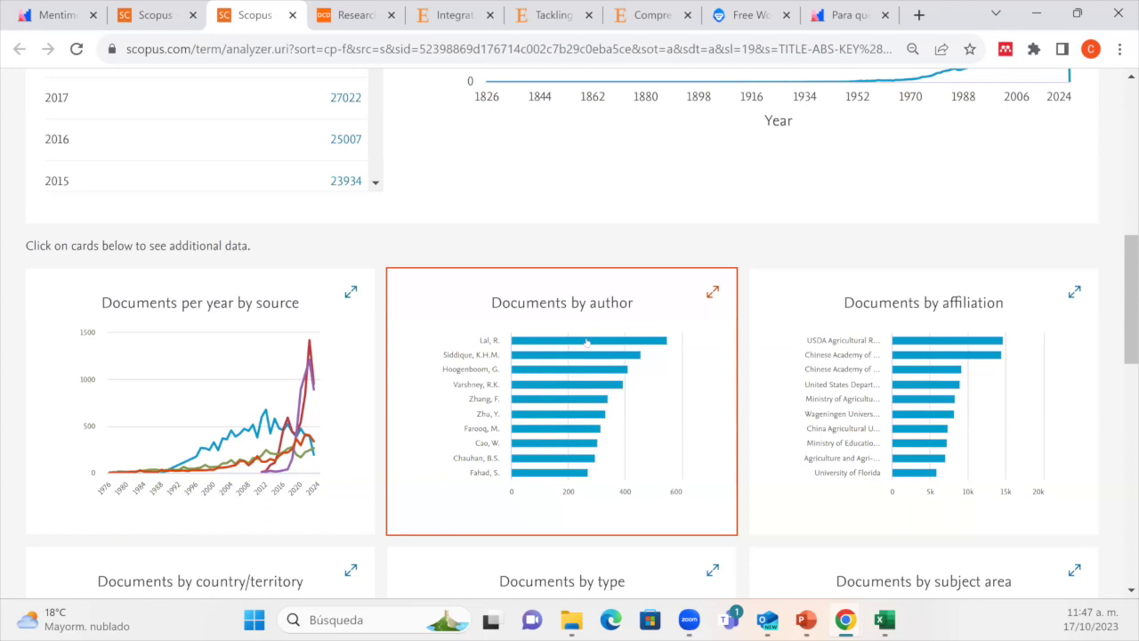
scroll(587, 341, down, 1)
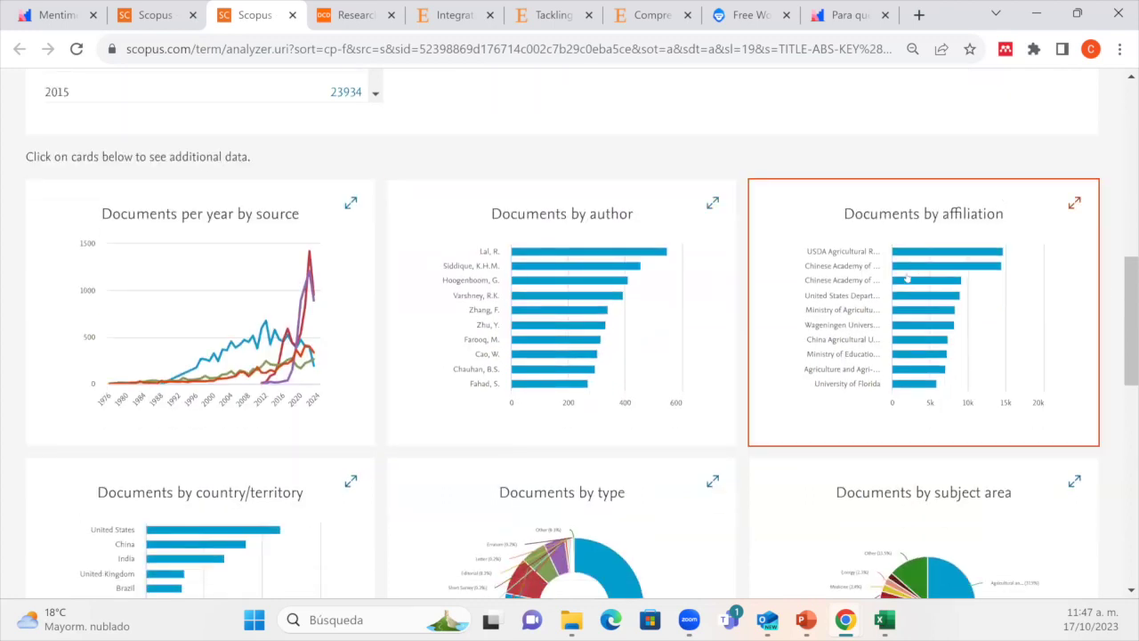
scroll(907, 278, down, 2)
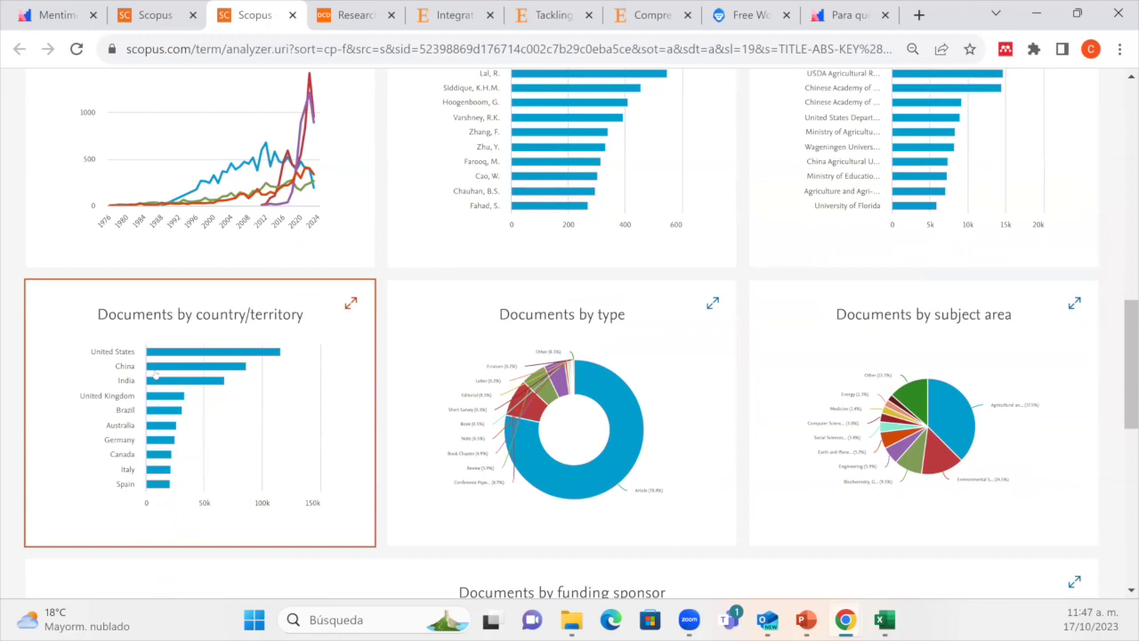
scroll(654, 370, down, 1)
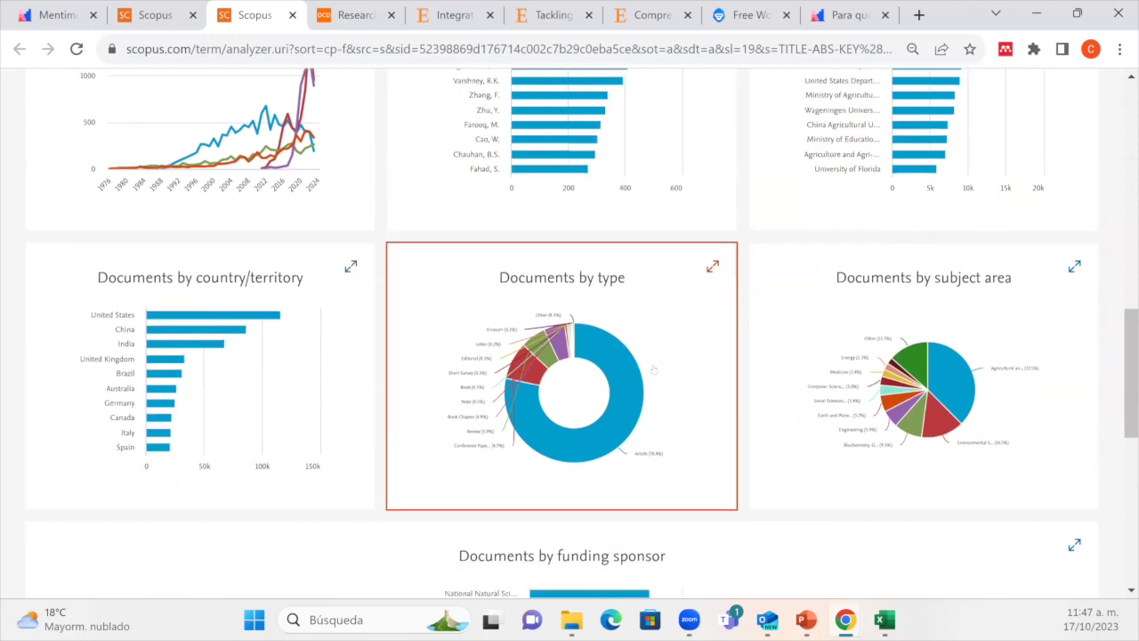
scroll(587, 295, down, 2)
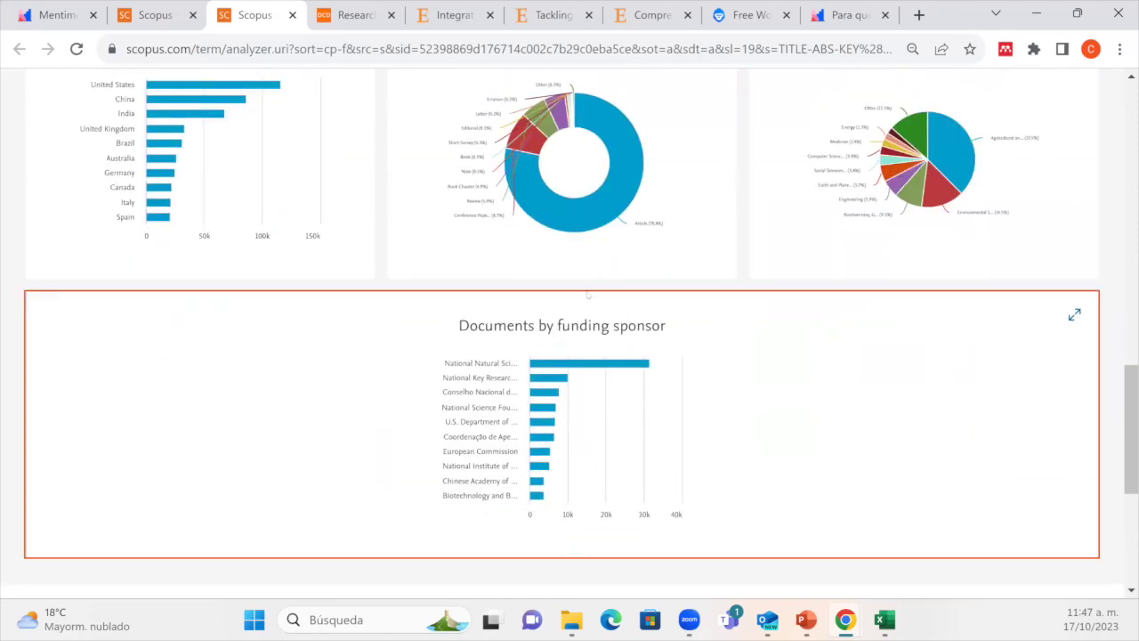
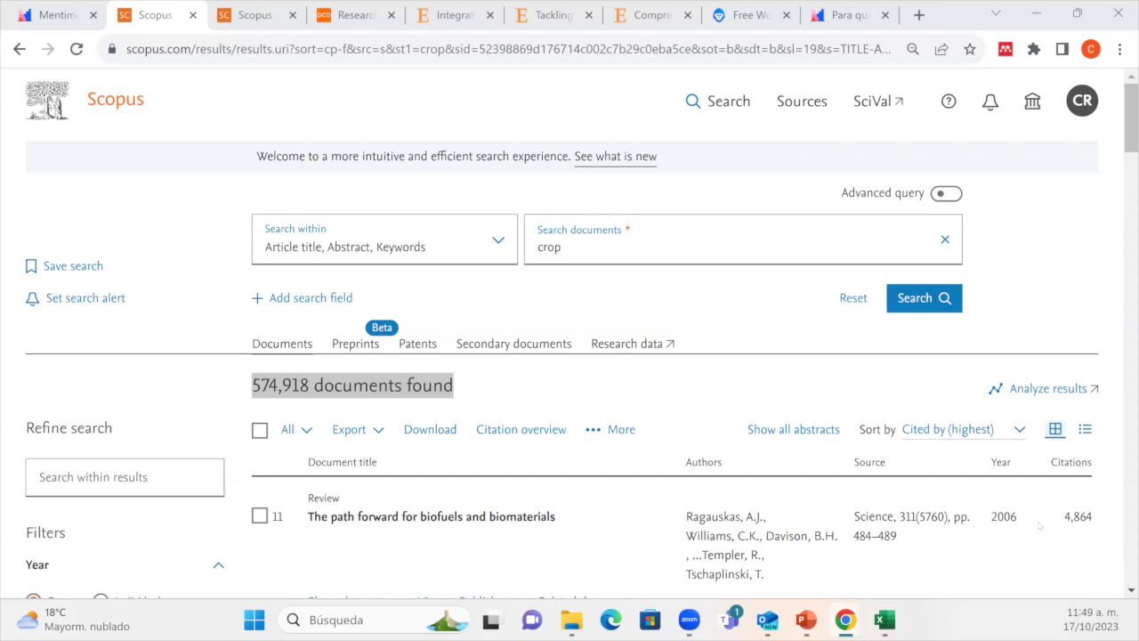
Go back to the documents list and search for "cultivo" instead of "crop"
scroll(656, 486, down, 1)
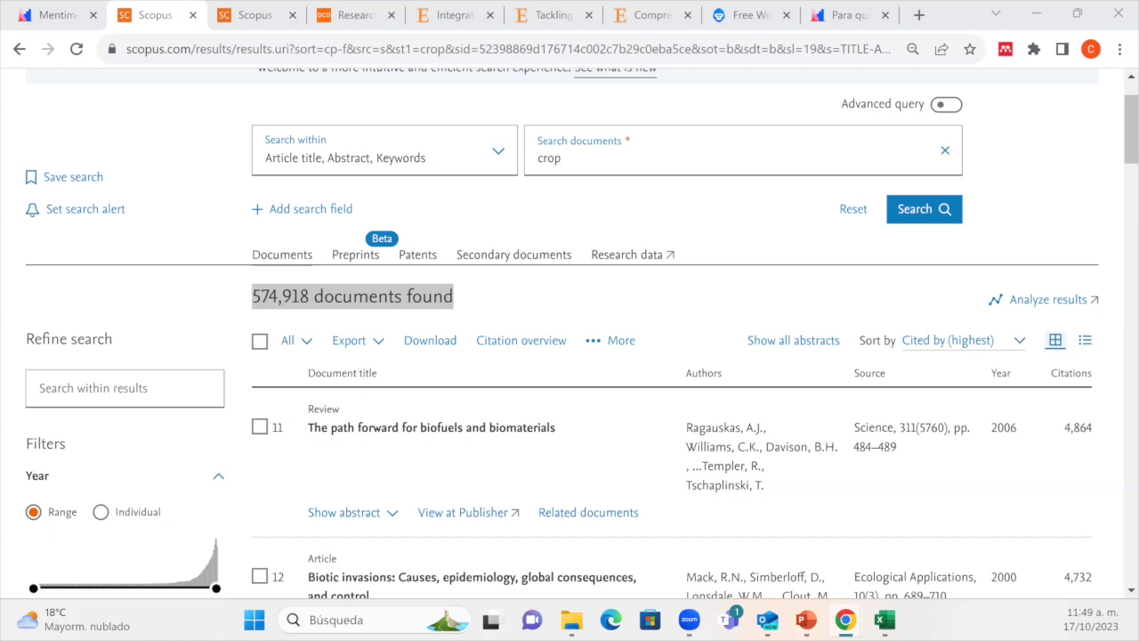
scroll(851, 448, up, 1)
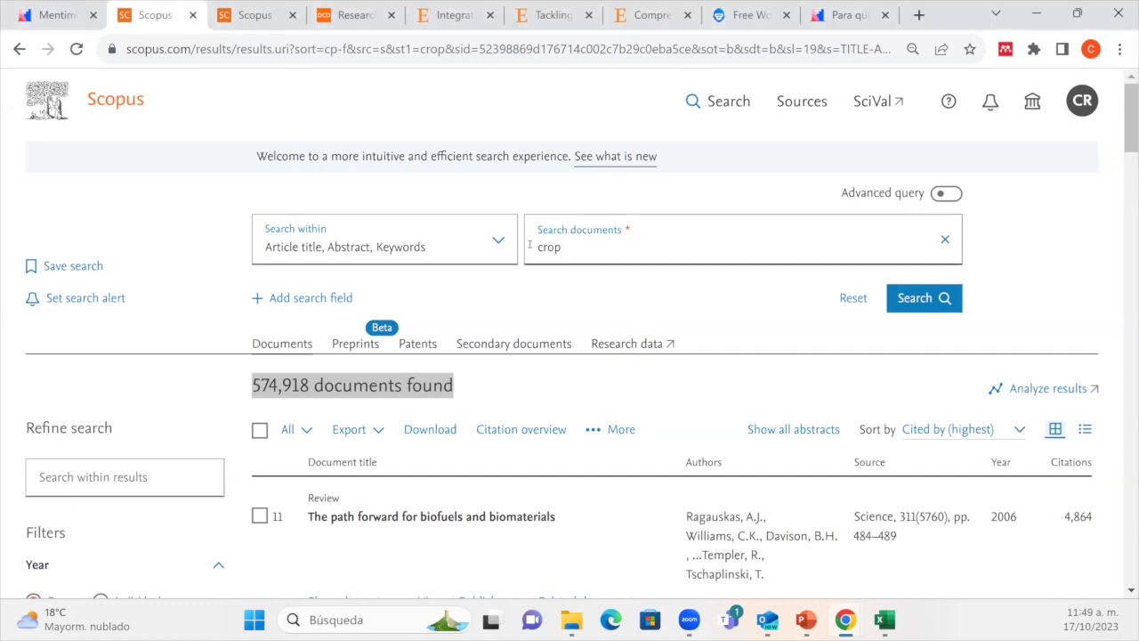
double_click(567, 249)
click(566, 250)
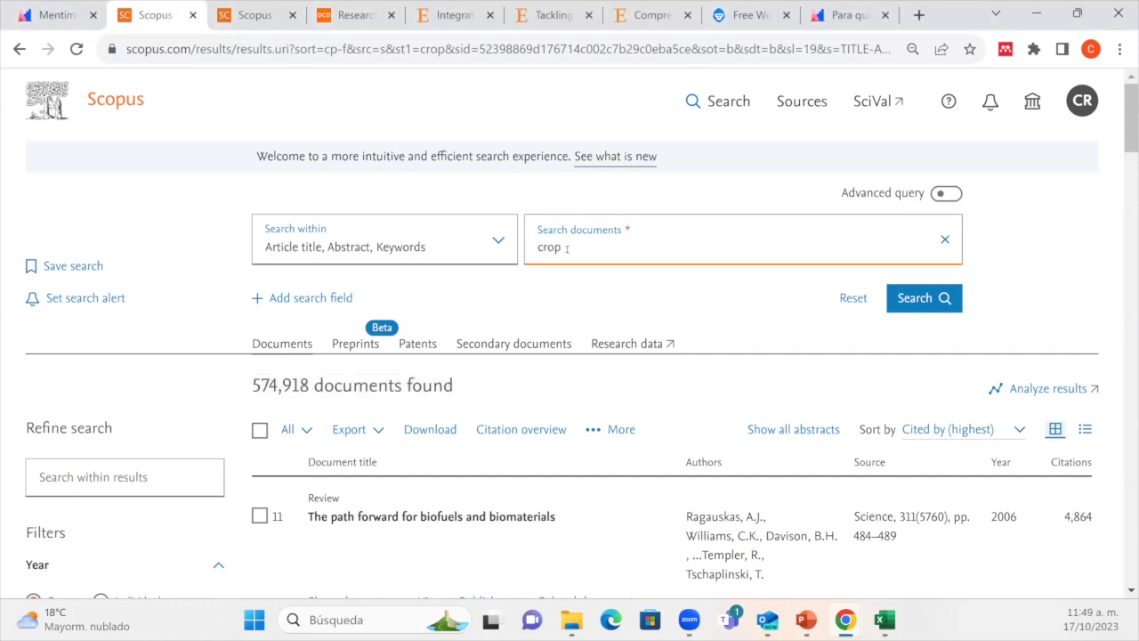
key(BackSpace)
key(BackSpace)
key(BackSpace)
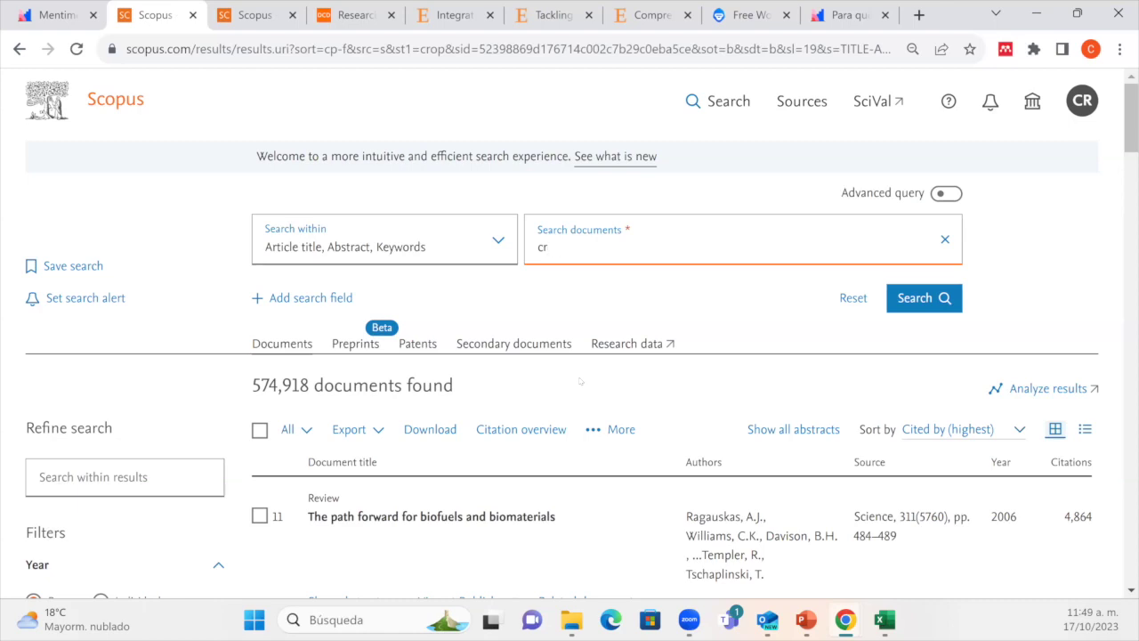
text(ultivo)
key(Return)
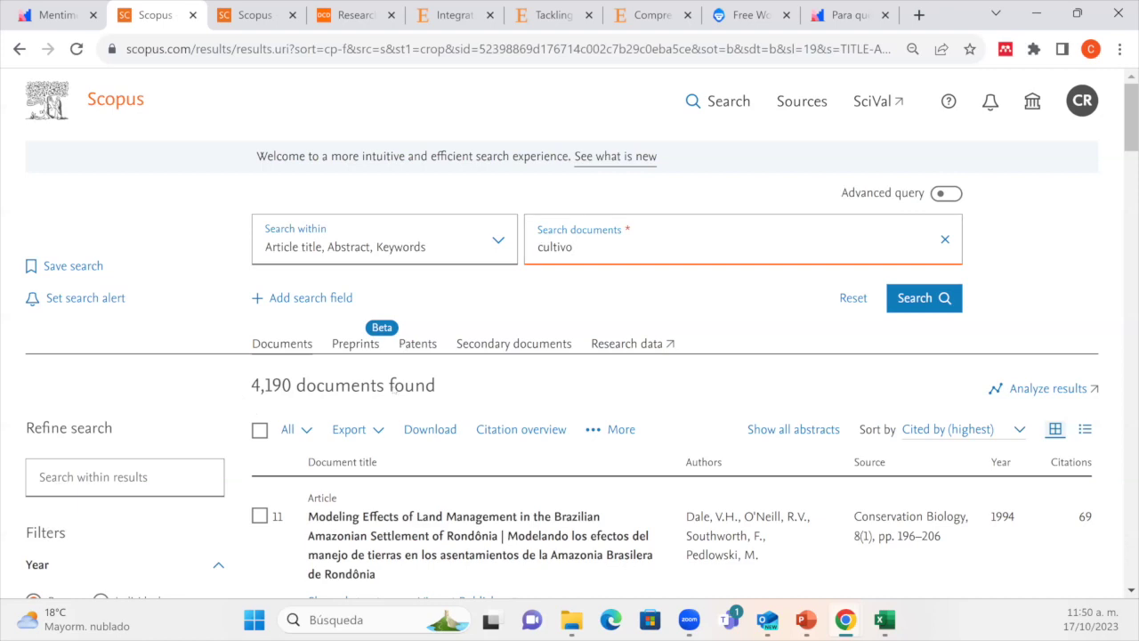
Highlight the number of "cultivo" documents found, the English title of the first article and the search term
triple_click(394, 390)
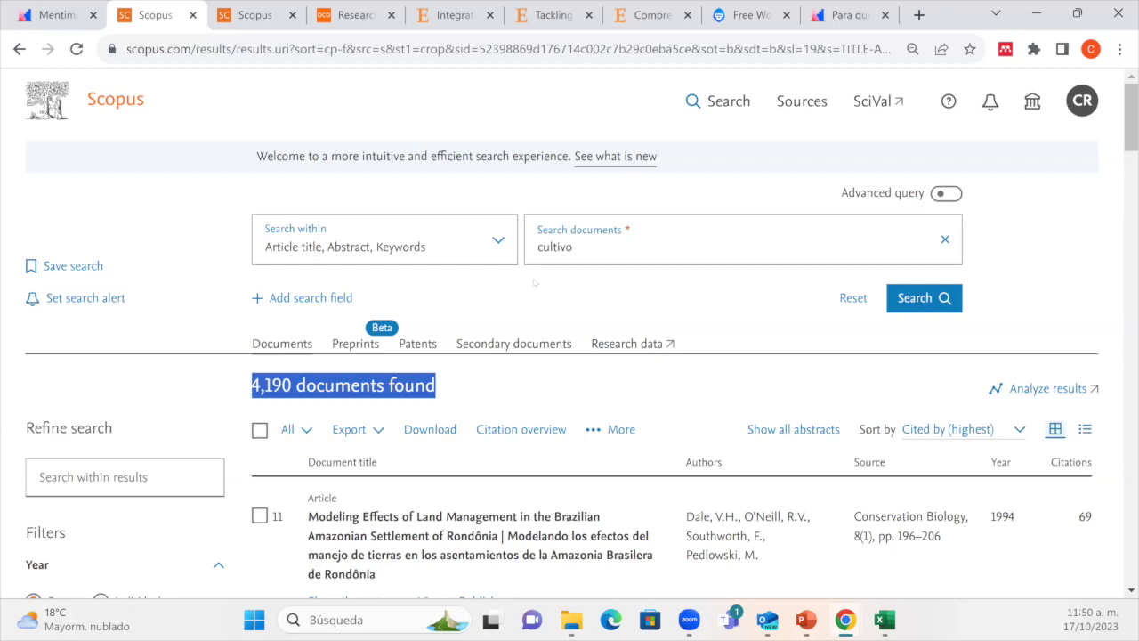
scroll(638, 456, down, 1)
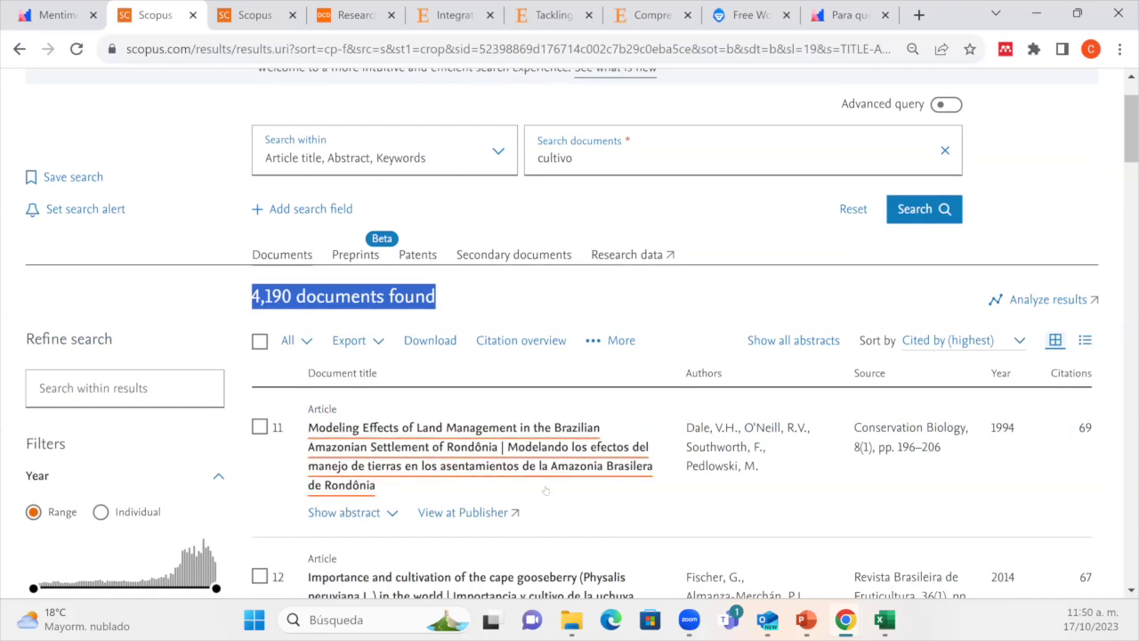
drag(308, 428, 538, 485)
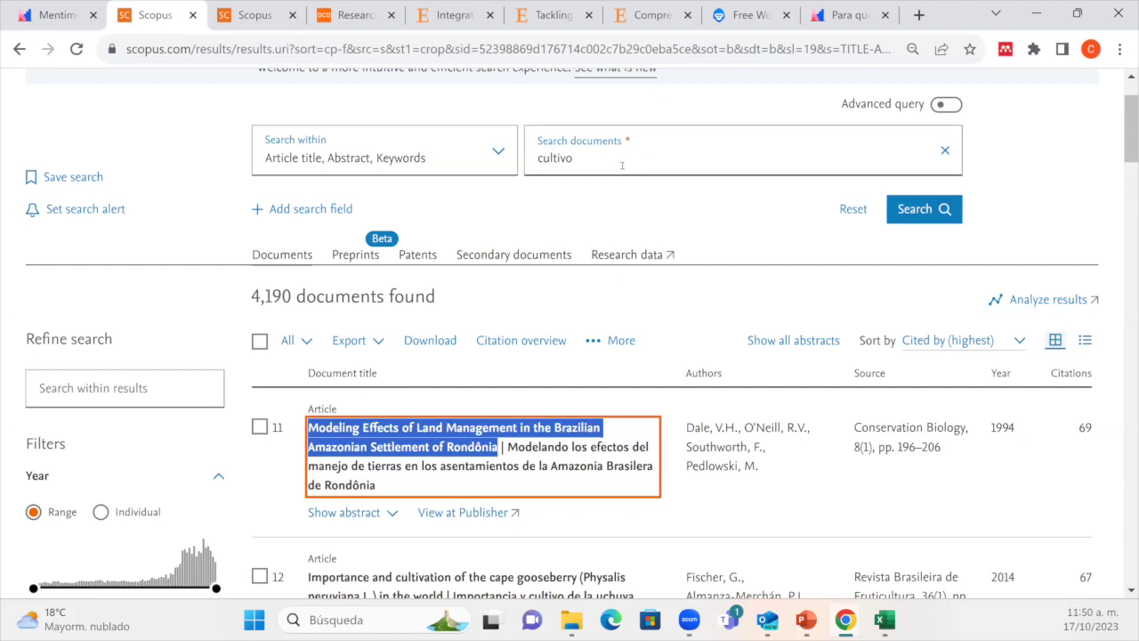
drag(602, 166, 543, 160)
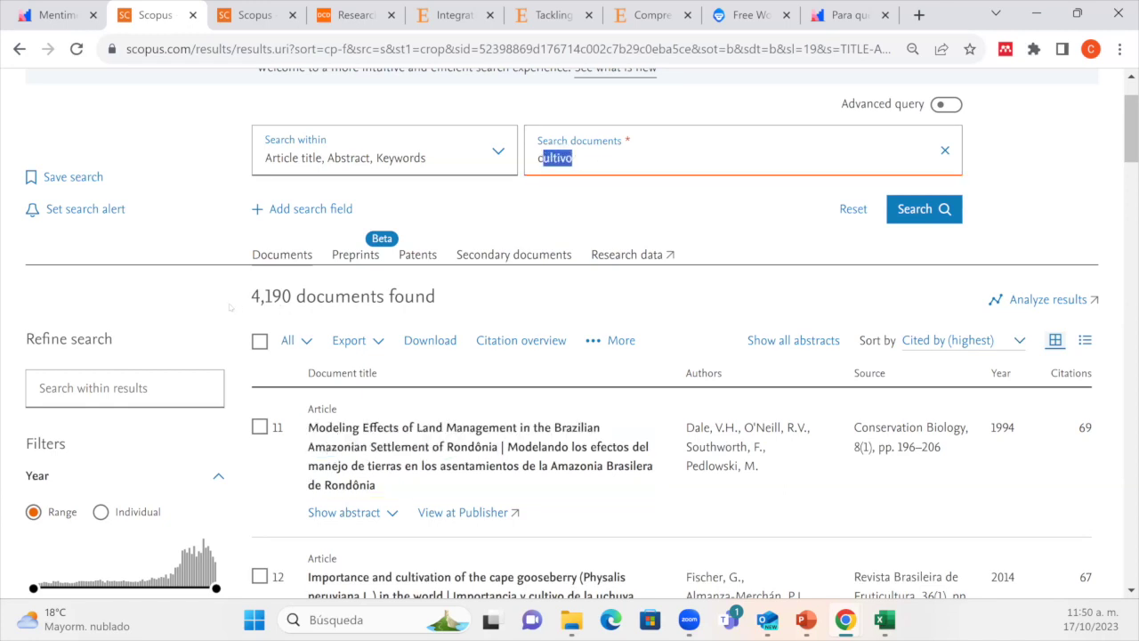
drag(249, 301, 437, 307)
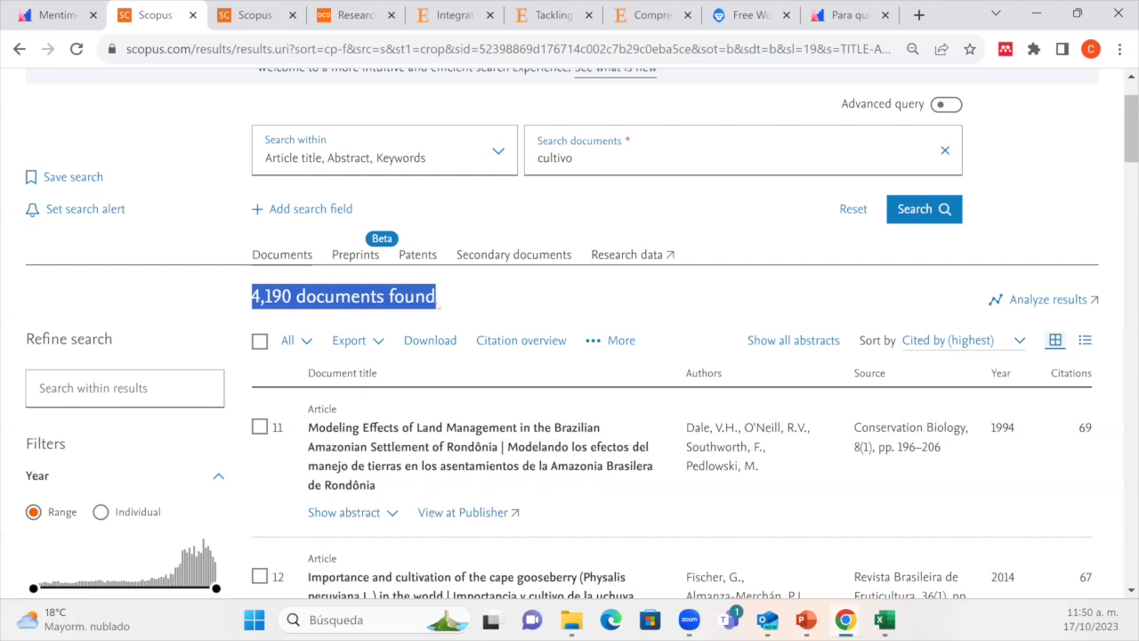
Replace the search term with "crop" and run the document search again
click(566, 157)
drag(574, 157, 544, 159)
click(569, 158)
double_click(555, 157)
text(rop)
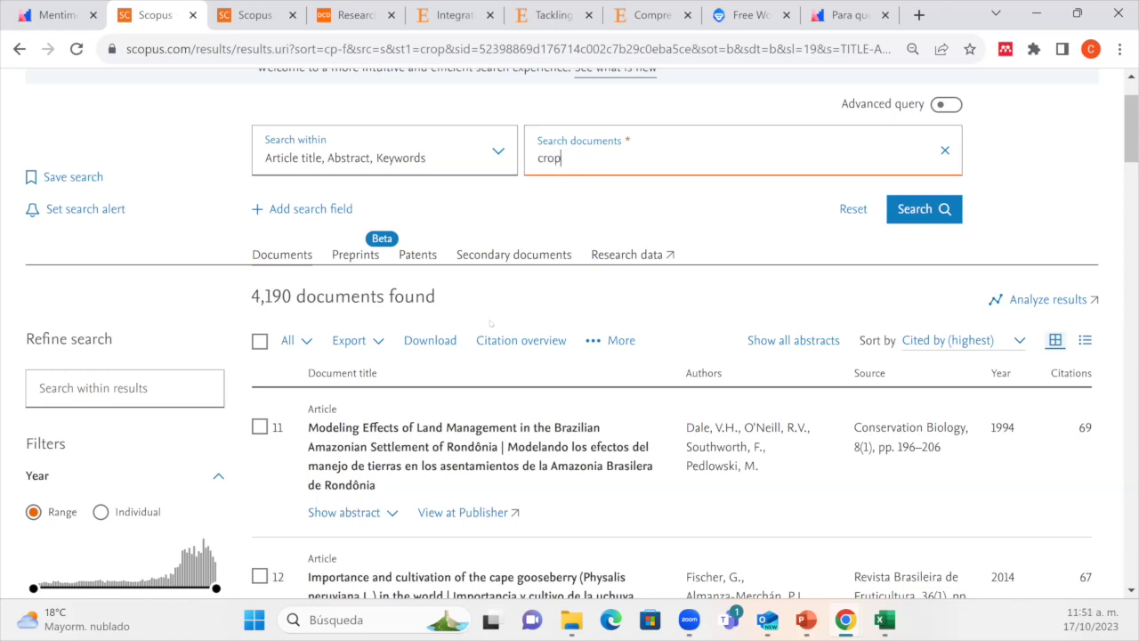
key(Return)
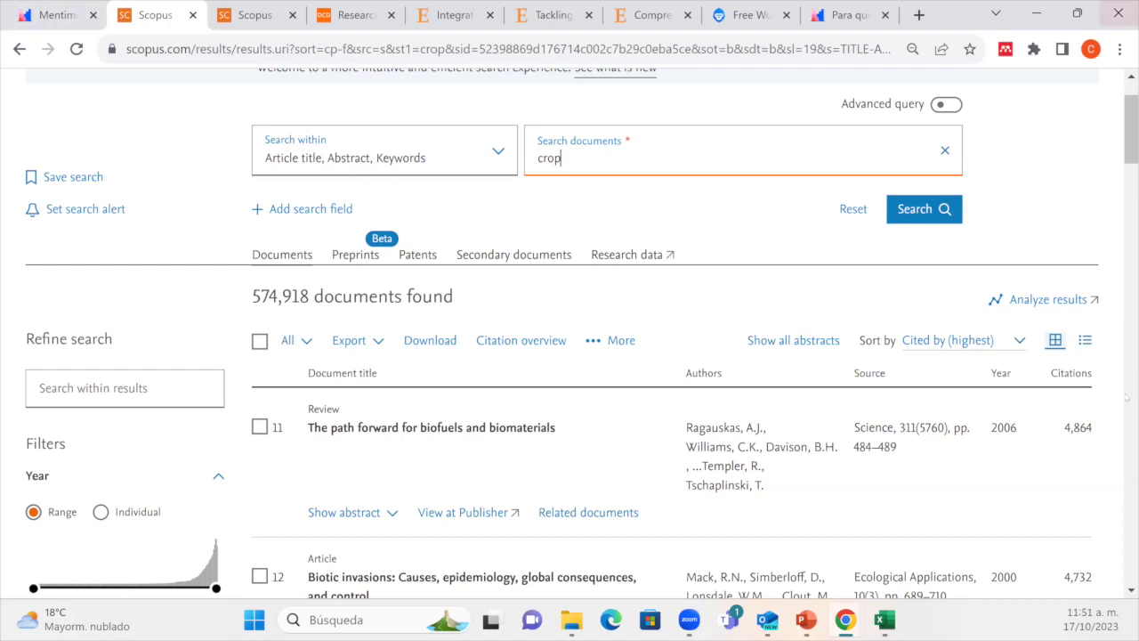
Look through the refine filters for "crop", including author name, open access, source title, affiliation, country/territory and source type
scroll(132, 289, down, 7)
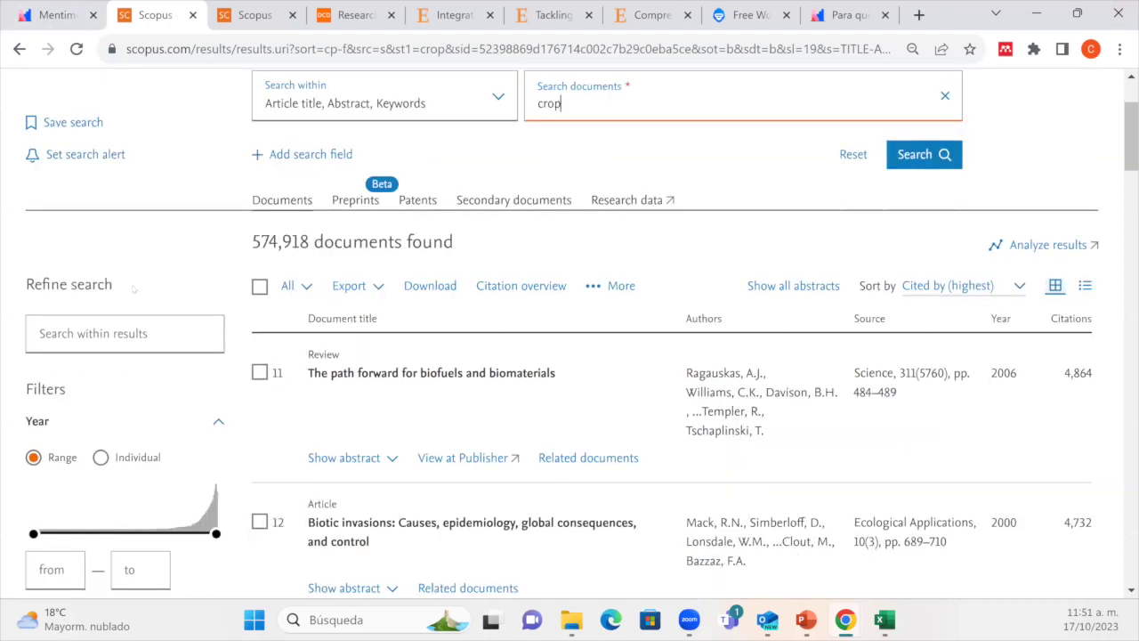
scroll(133, 289, down, 4)
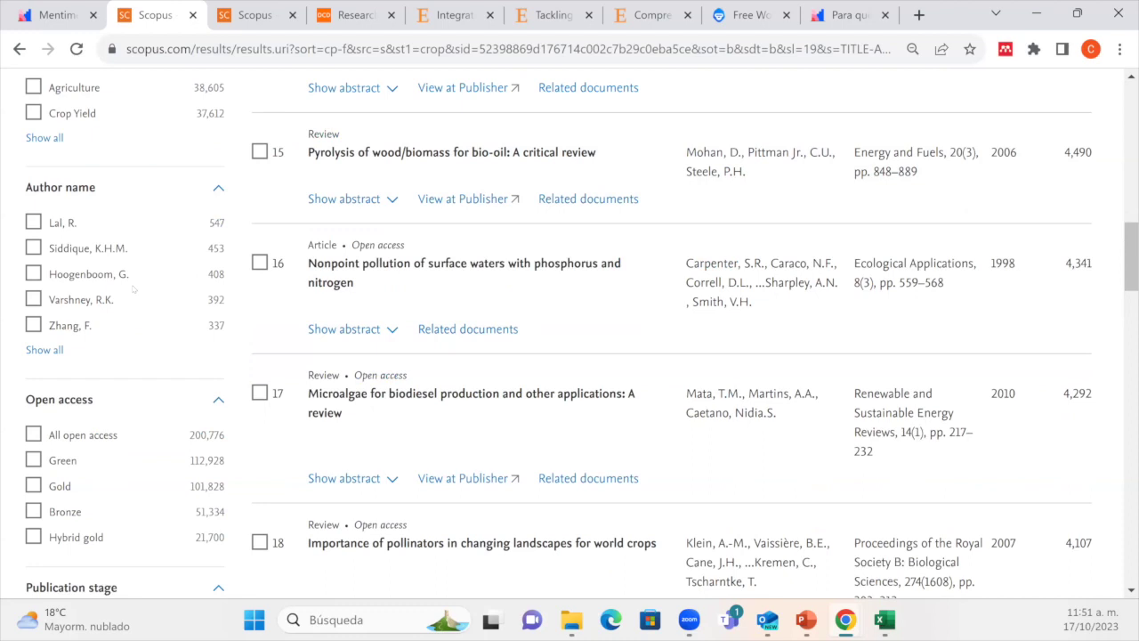
scroll(133, 290, down, 9)
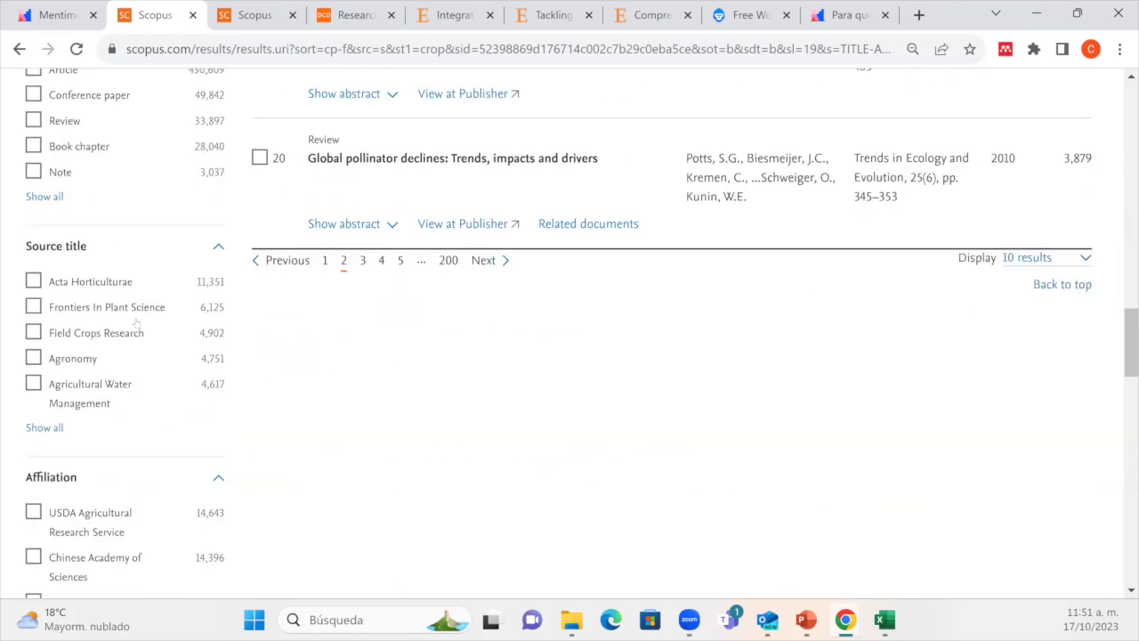
scroll(138, 322, down, 10)
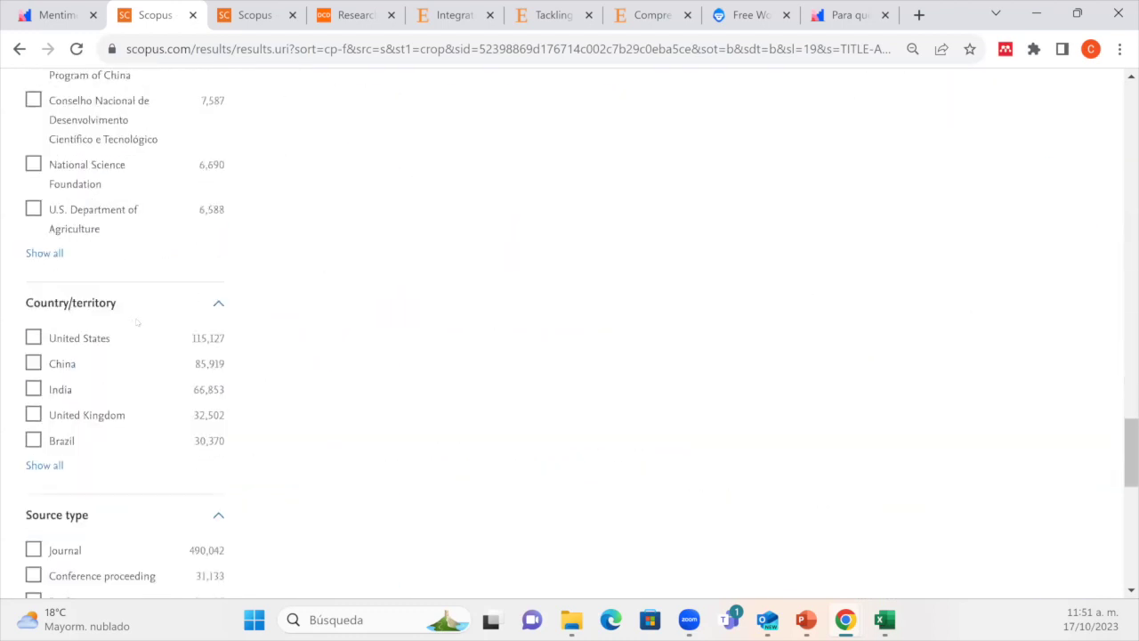
Examine the remaining refine filters down to language, then return to the start of the "crop" results
scroll(139, 322, down, 3)
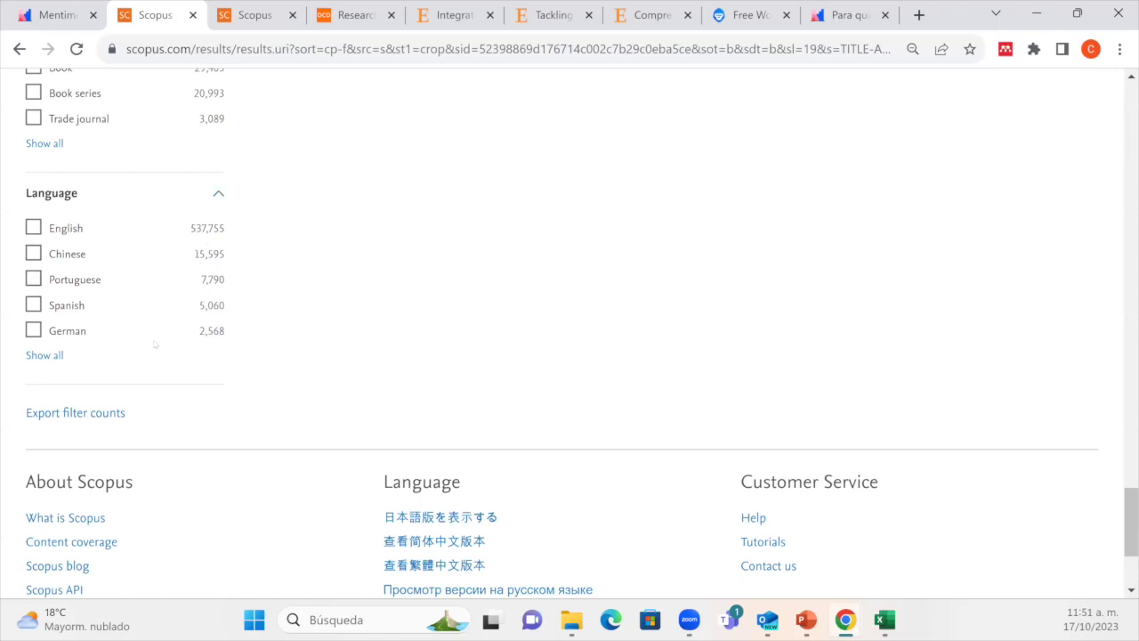
scroll(471, 361, up, 20)
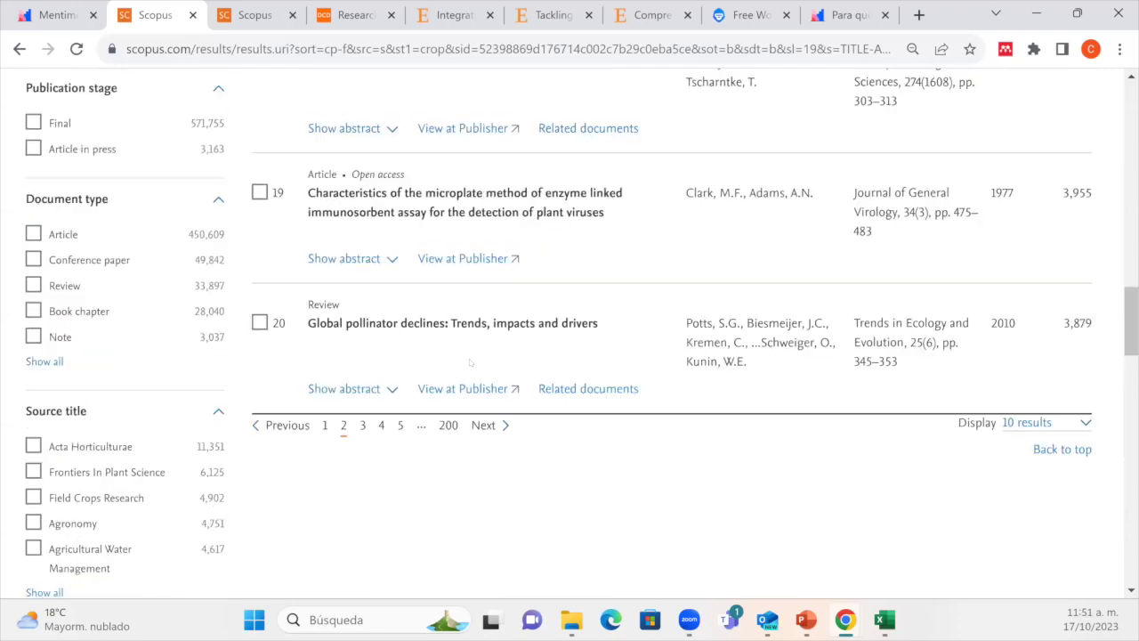
scroll(471, 360, up, 10)
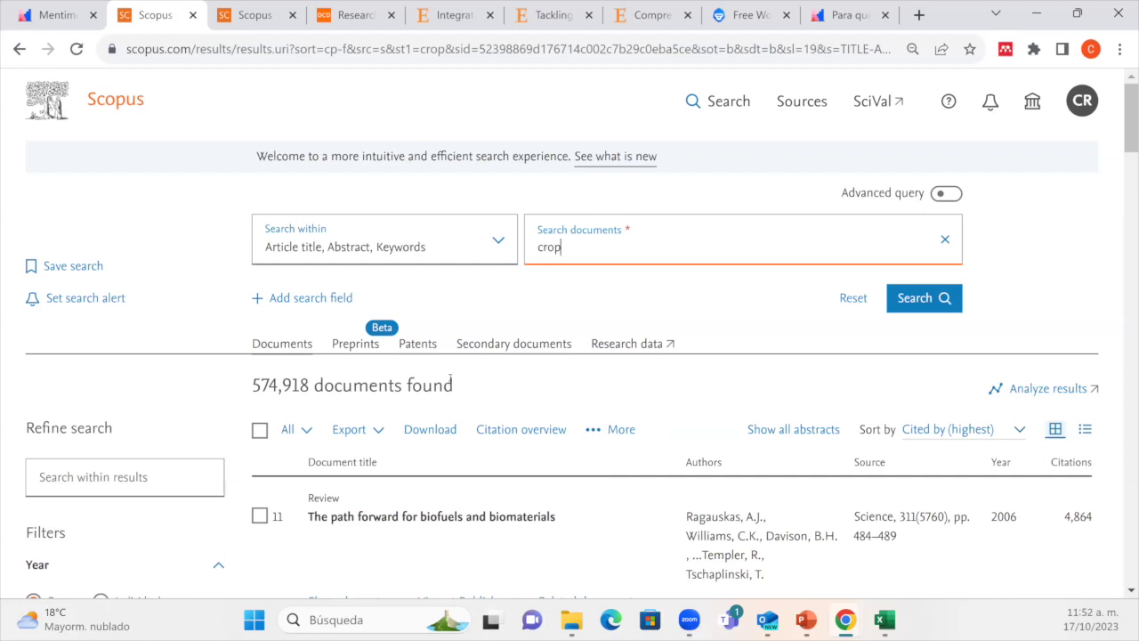
Return to the search start page and run an author search with the author's last name and first name
click(116, 104)
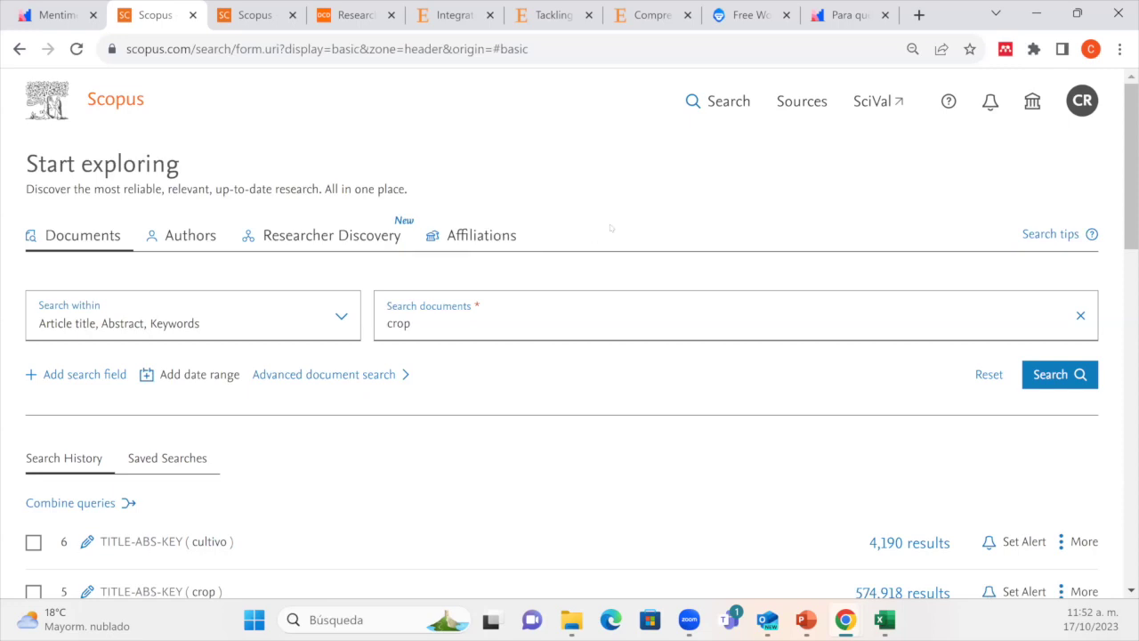
click(184, 247)
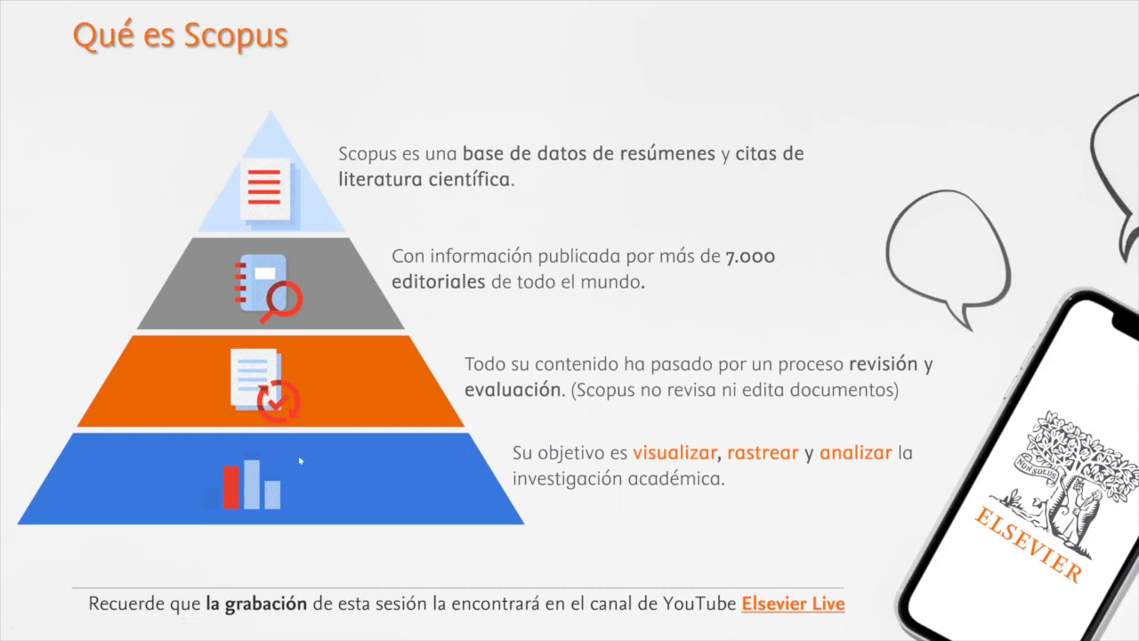
key(alt+Tab)
click(240, 346)
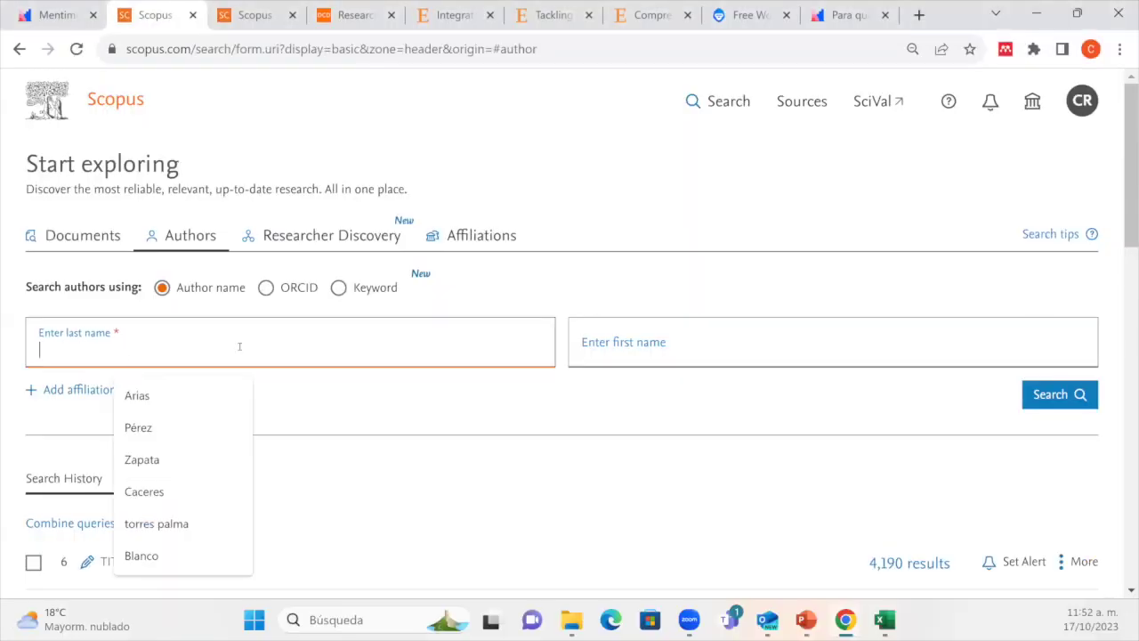
text(Pére)
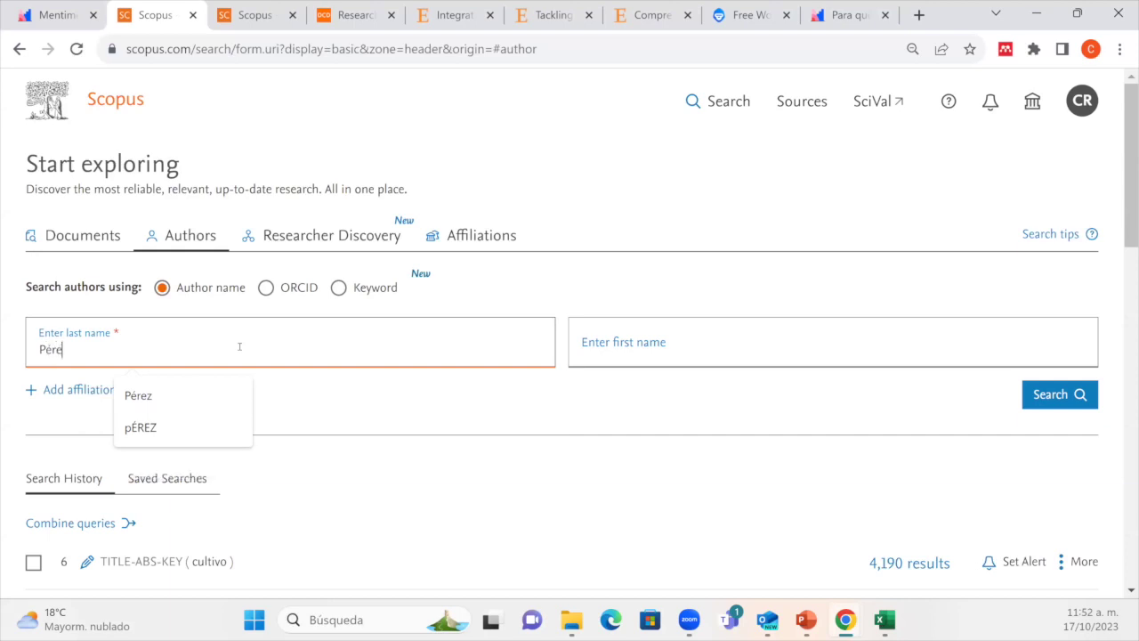
text(z)
key(Tab)
text(María)
key(Return)
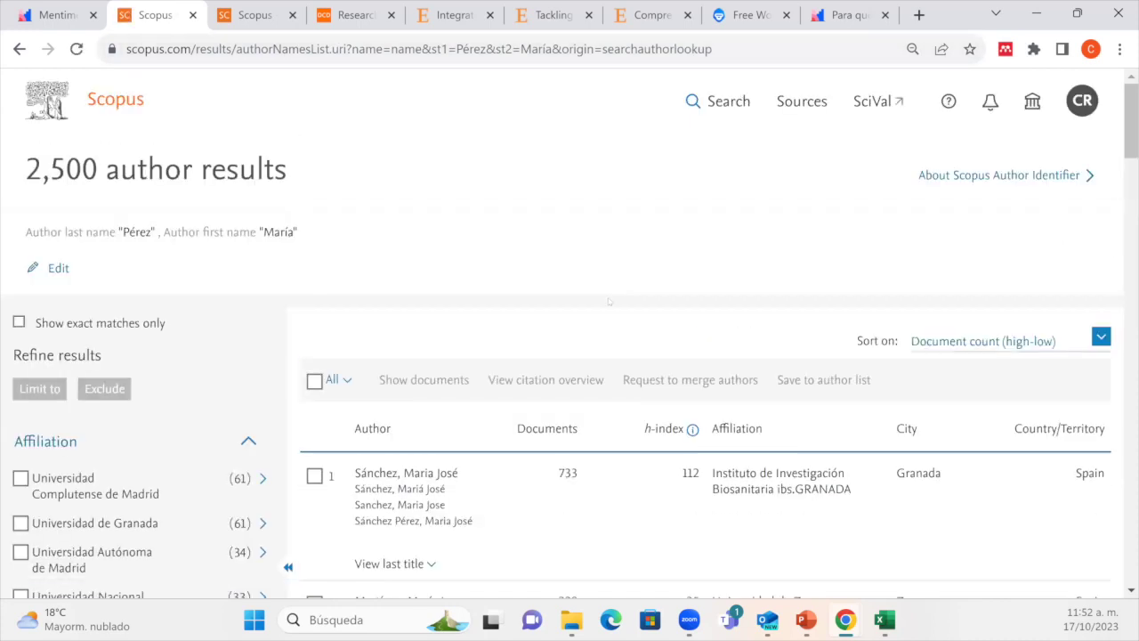
Look through the author results, open the fourth author's profile and highlight the Scopus author identifier
scroll(550, 264, down, 3)
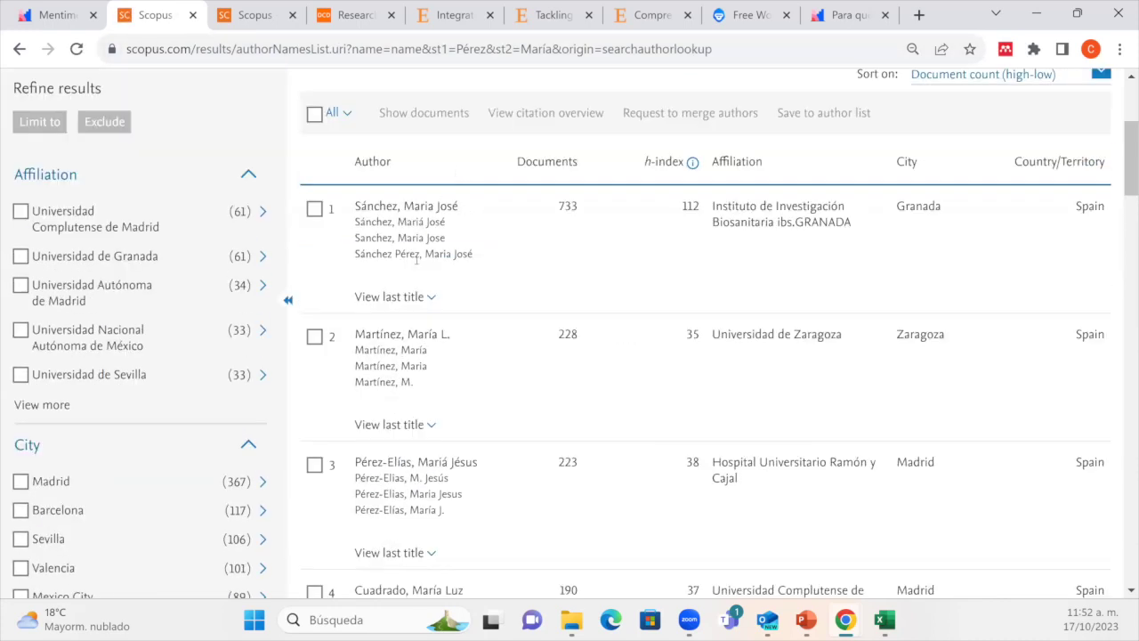
scroll(401, 385, down, 3)
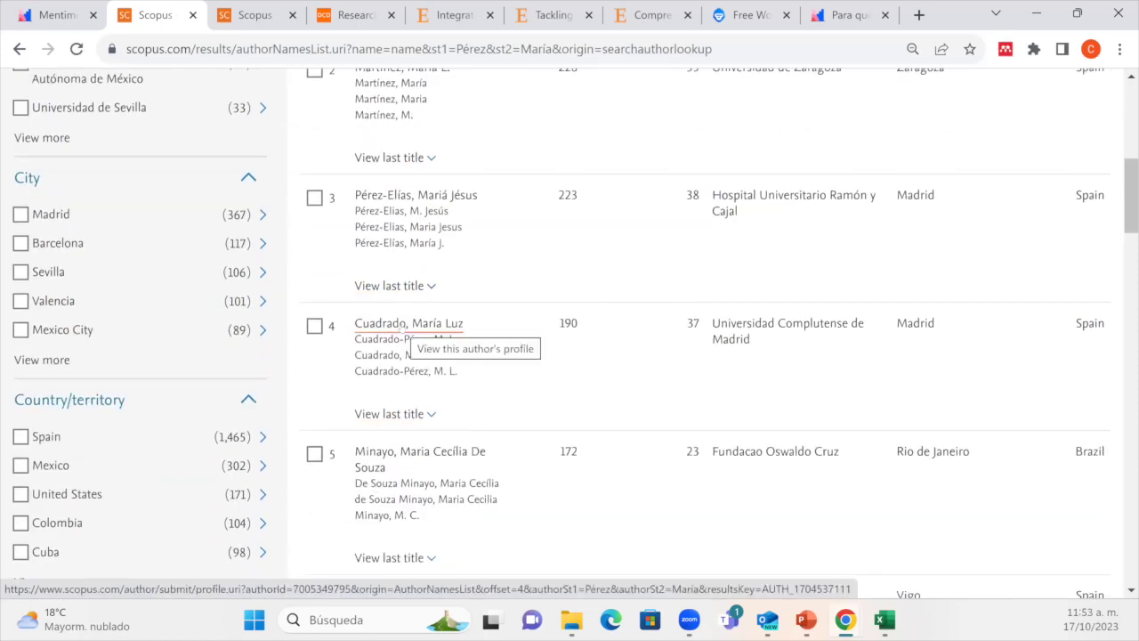
click(433, 328)
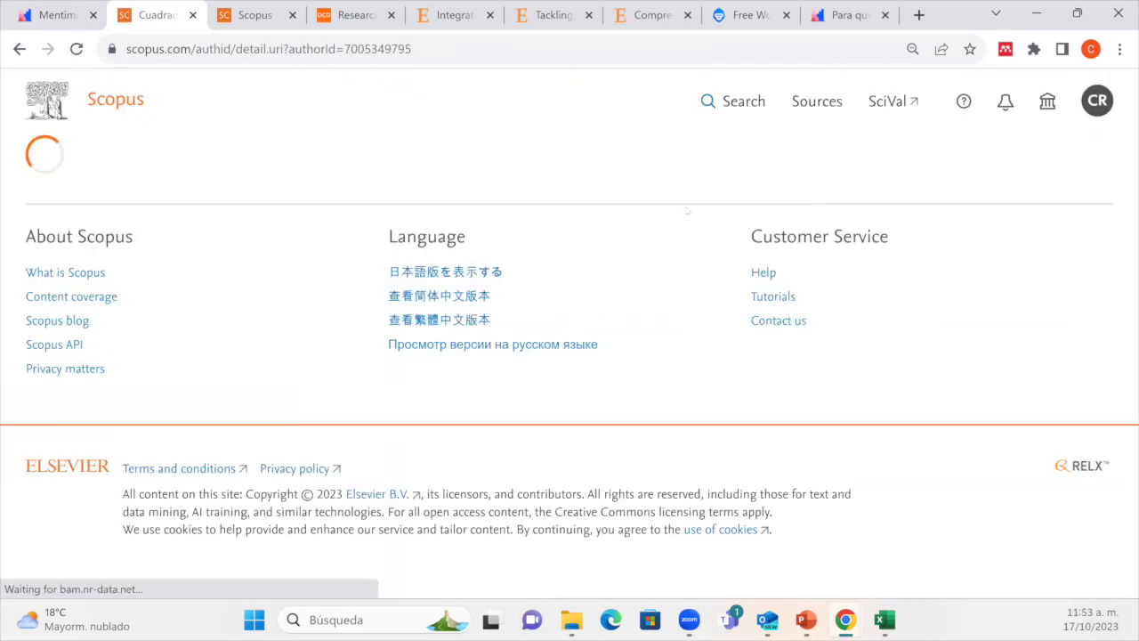
drag(445, 227, 510, 223)
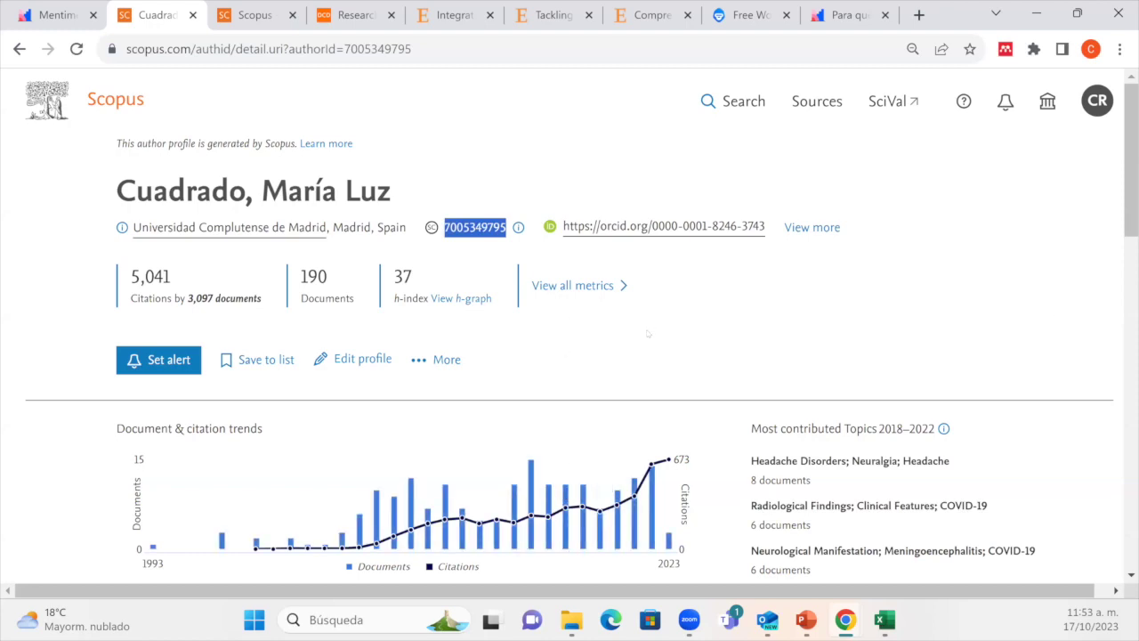
key(alt+Tab)
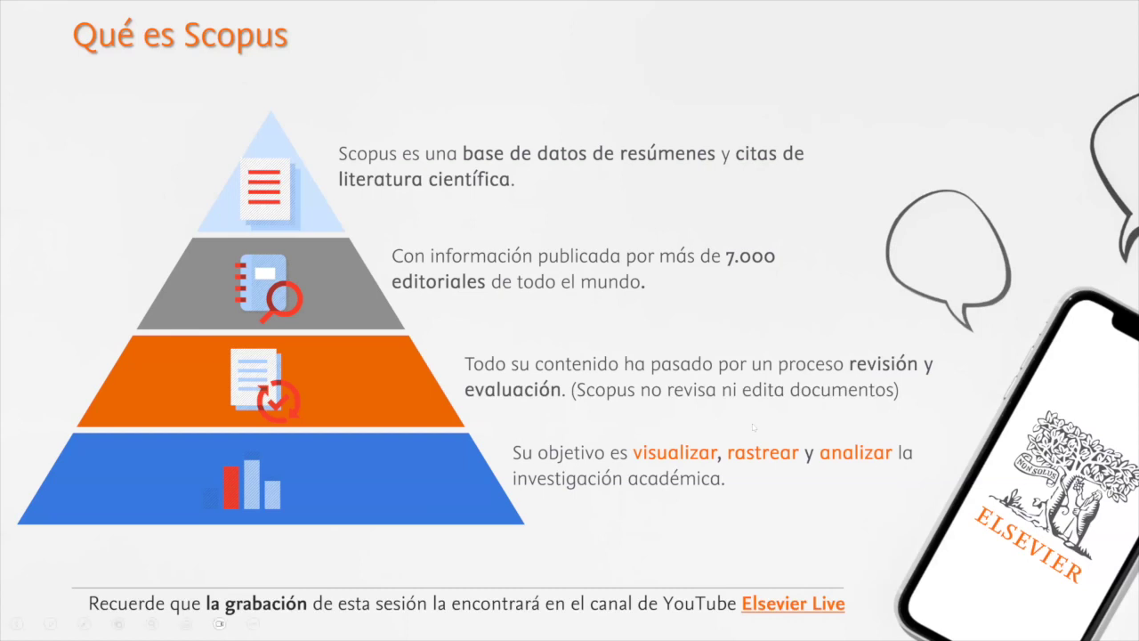
key(alt+Tab)
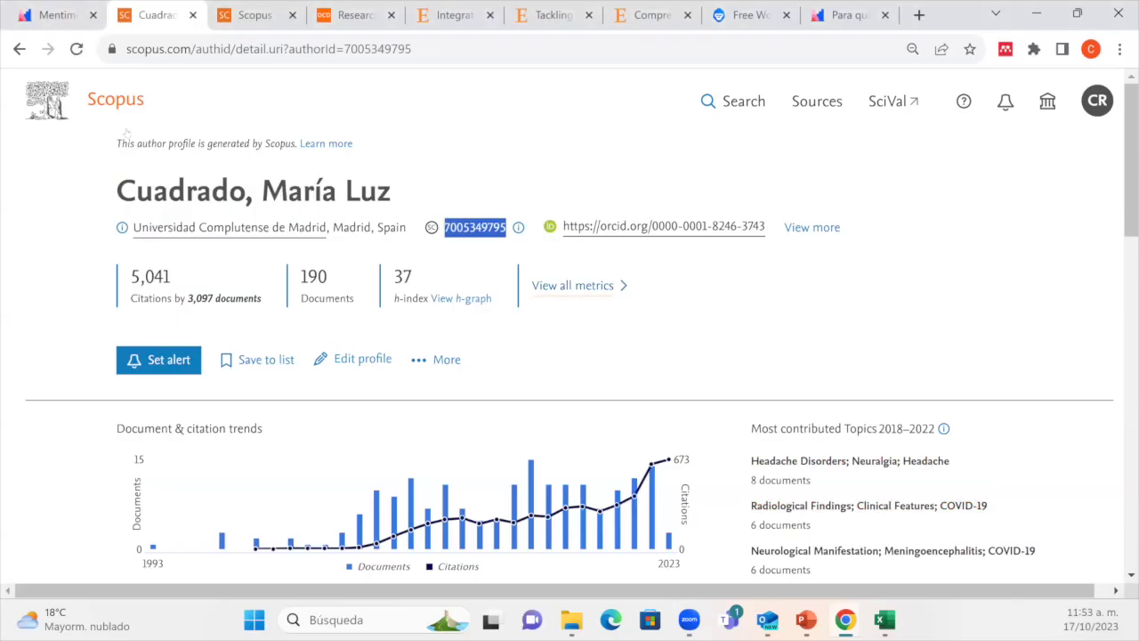
Go back to the search start page and run the popular Researcher Discovery search "Social psychology"
click(107, 94)
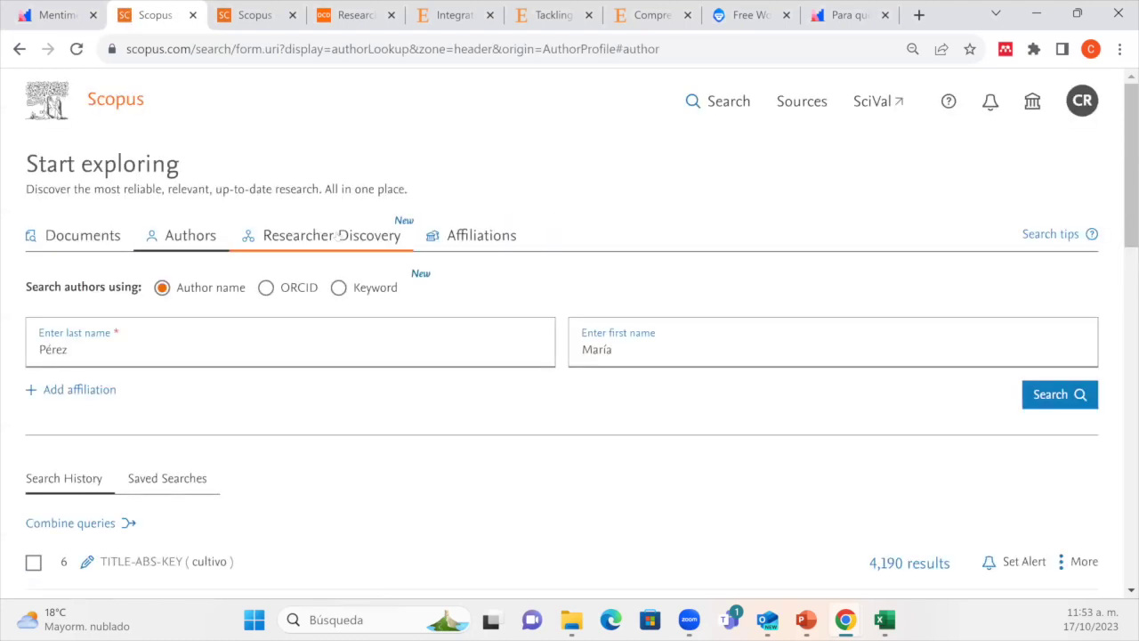
click(338, 236)
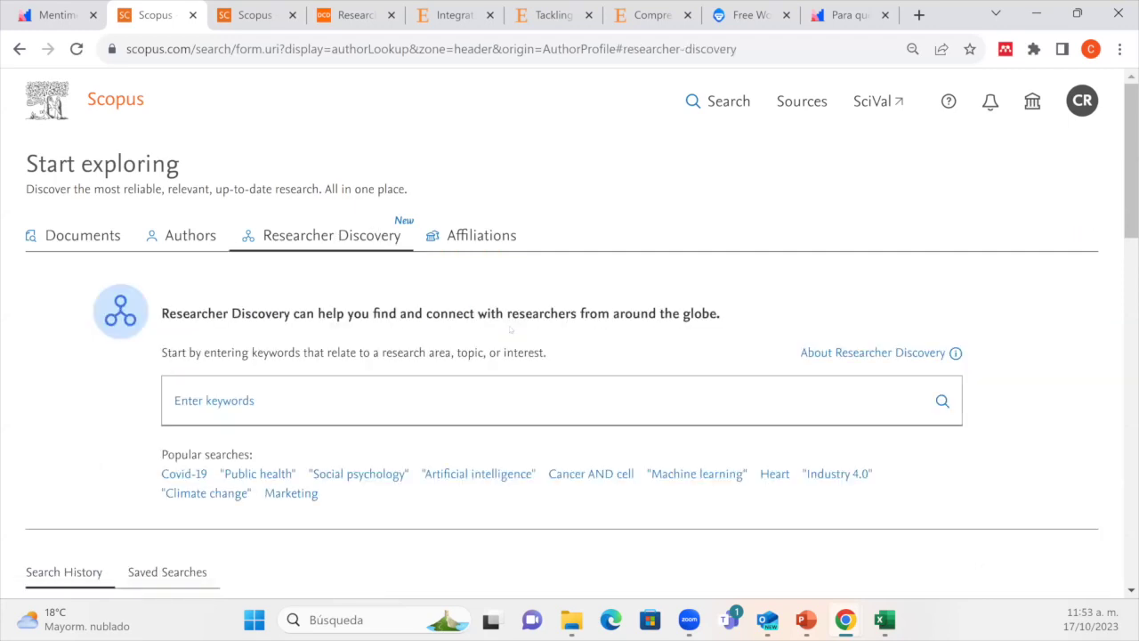
click(356, 474)
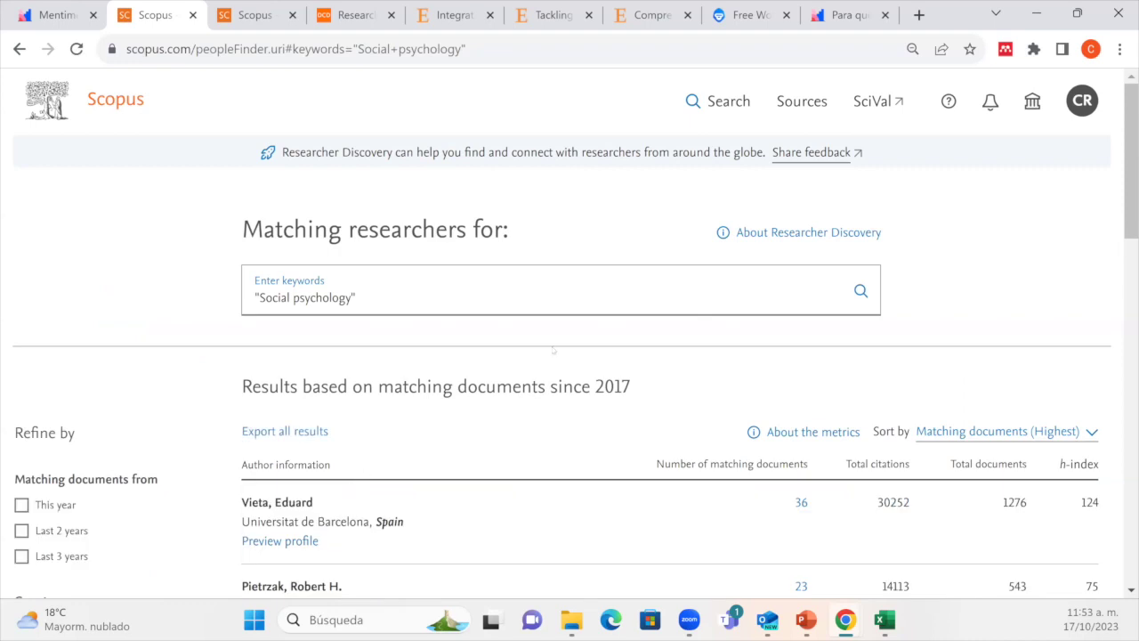
Examine the researchers matching "Social psychology", including their affiliations, matching documents, citations, h-index and the refine options
scroll(531, 230, down, 1)
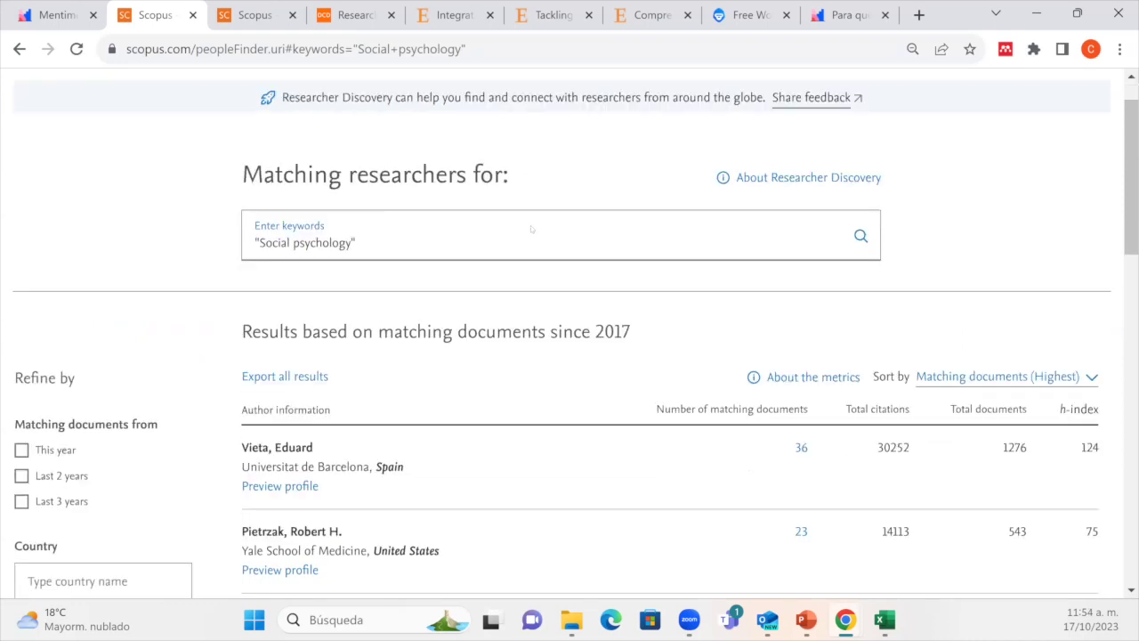
scroll(531, 229, down, 2)
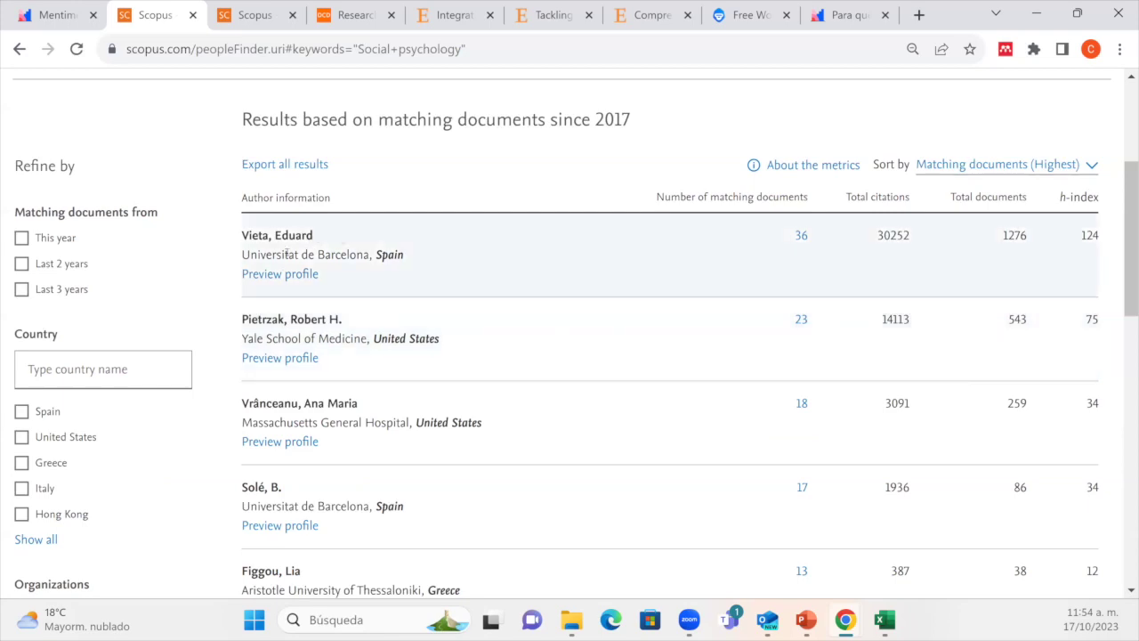
scroll(327, 347, up, 1)
scroll(327, 347, up, 3)
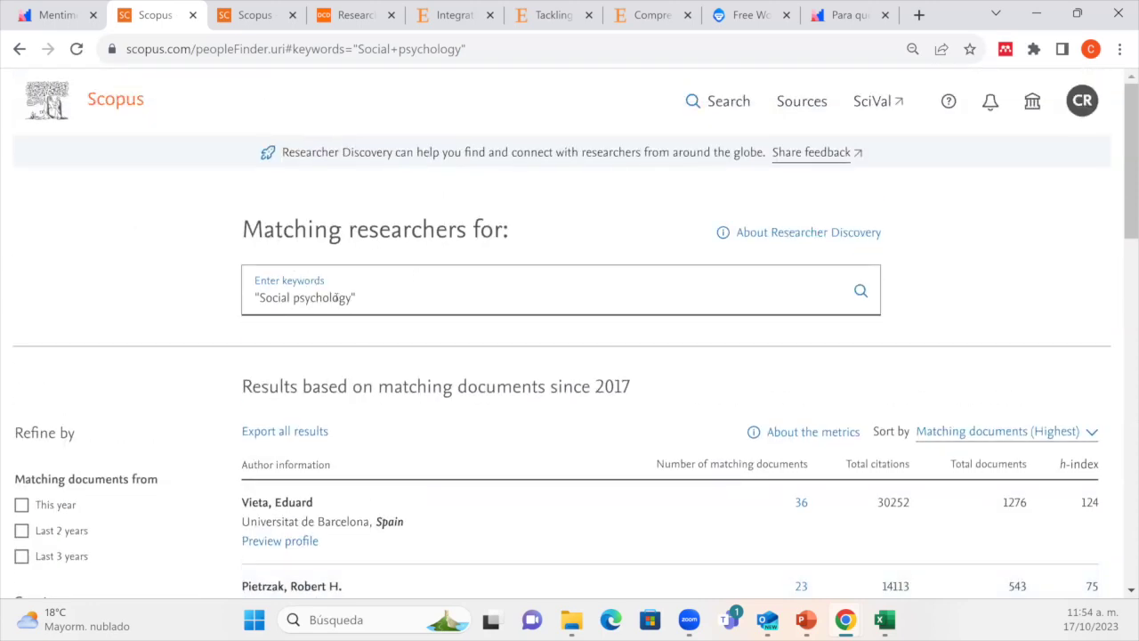
scroll(712, 374, down, 3)
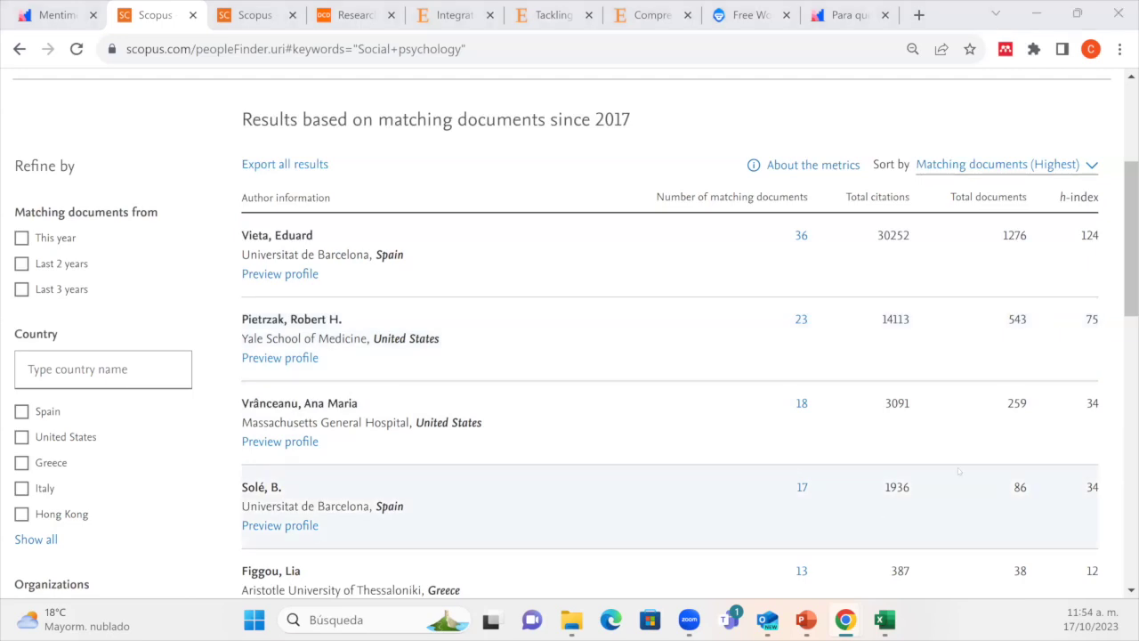
key(shift+F5)
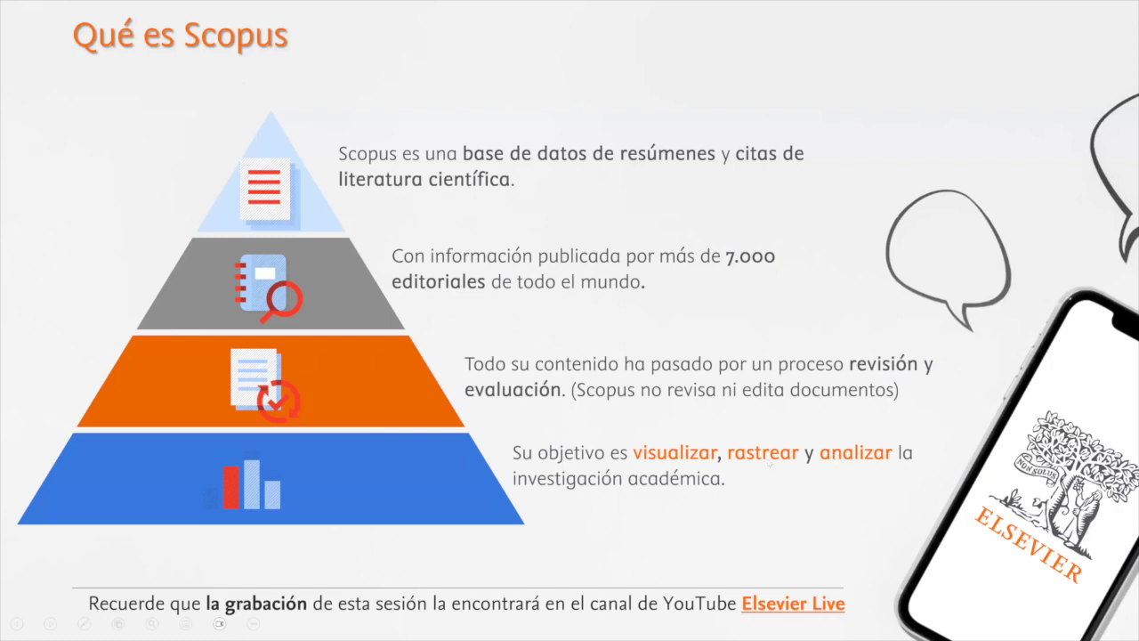
key(alt+Tab)
scroll(557, 282, up, 3)
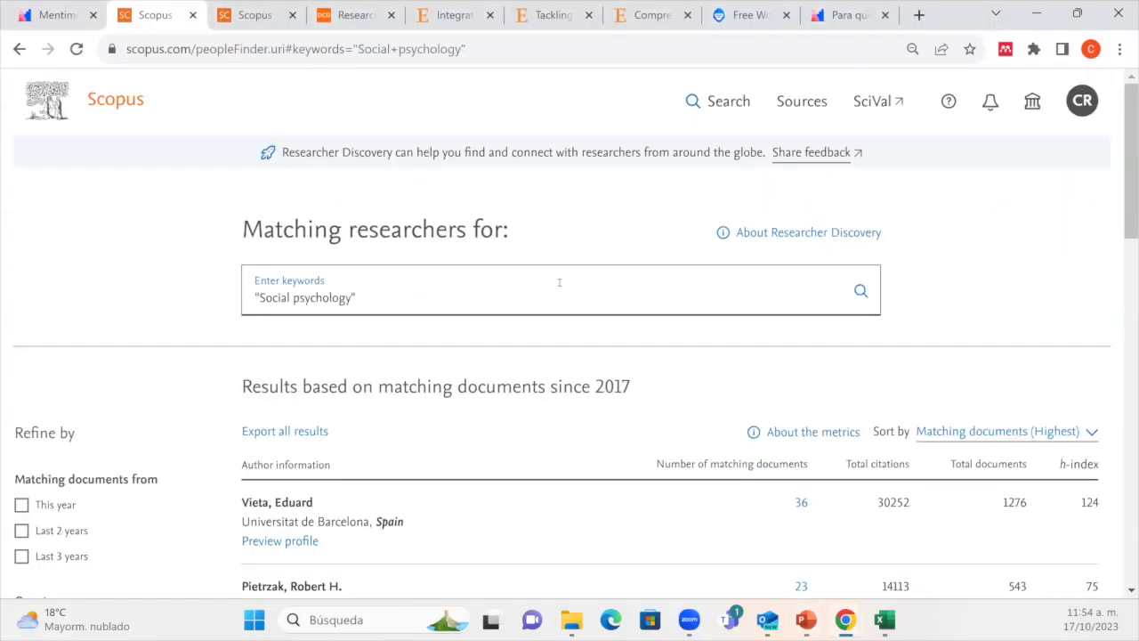
Search the affiliations for "chimborazo" and open the profile of Escuela Superior Politécnica de Chimborazo
click(129, 104)
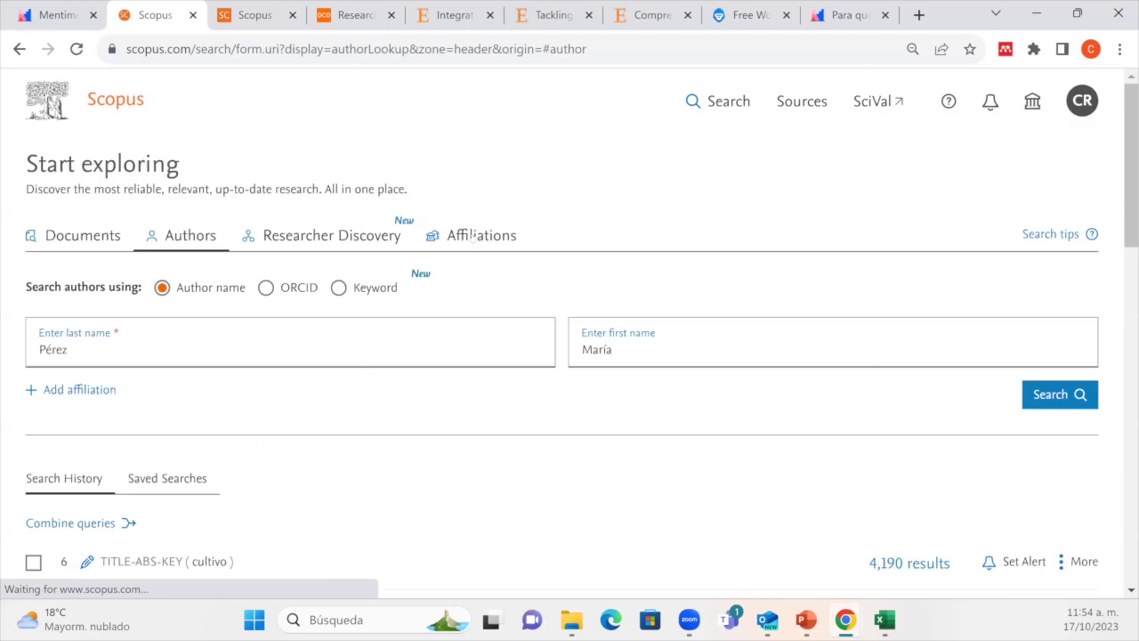
click(472, 236)
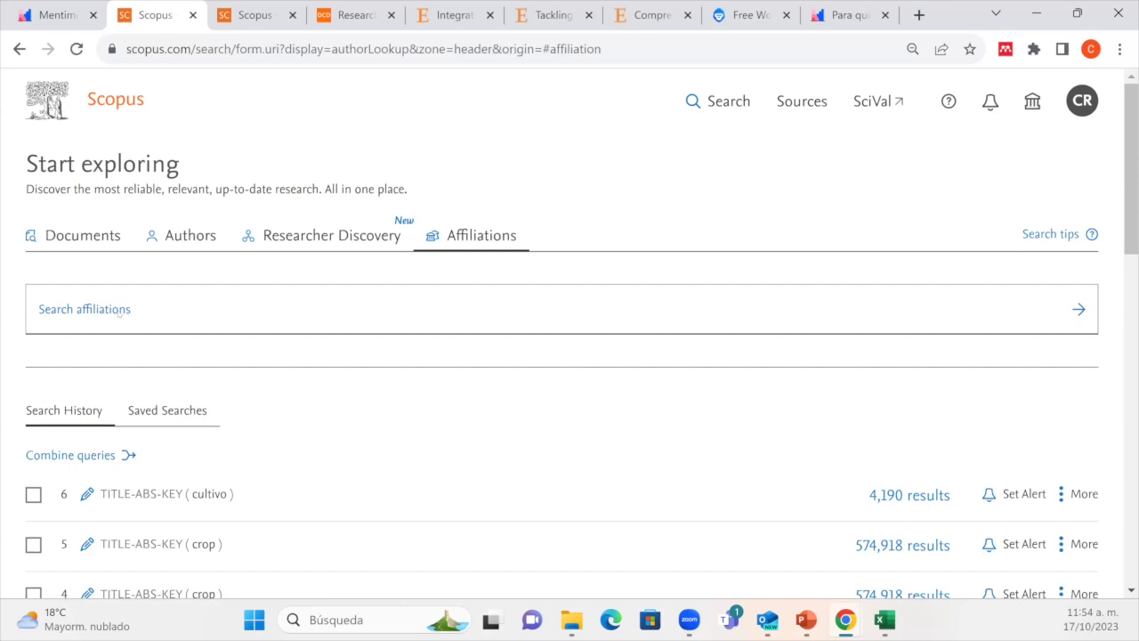
click(614, 327)
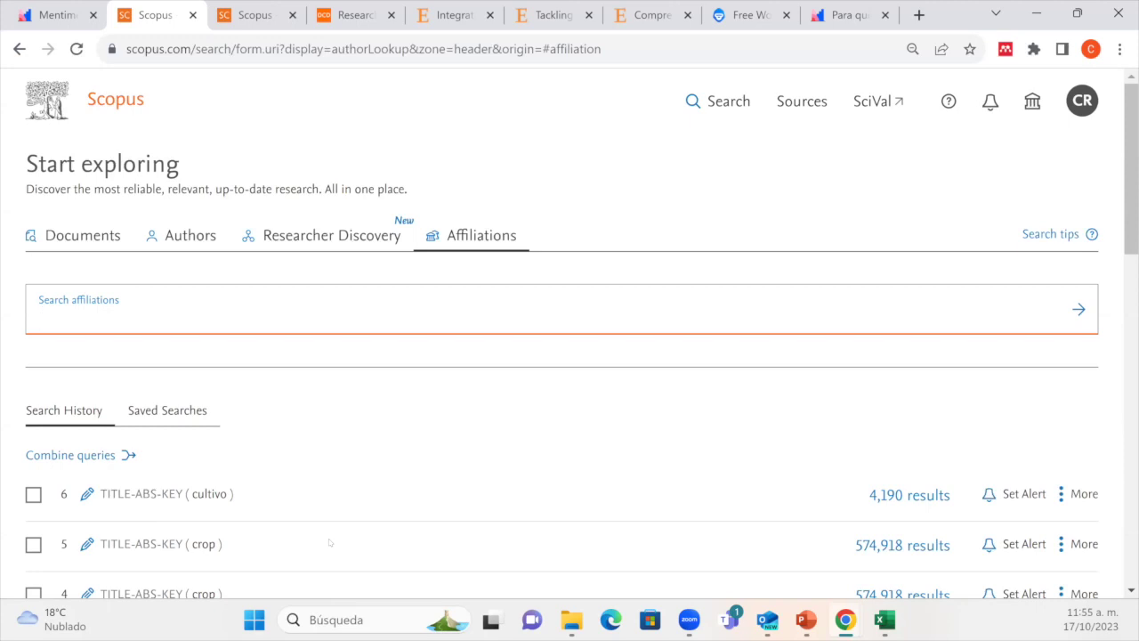
text(chimborazo)
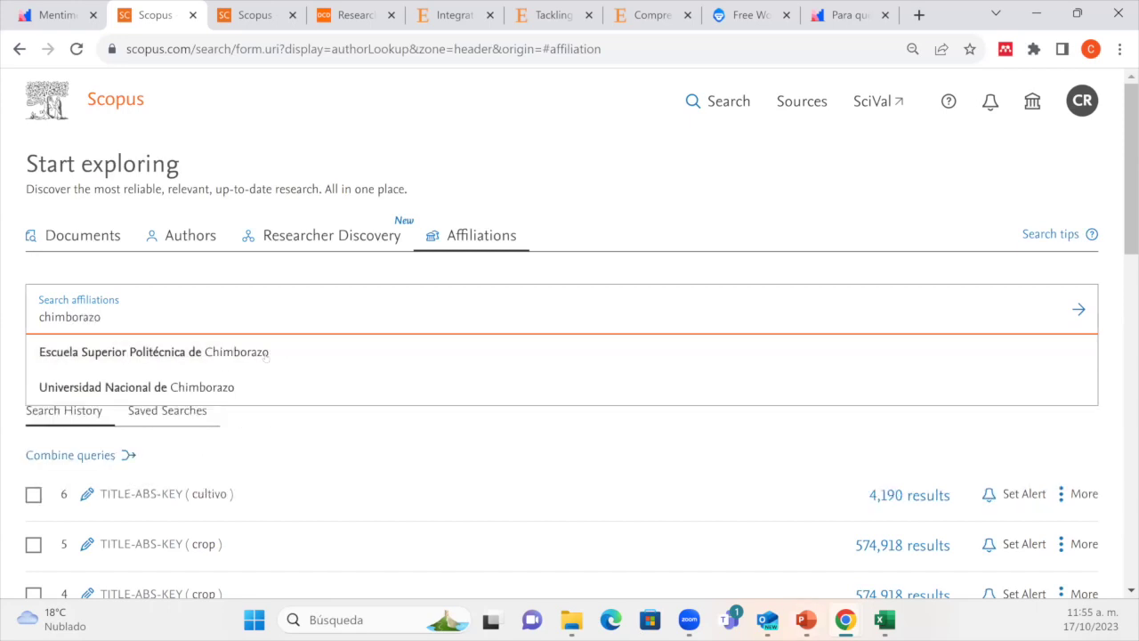
click(266, 354)
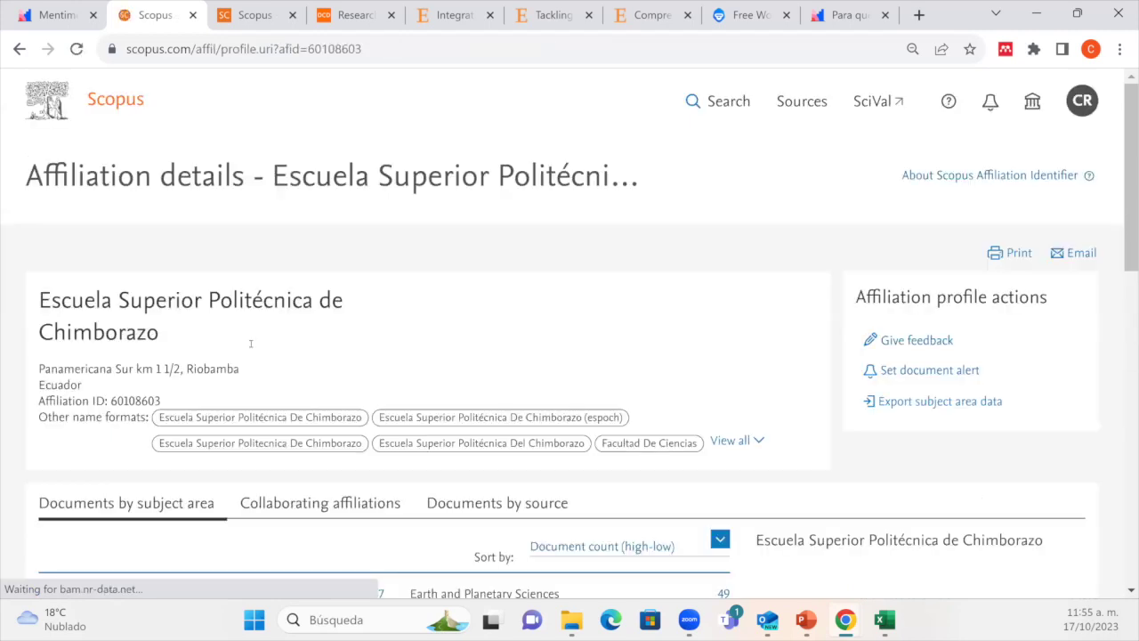
Examine the Chimborazo affiliation profile: name formats, document and author counts, and documents by subject area with the pie chart
scroll(266, 374, down, 3)
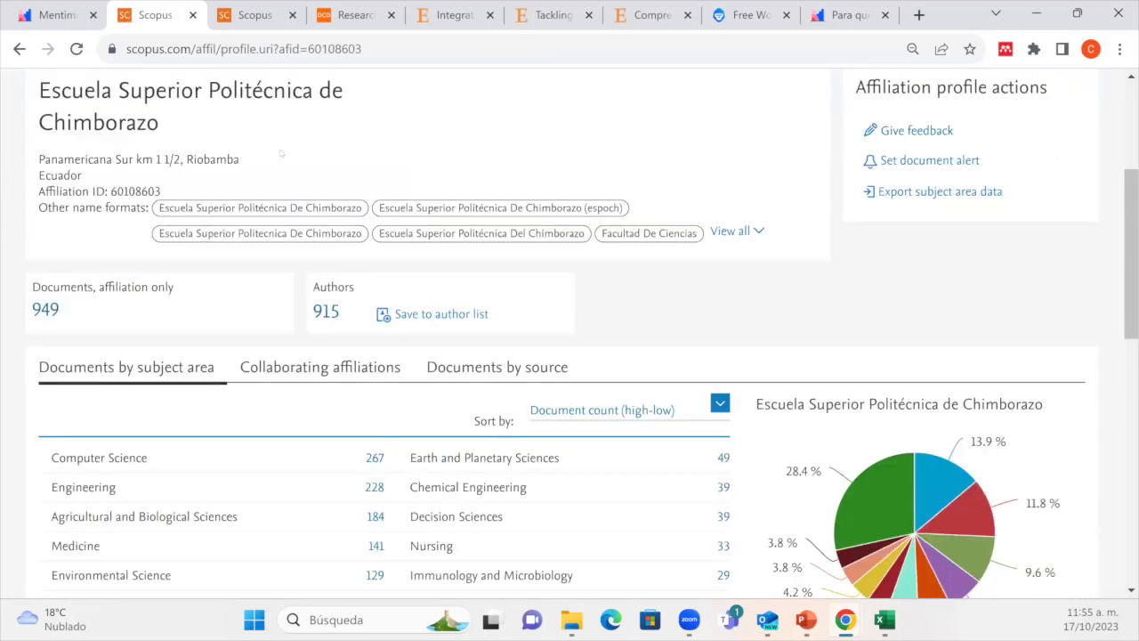
scroll(267, 178, down, 1)
scroll(151, 201, up, 2)
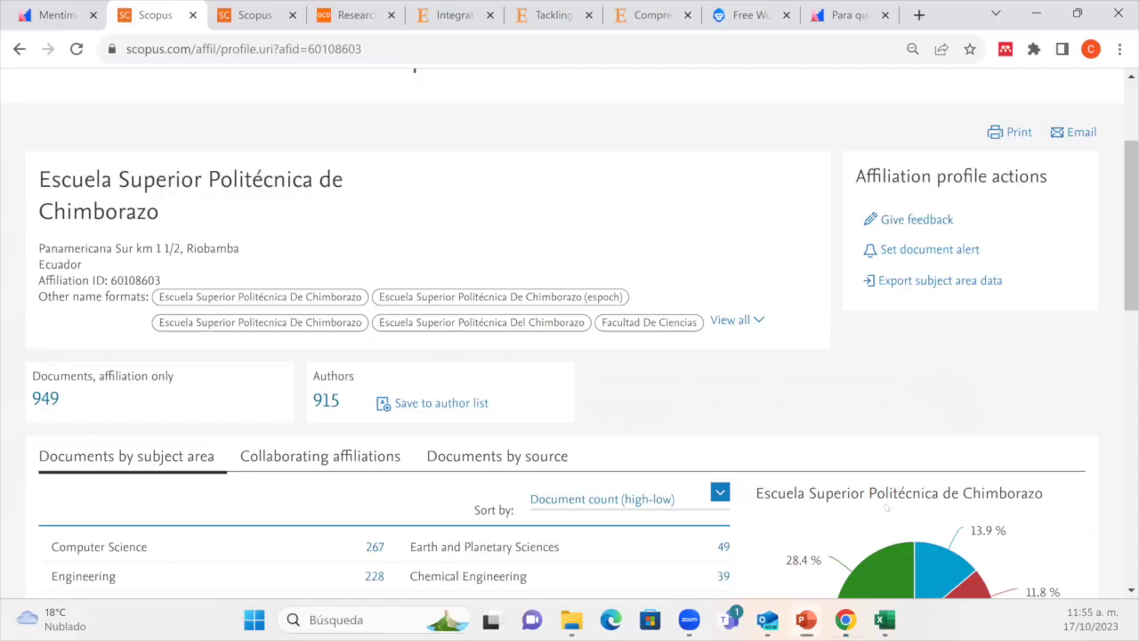
scroll(840, 523, down, 3)
mouse_move(928, 330)
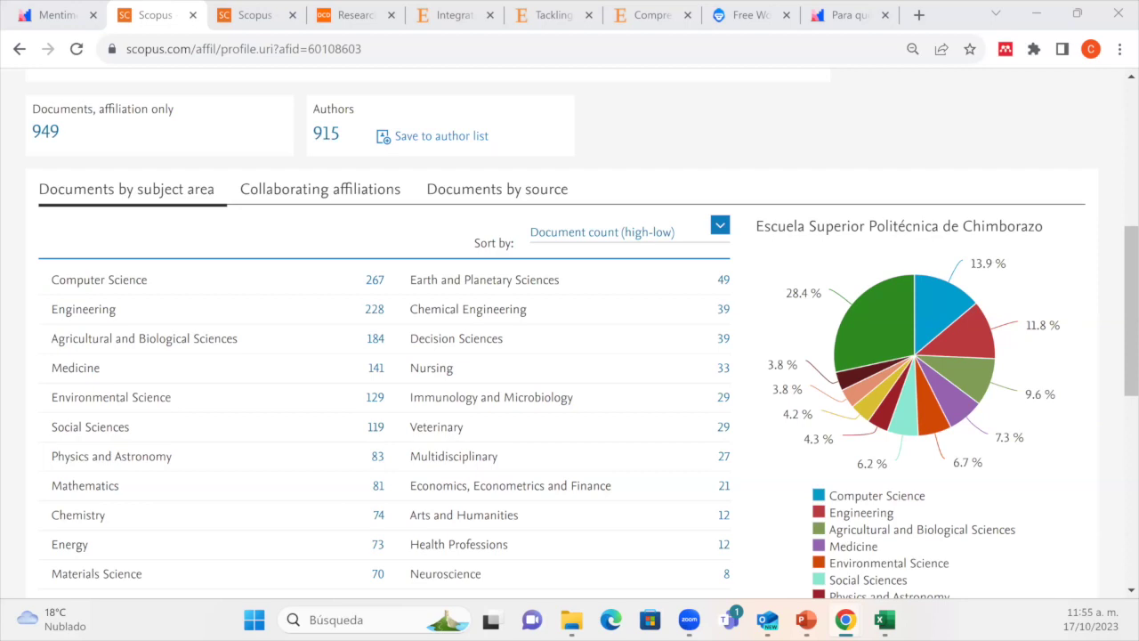
scroll(528, 338, up, 3)
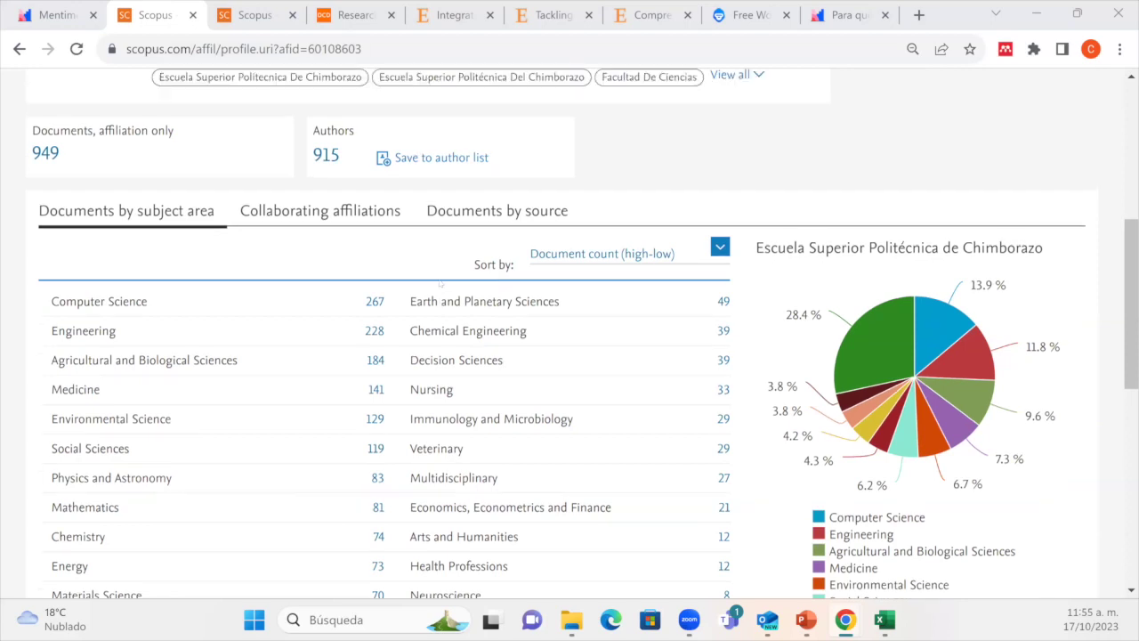
scroll(232, 224, up, 2)
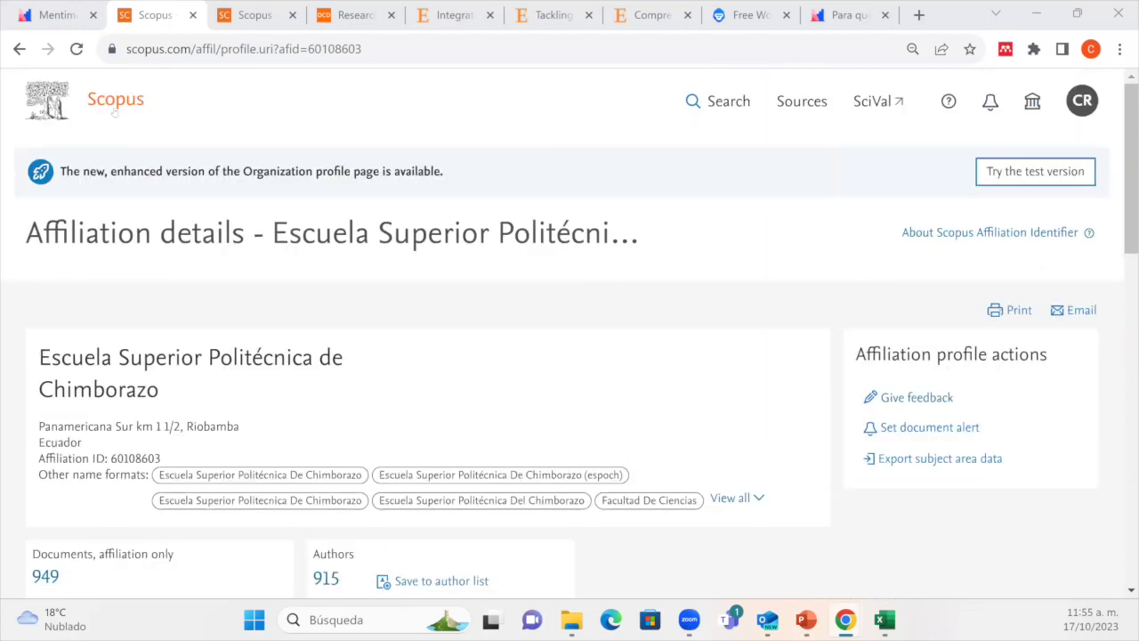
Return to the search start page and review the document search form, then the author search form
click(719, 100)
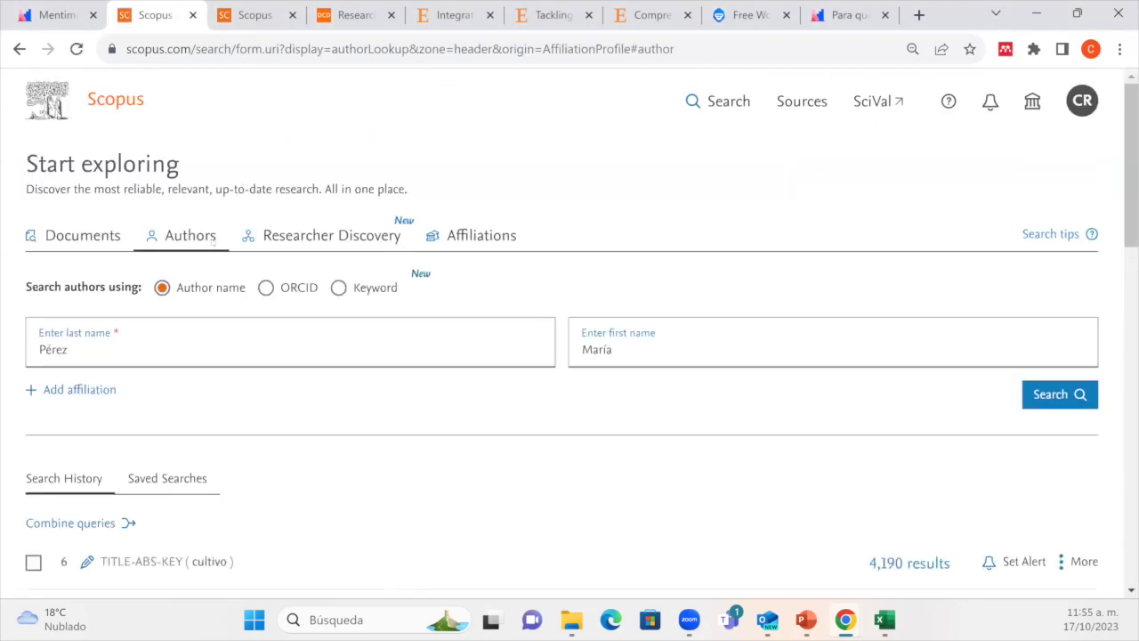
click(79, 233)
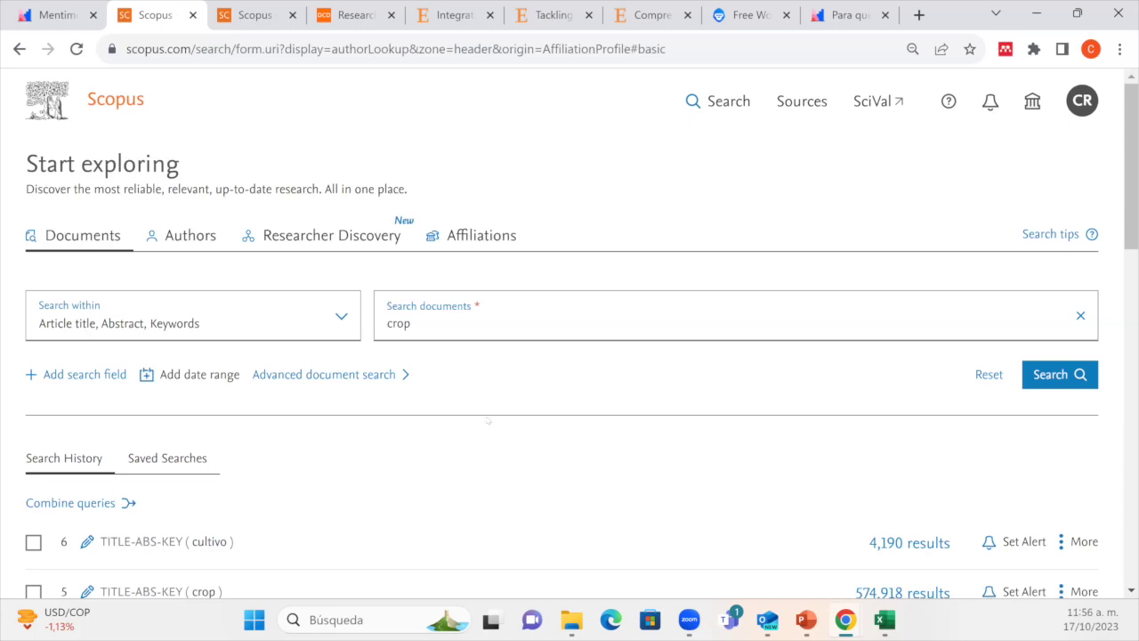
click(194, 249)
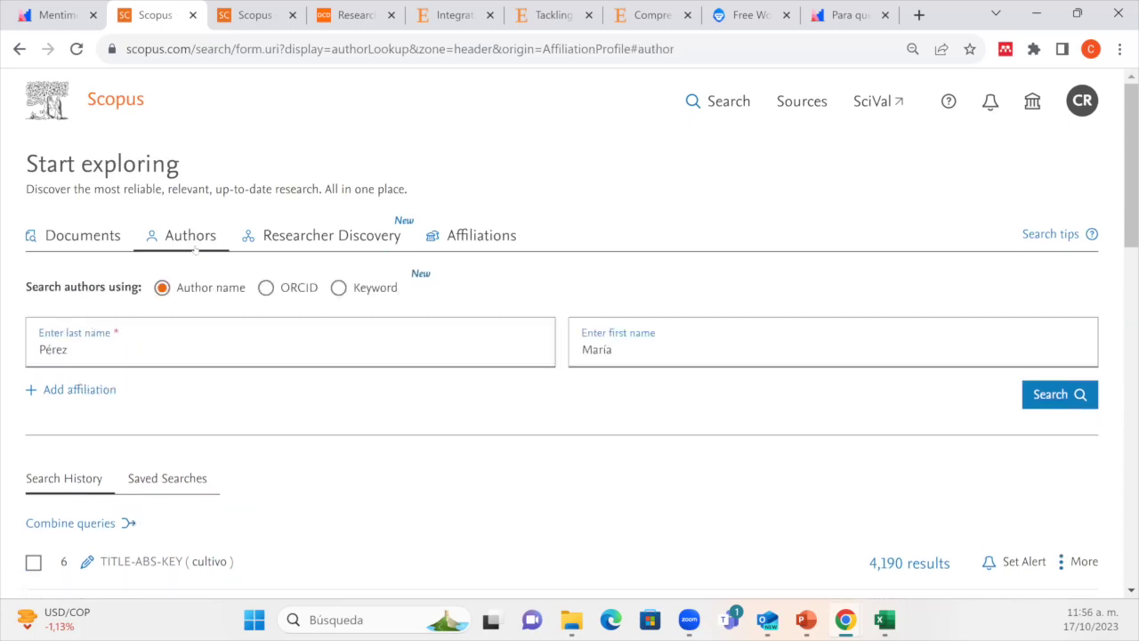